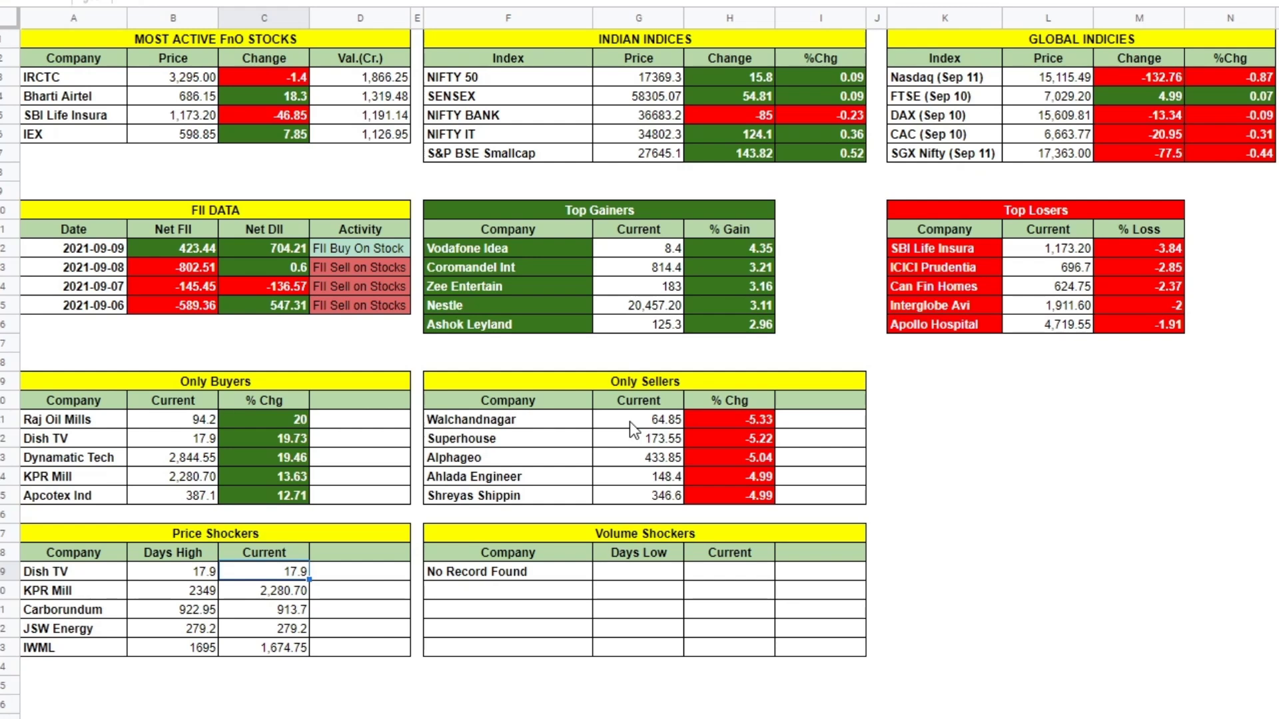
Point out Moneycontrol's Indian Indices, Global Indices, FII Data, Gainers/Losers, Buyers/Sellers and Shockers tables
click(333, 43)
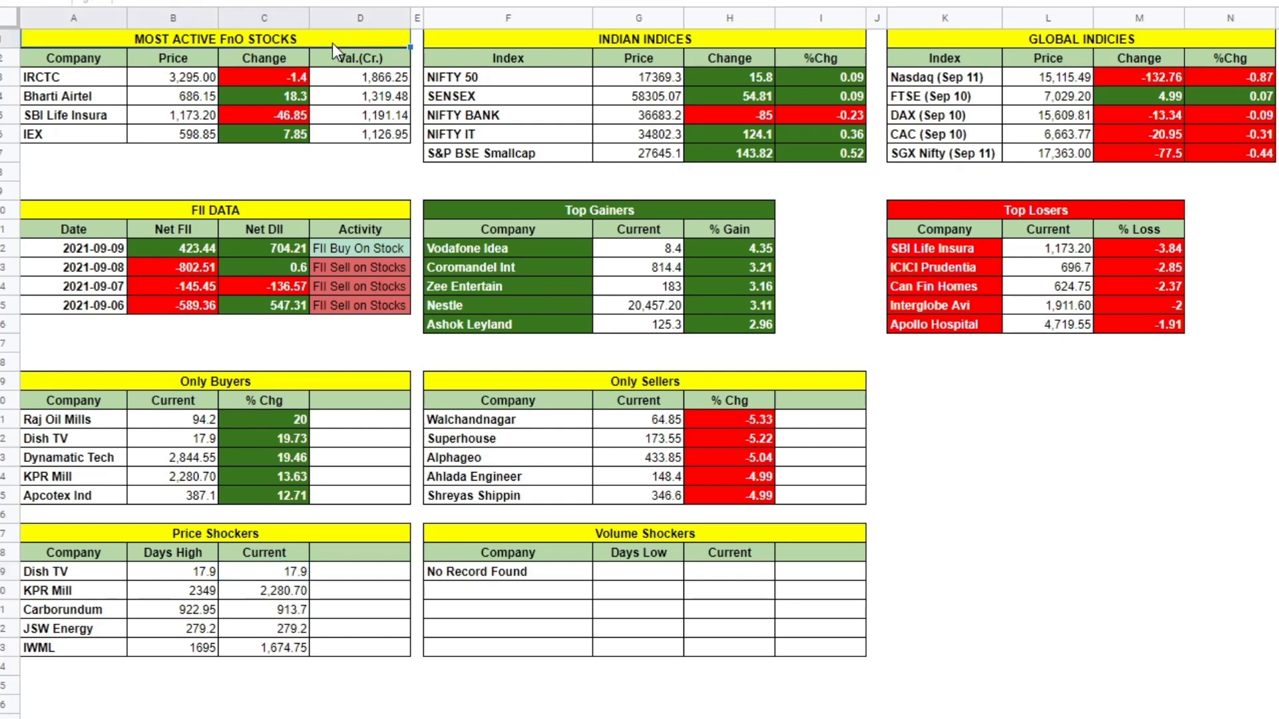
click(585, 44)
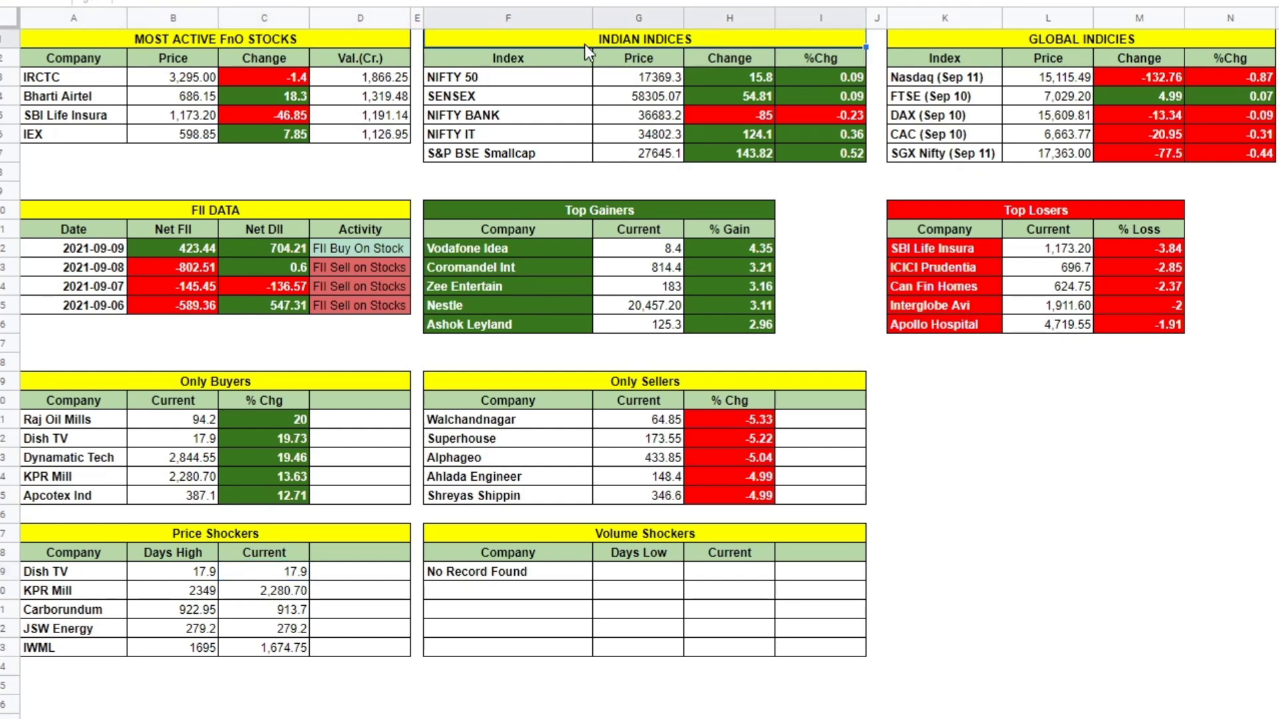
click(1073, 32)
click(934, 160)
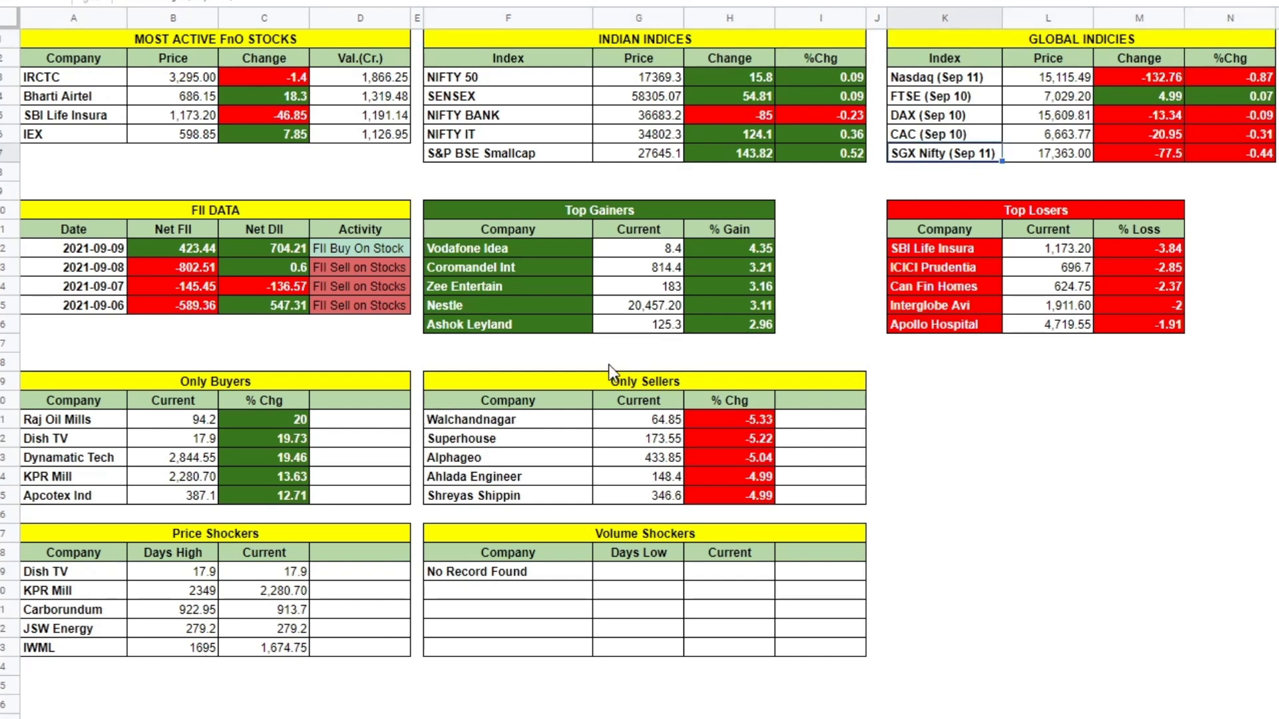
click(280, 212)
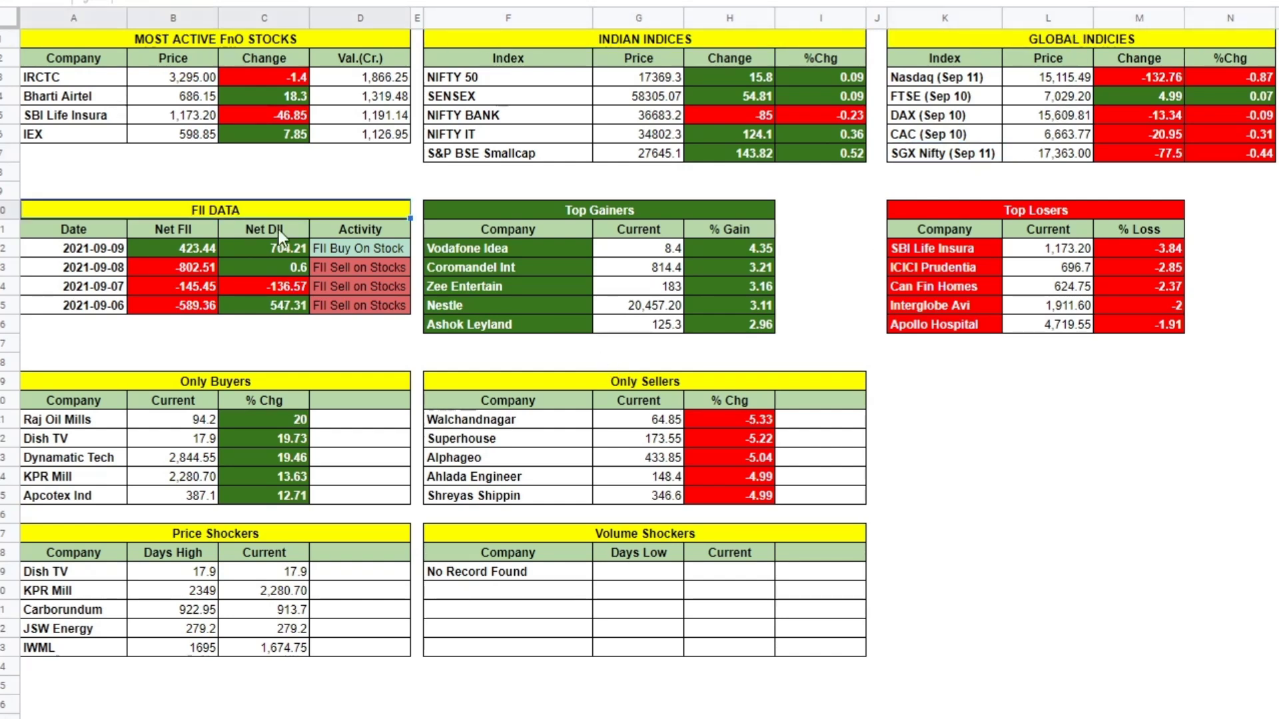
click(583, 212)
click(1036, 210)
click(317, 381)
click(589, 379)
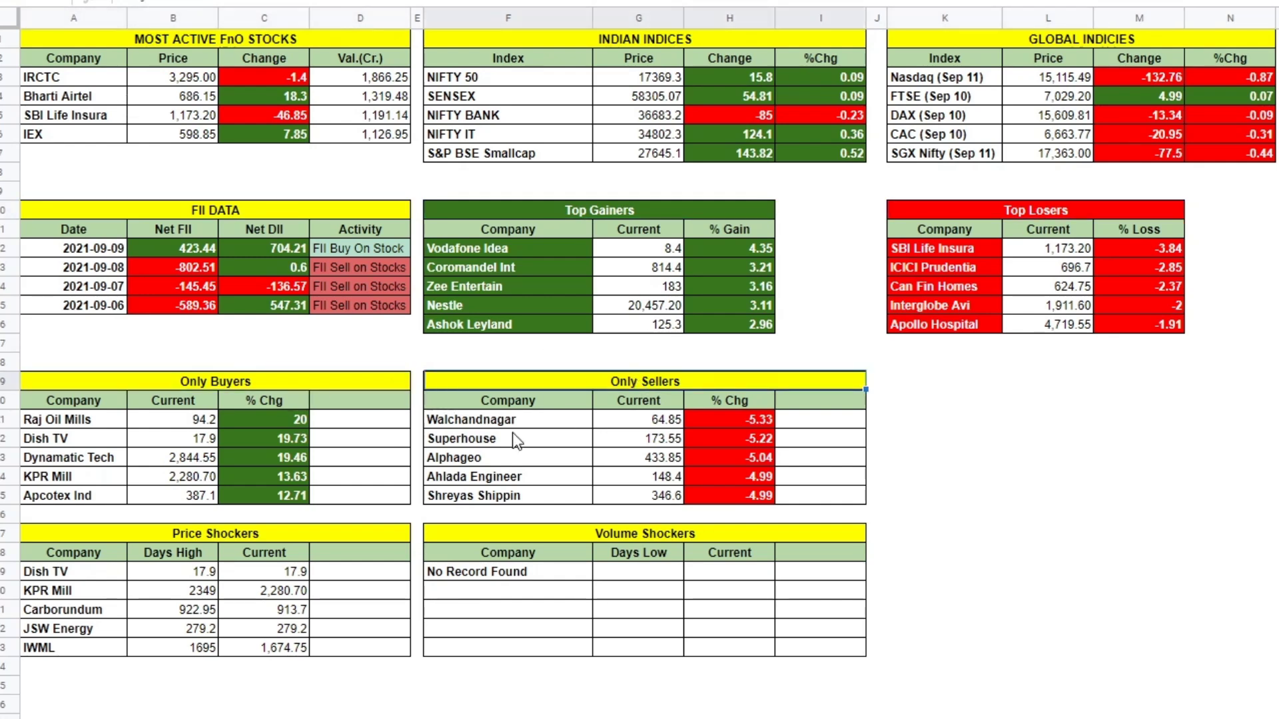
click(259, 531)
click(669, 531)
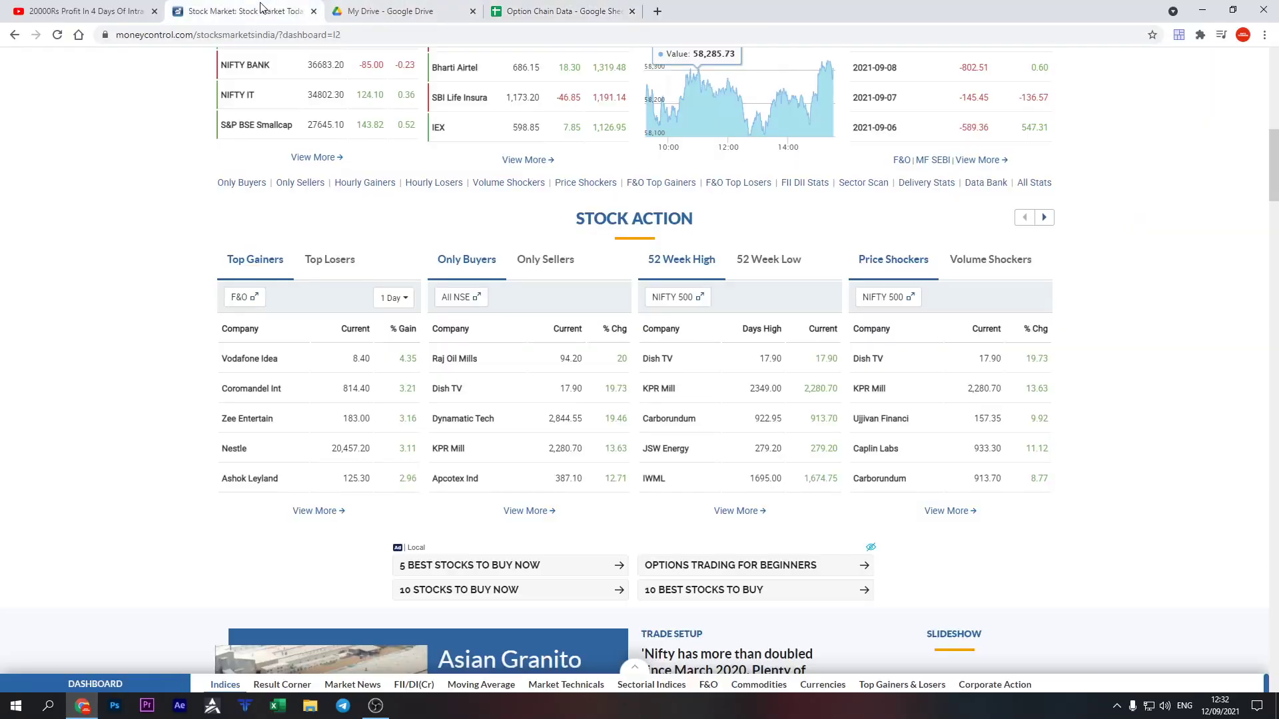
Scroll through the Stock Action section, then return to the Option Chain Data spreadsheet
scroll(407, 430, up, 5)
scroll(408, 429, up, 4)
scroll(400, 266, down, 5)
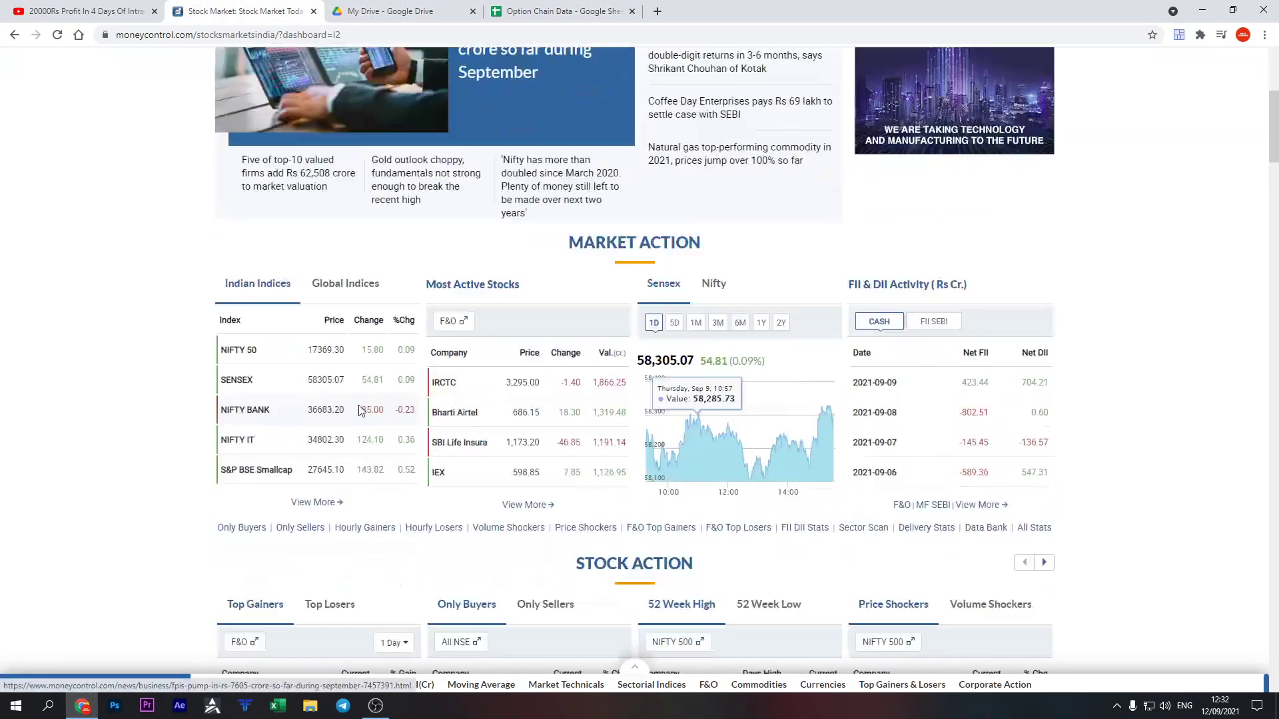
scroll(388, 91, down, 3)
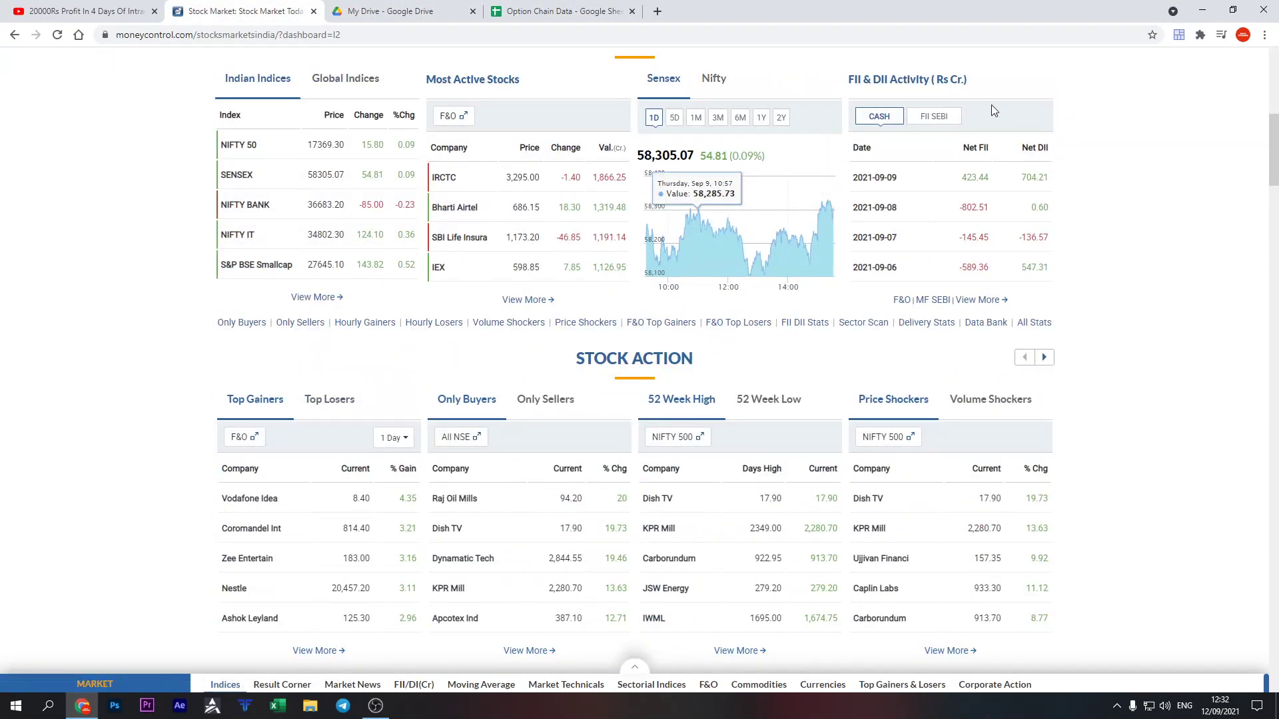
scroll(220, 203, down, 3)
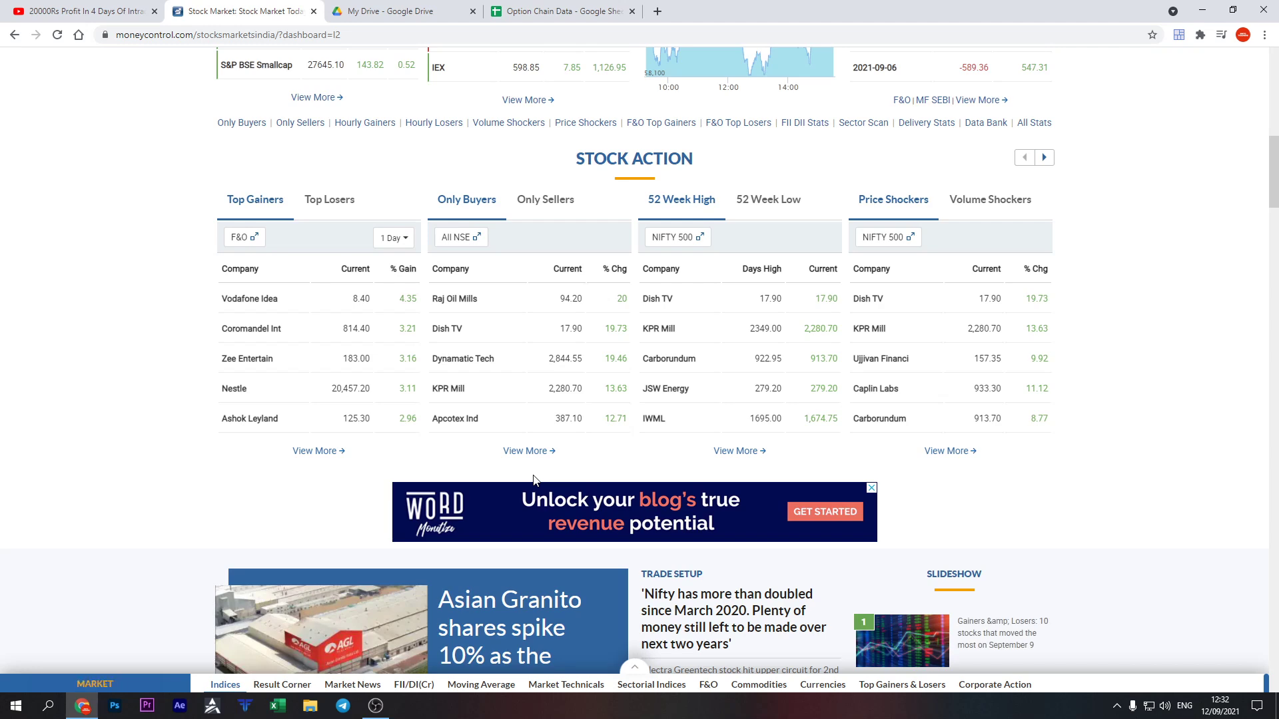
click(543, 12)
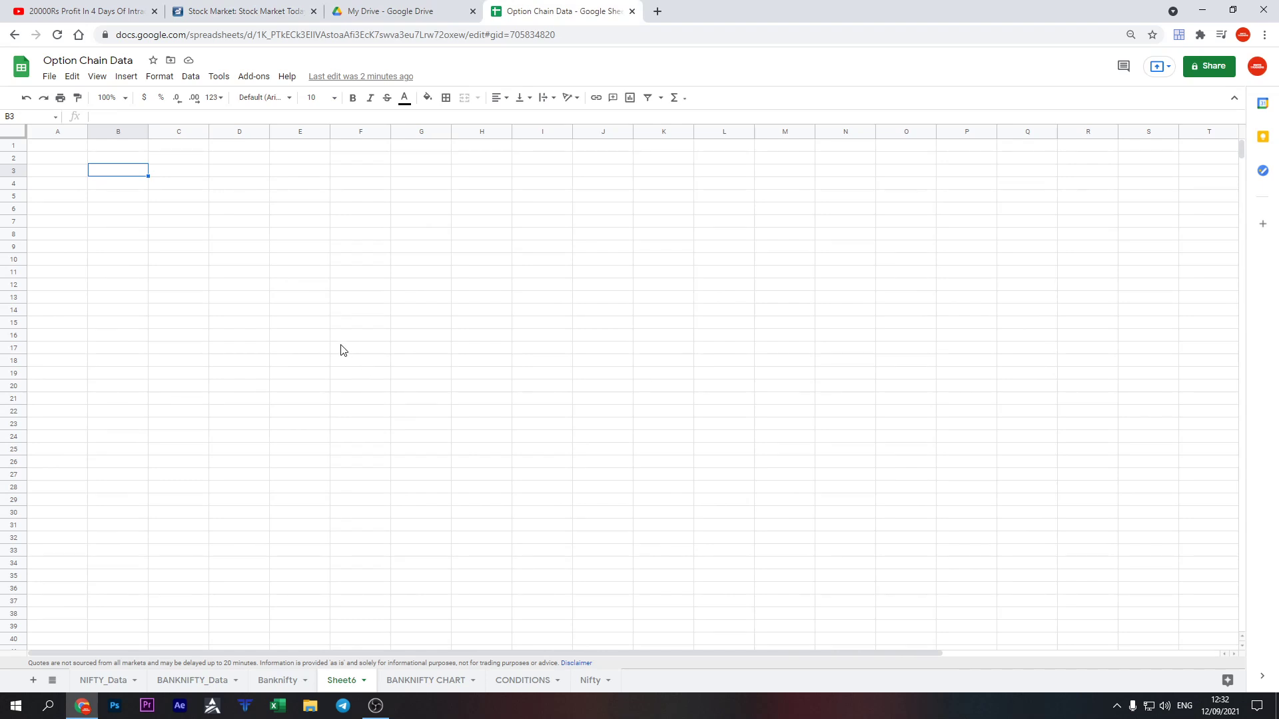
Enter the title MOST ACTIVE FnO STOCKS in cell A1
click(68, 148)
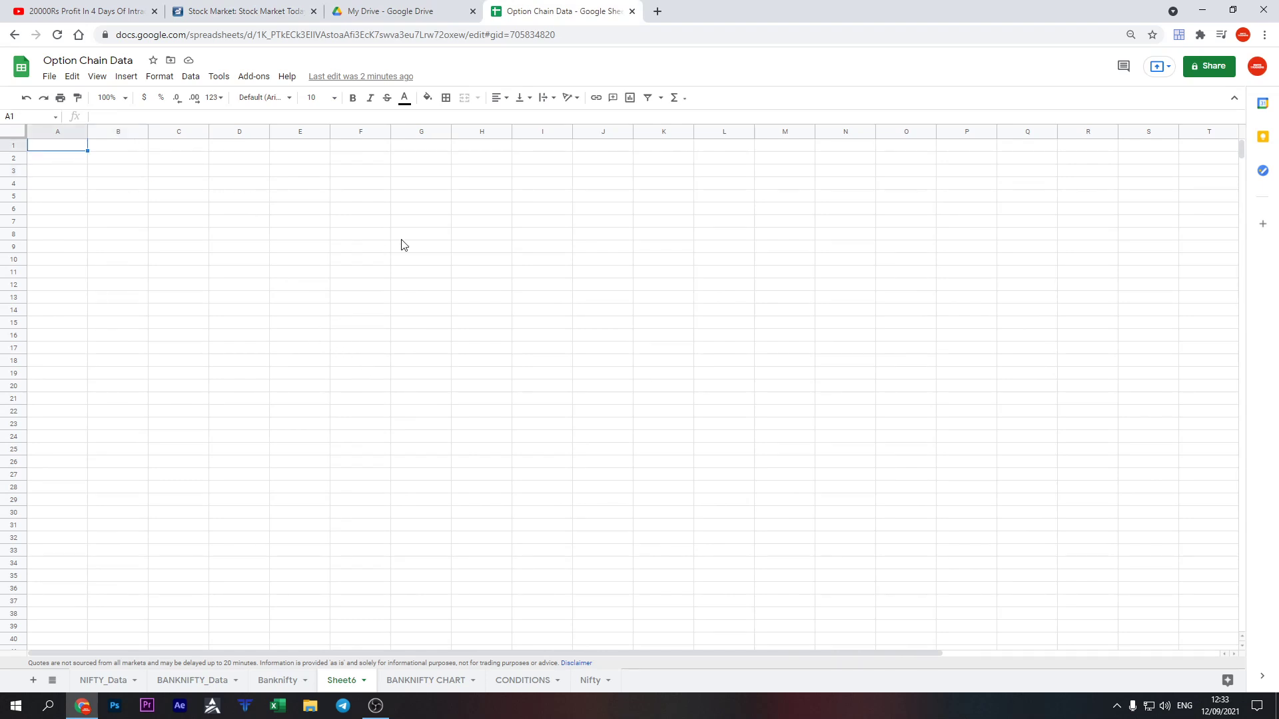
text(MOST ACTIV)
text(E F)
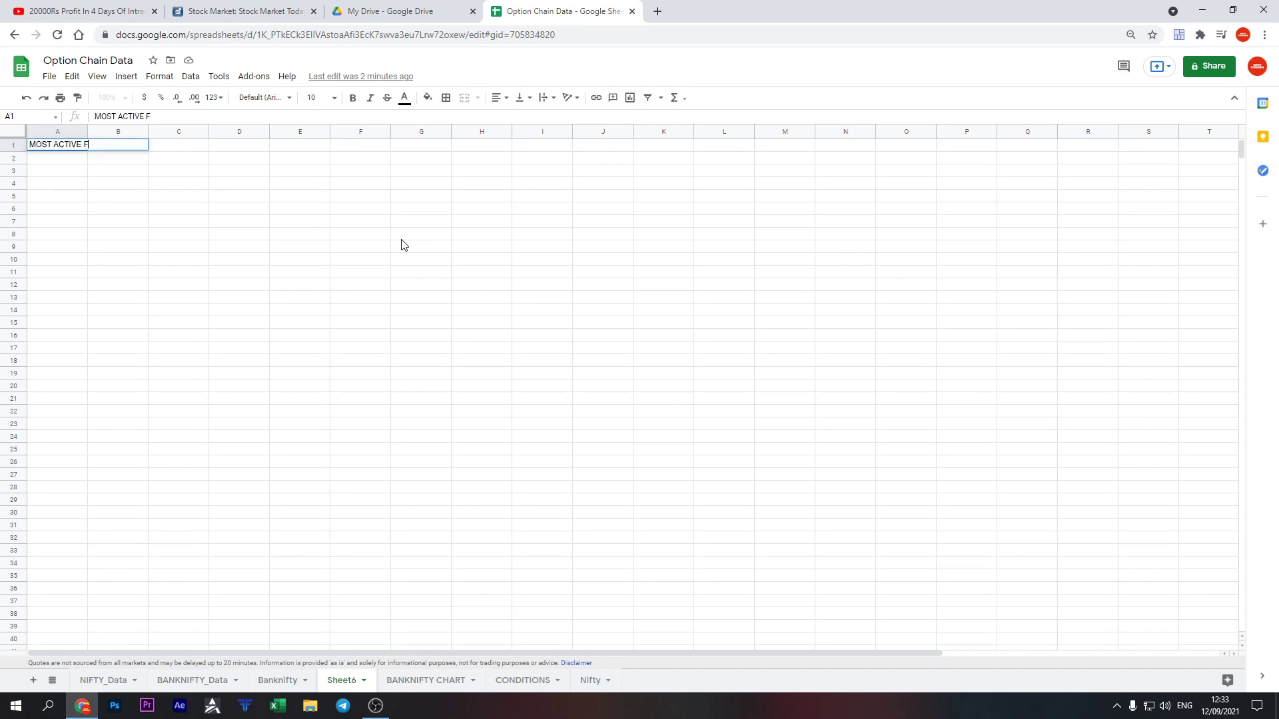
text(nO STOCKS)
key(Return)
text(im)
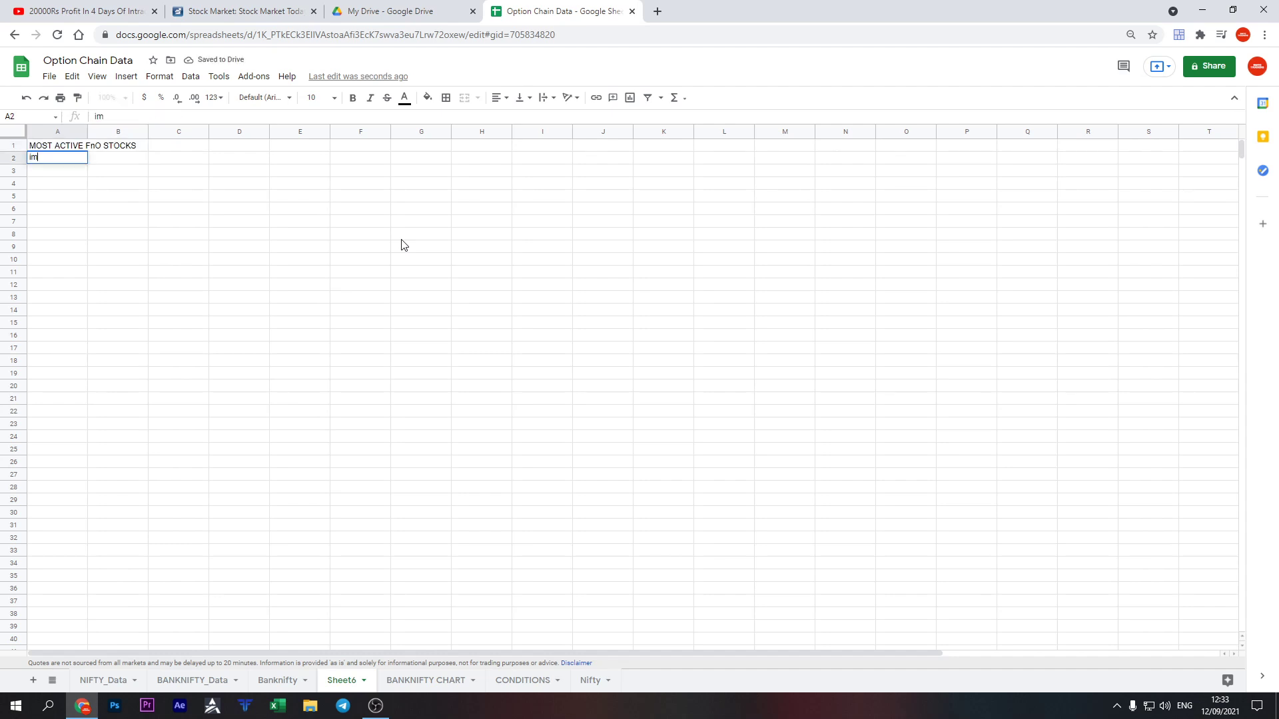
key(Escape)
Copy the Moneycontrol page URL and enter =IMPORTHTML(URL,"table",4) in cell A2
click(230, 9)
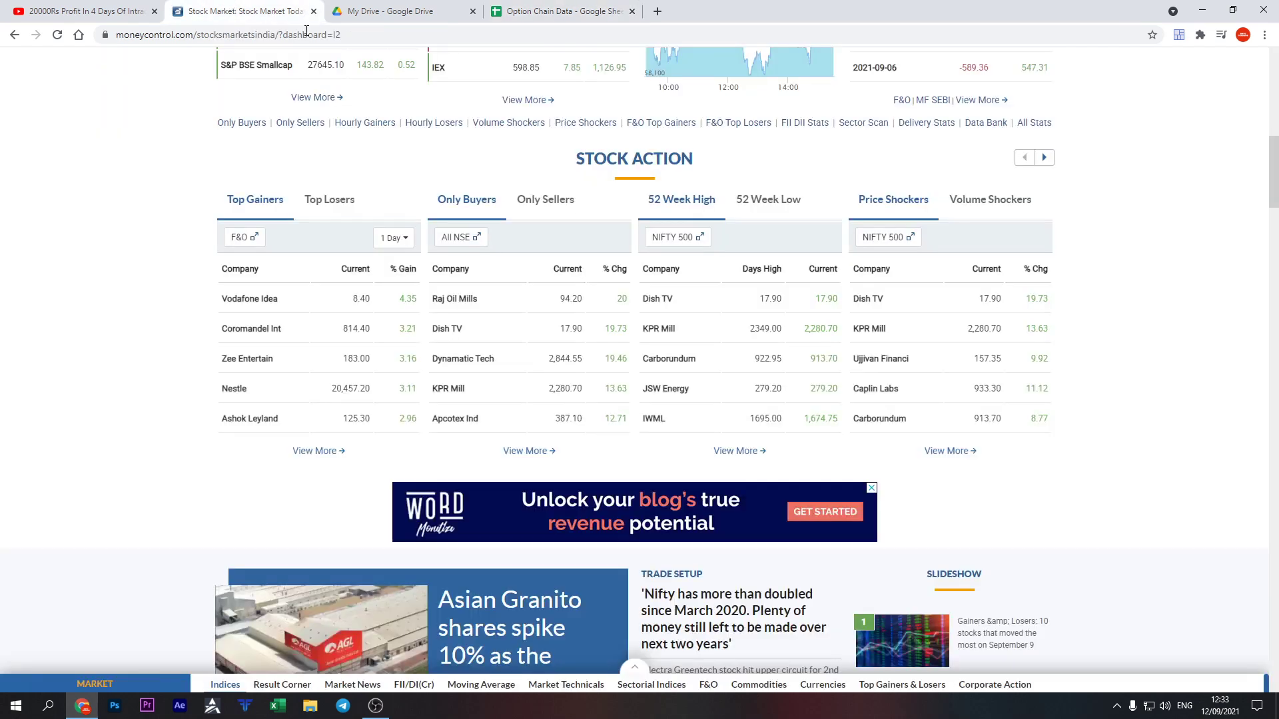
click(381, 34)
click(541, 14)
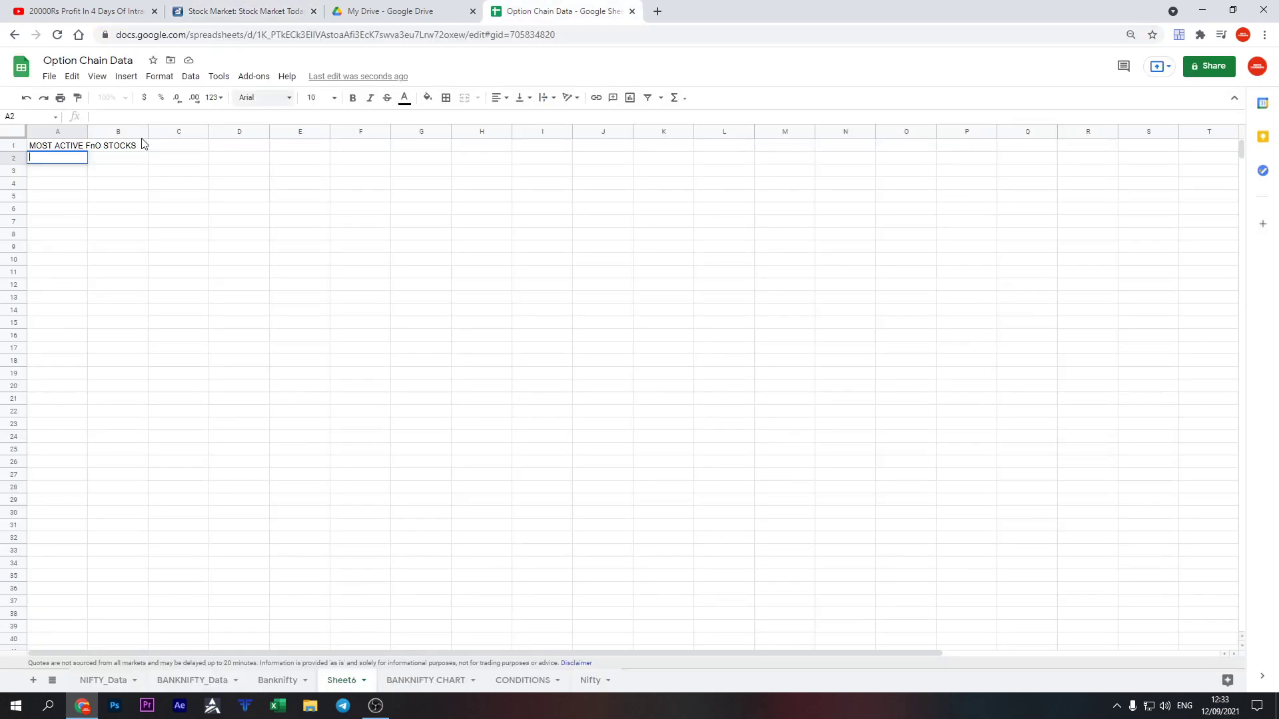
text(=importht)
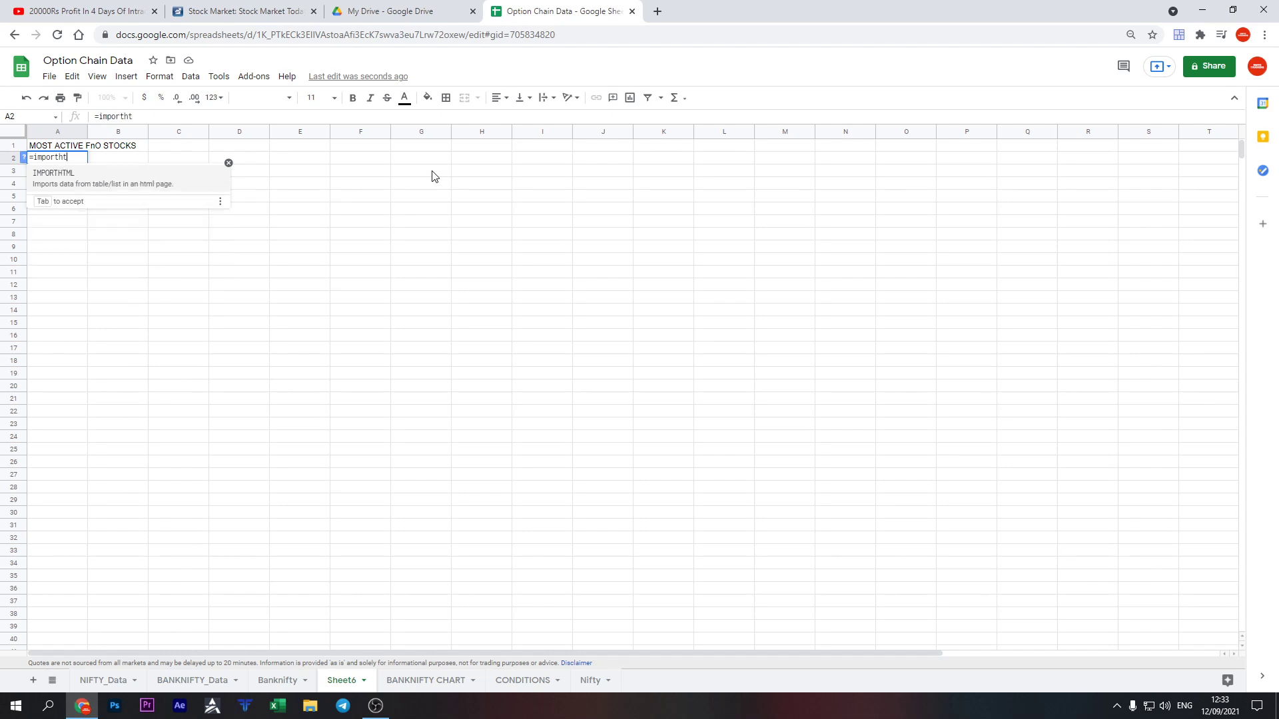
key(Tab)
text(")
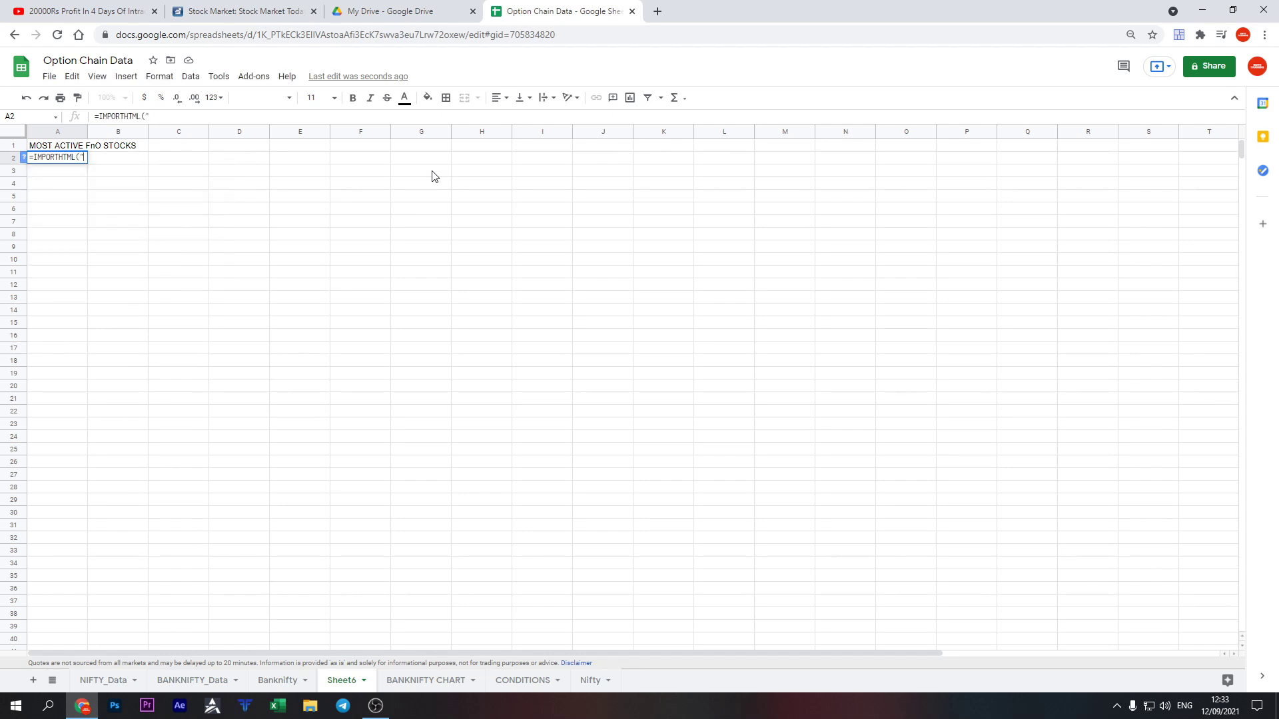
text(https://www.moneycontrol.com/stocksmarketsindia/?dashboard=l2)
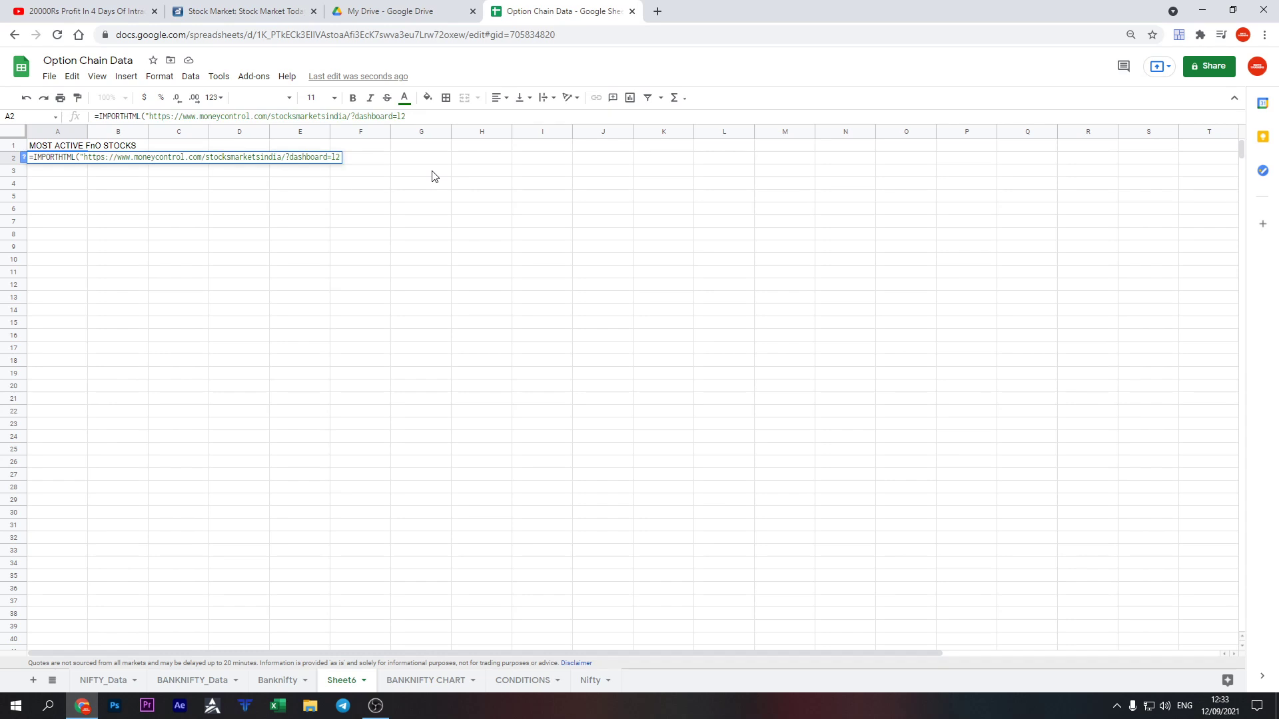
text(,"ta)
text(ble")
text(,4)
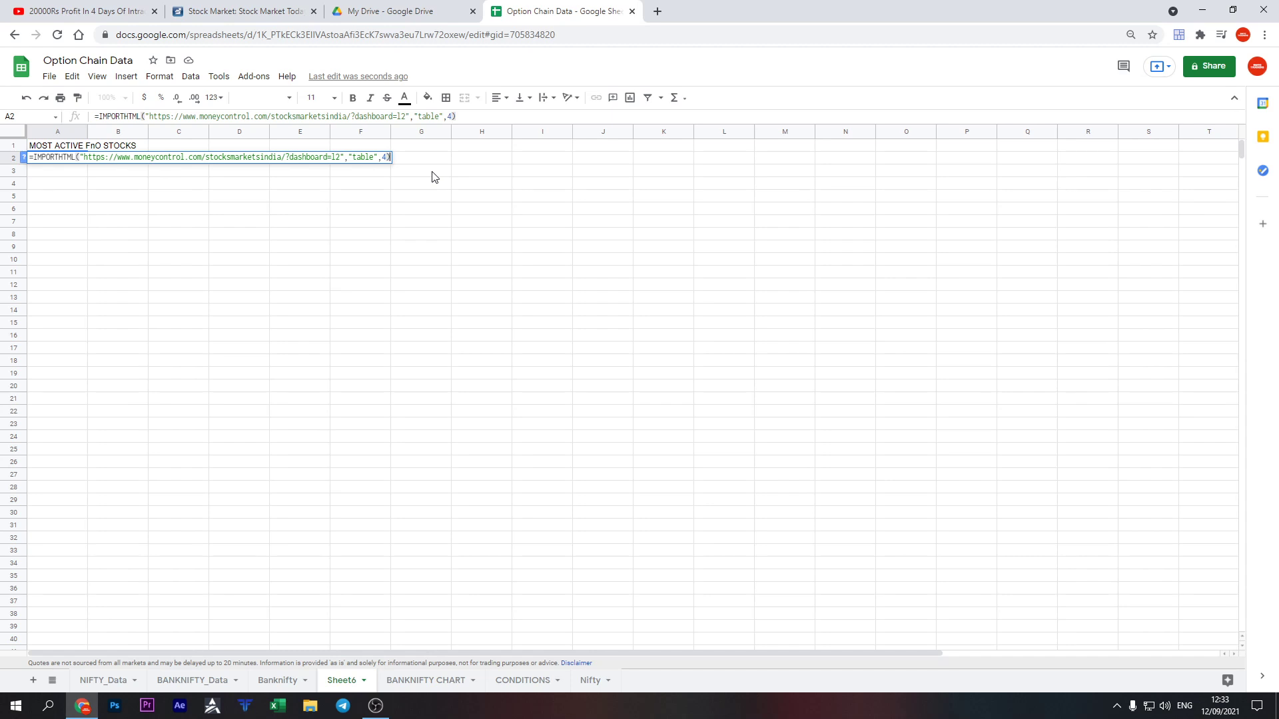
key(Return)
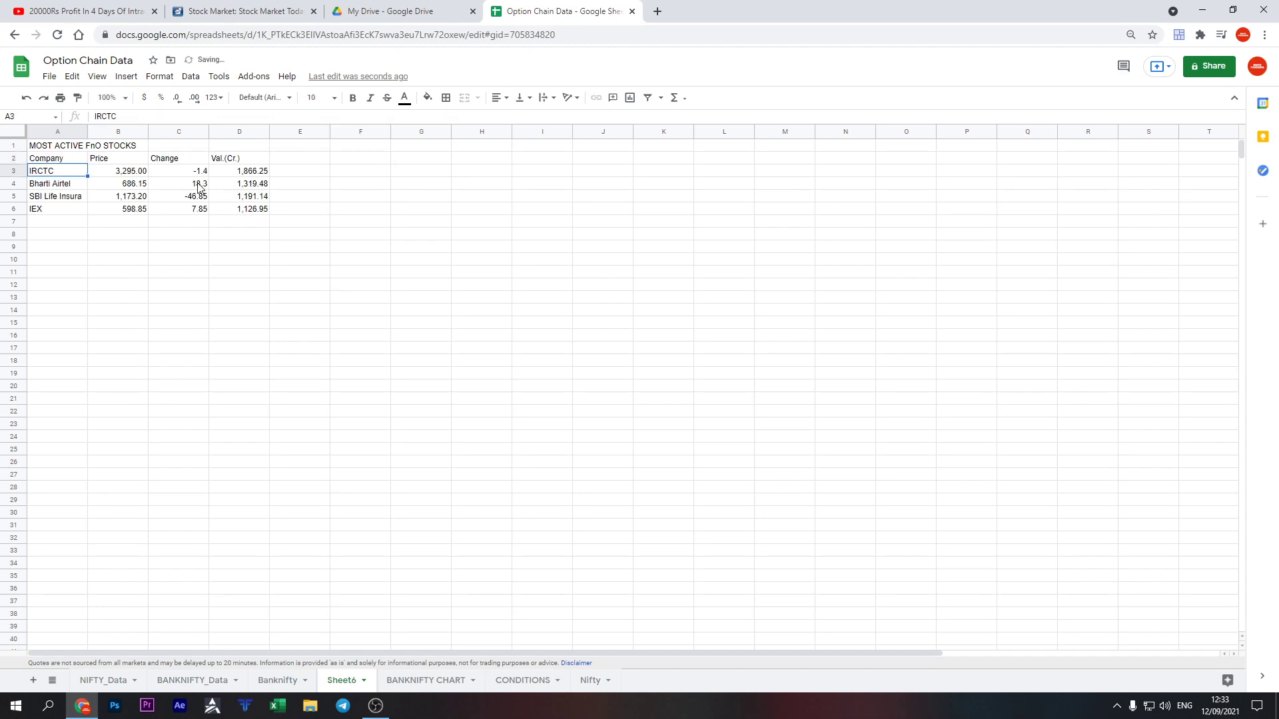
Auto-fit column A, then merge, center and bold the title across A1:D1
double_click(87, 132)
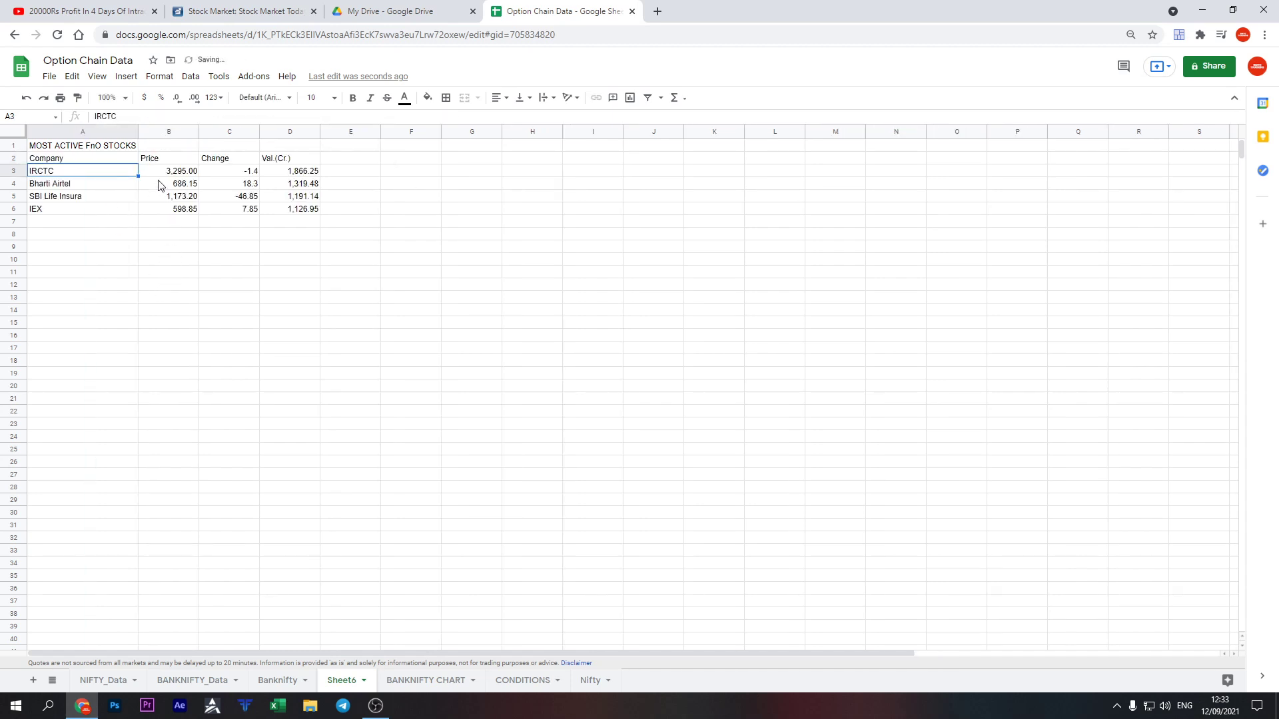
drag(100, 145, 293, 146)
click(468, 98)
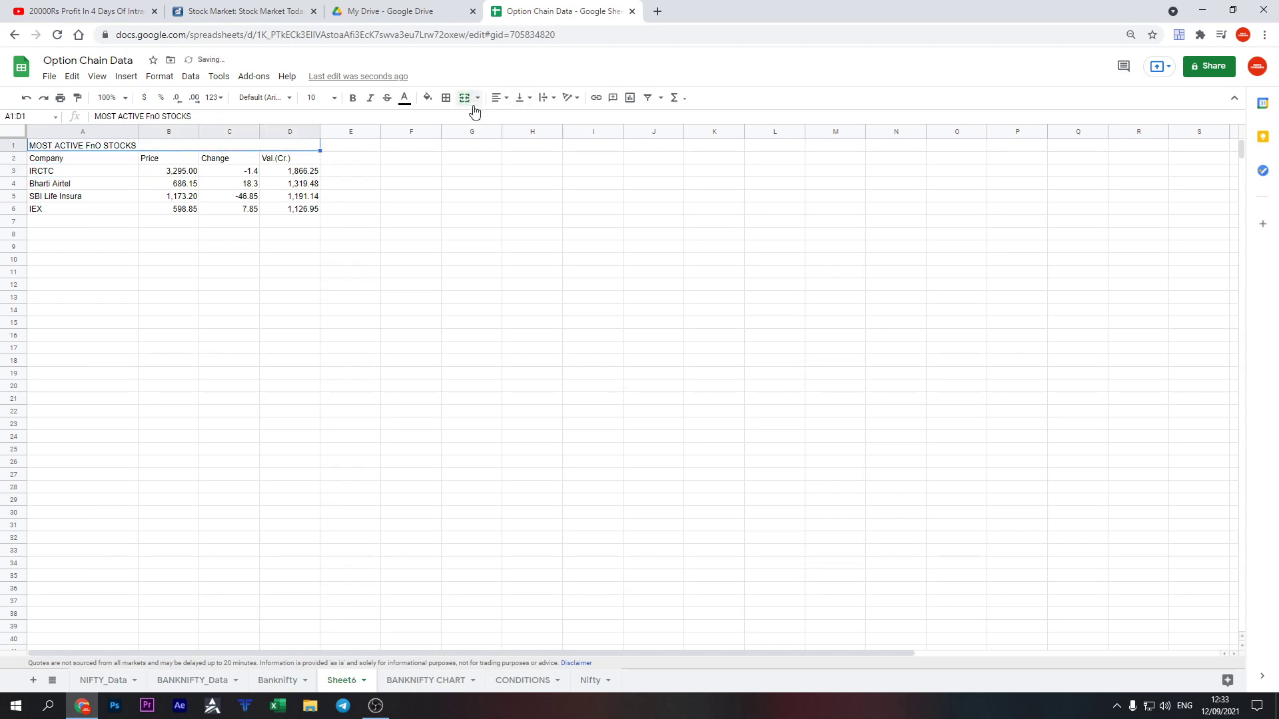
click(500, 100)
click(512, 118)
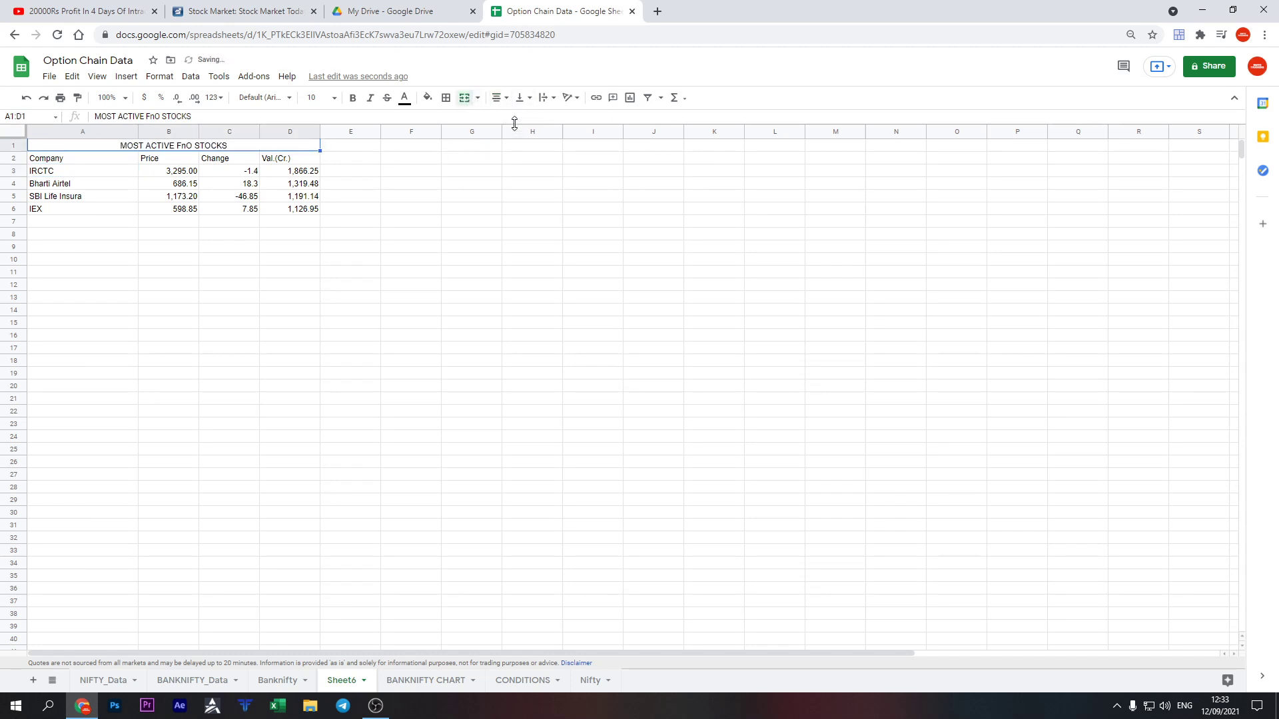
click(352, 98)
click(229, 233)
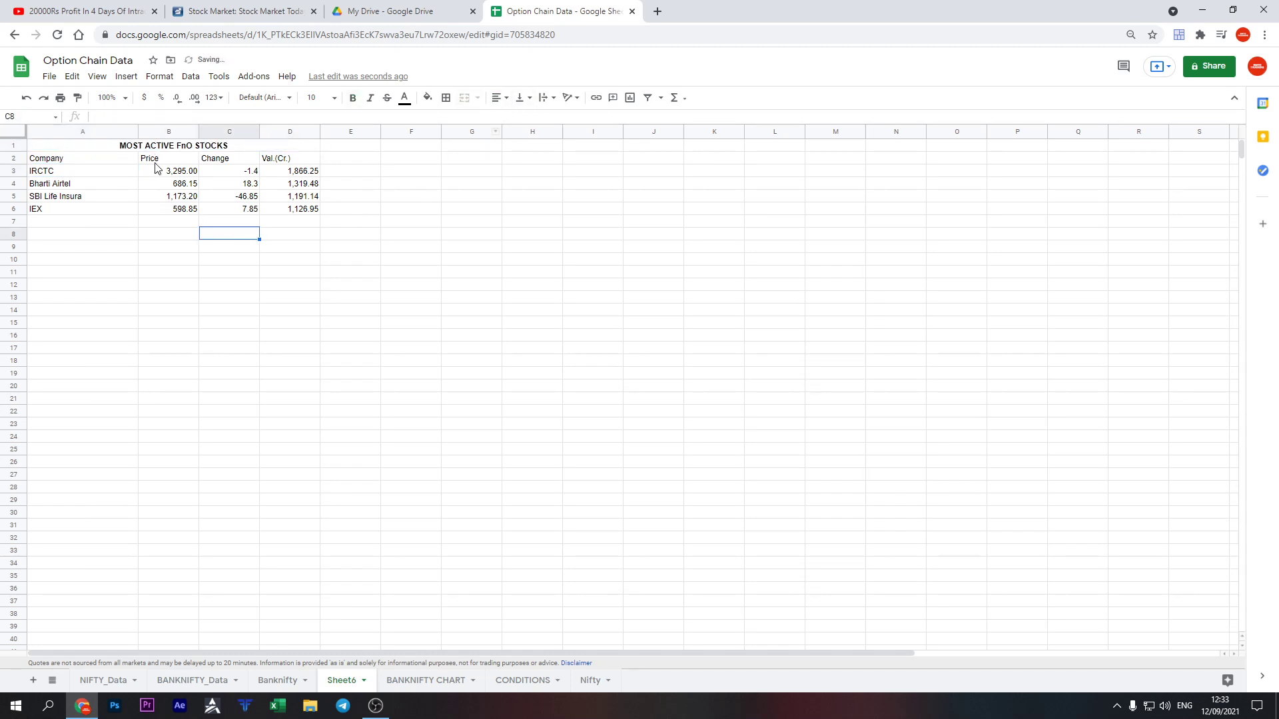
Narrow column A, bold and center the column headings, and border the whole table
click(137, 131)
mouse_move(138, 132)
mouse_down()
mouse_move(98, 132)
mouse_move(253, 160)
mouse_up()
click(127, 259)
key(ctrl+b)
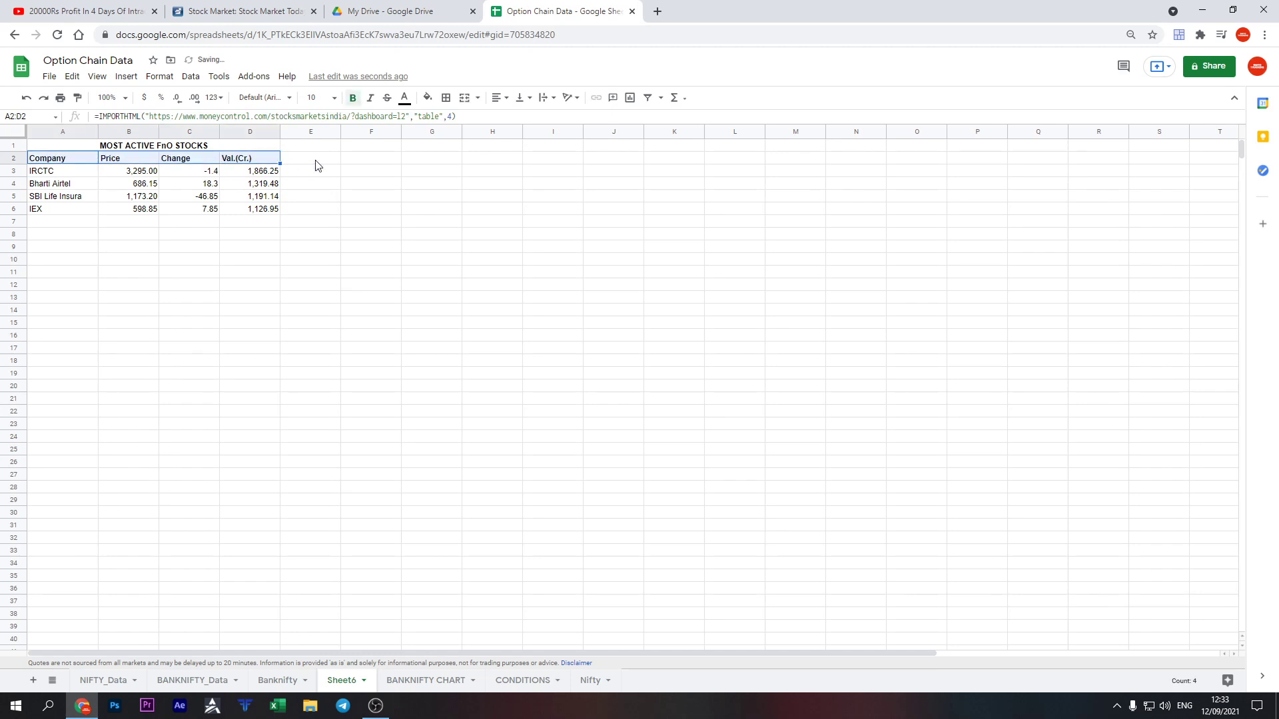
click(510, 103)
click(513, 123)
click(370, 272)
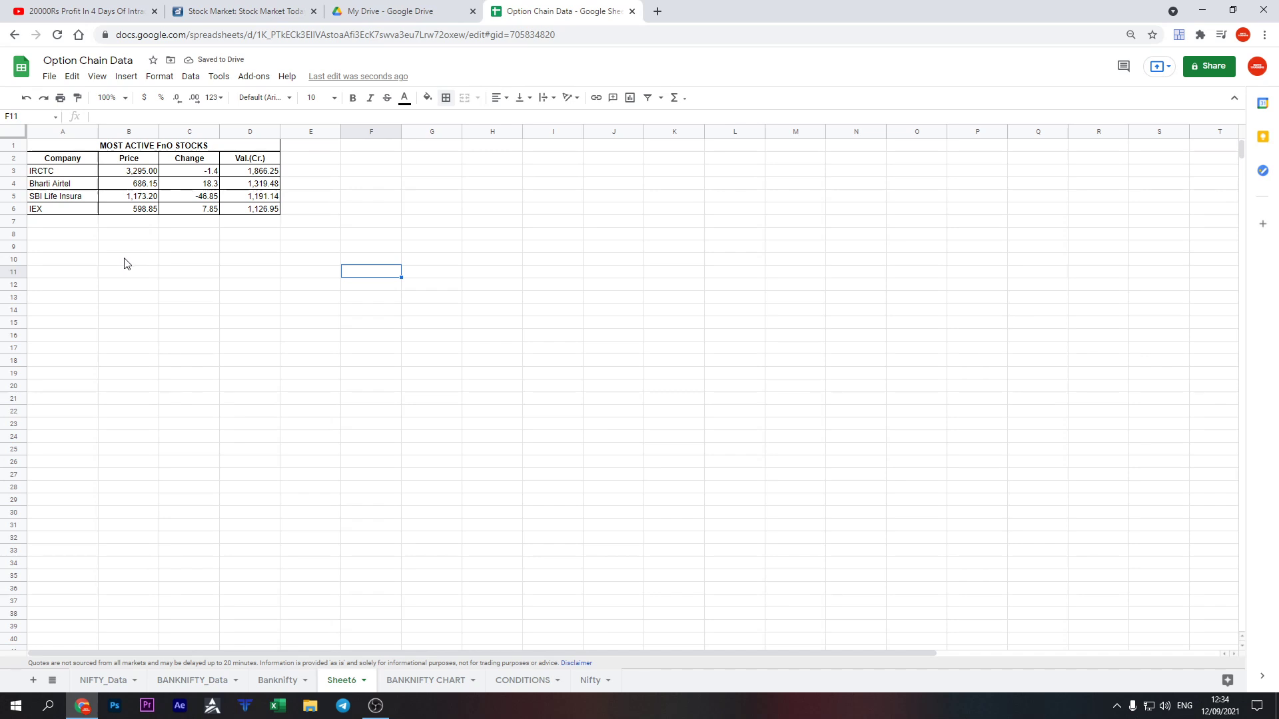
Fill the title and header rows A1:D2 with light green
drag(196, 173, 198, 209)
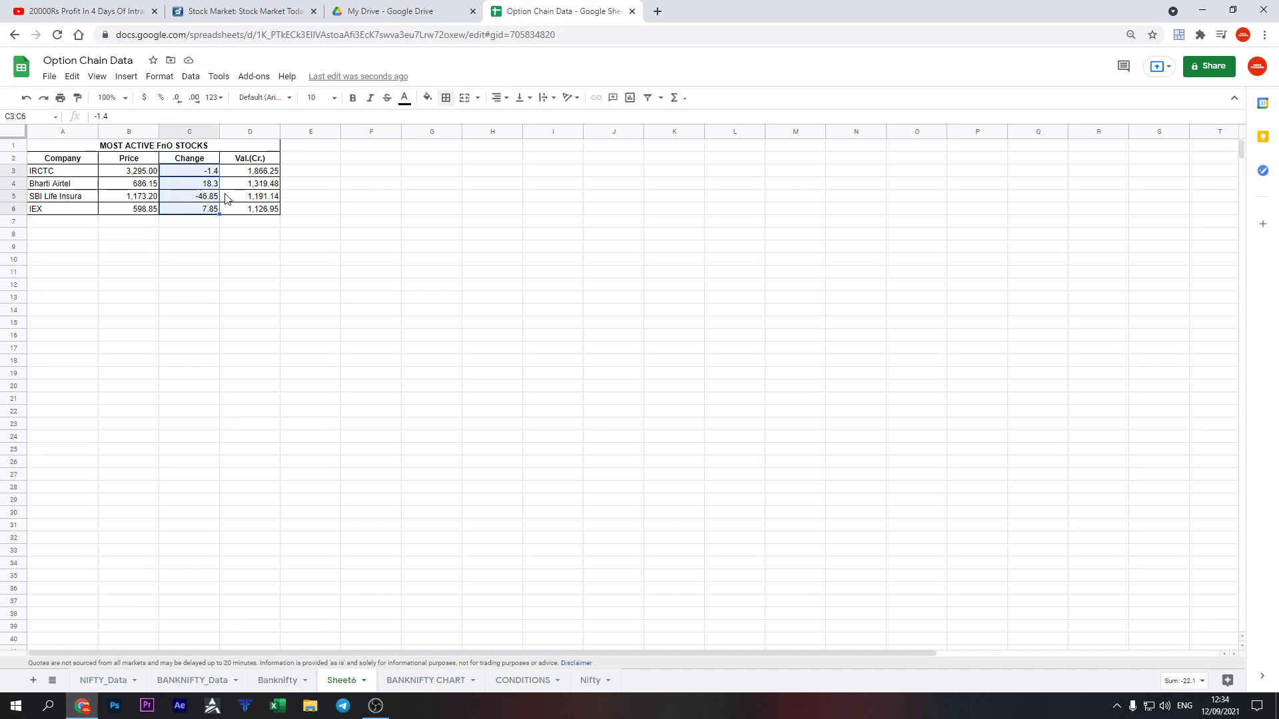
click(143, 279)
drag(66, 164, 261, 148)
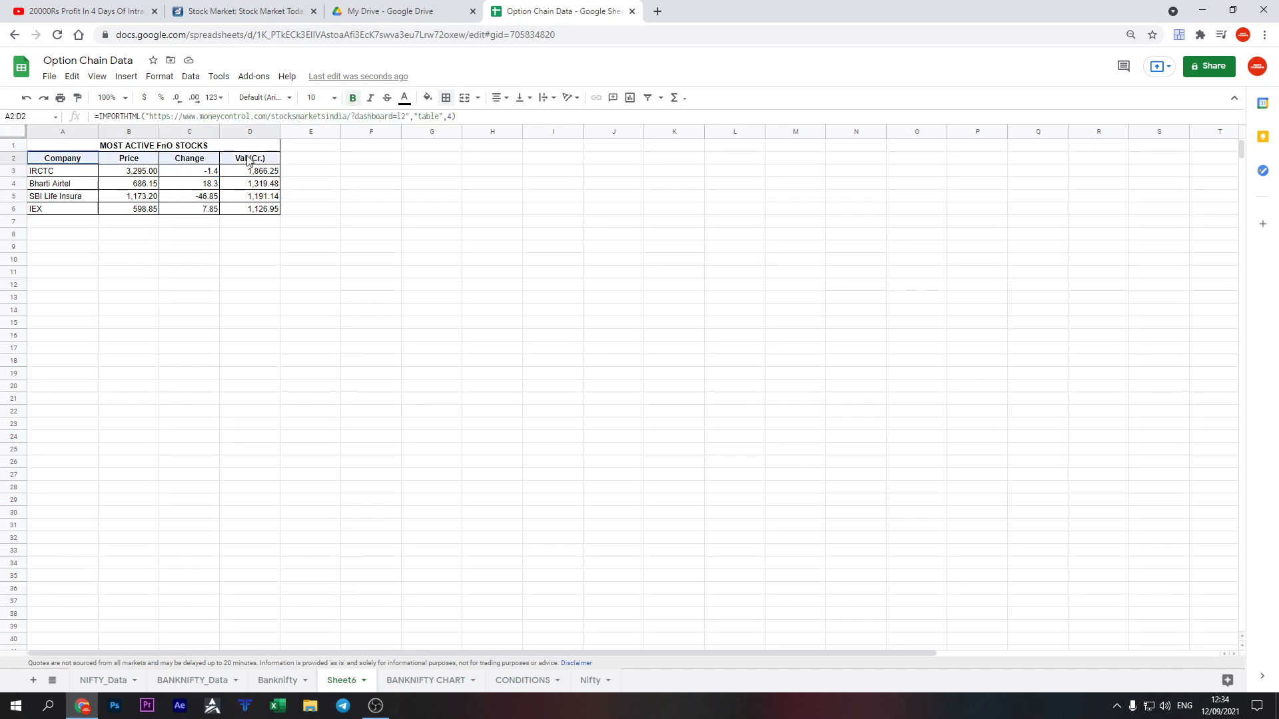
click(427, 98)
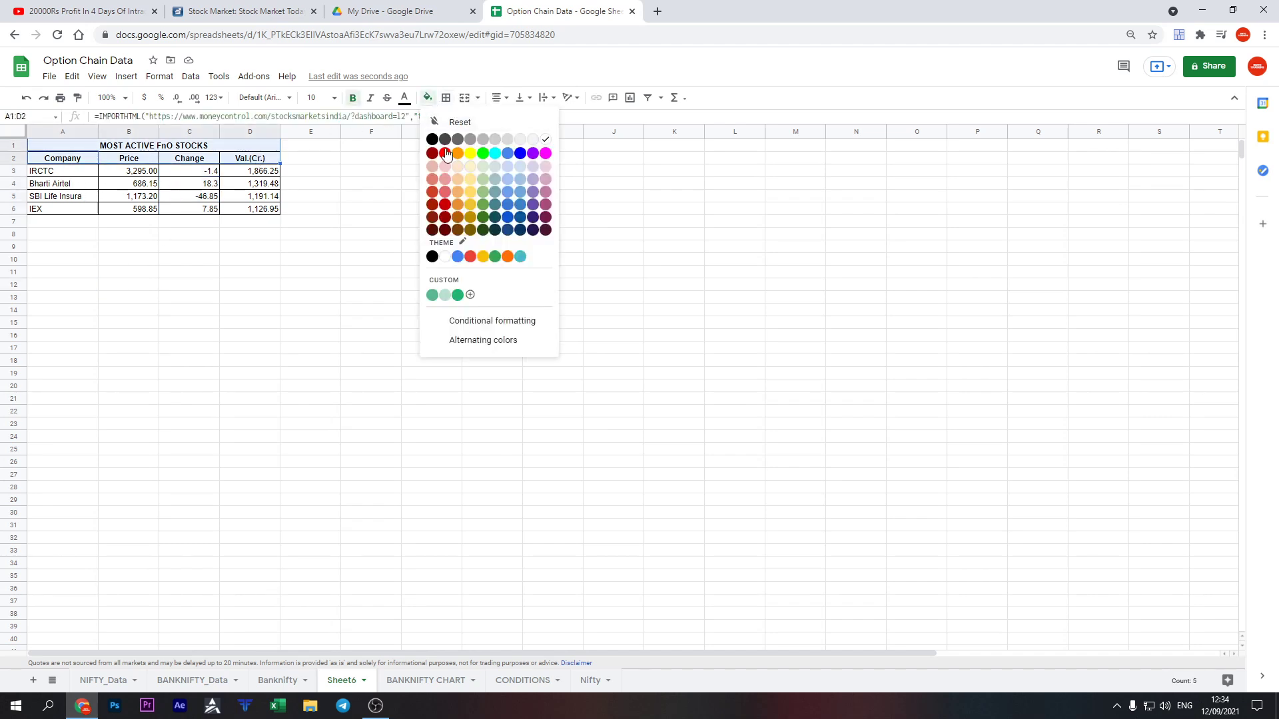
click(475, 174)
click(371, 195)
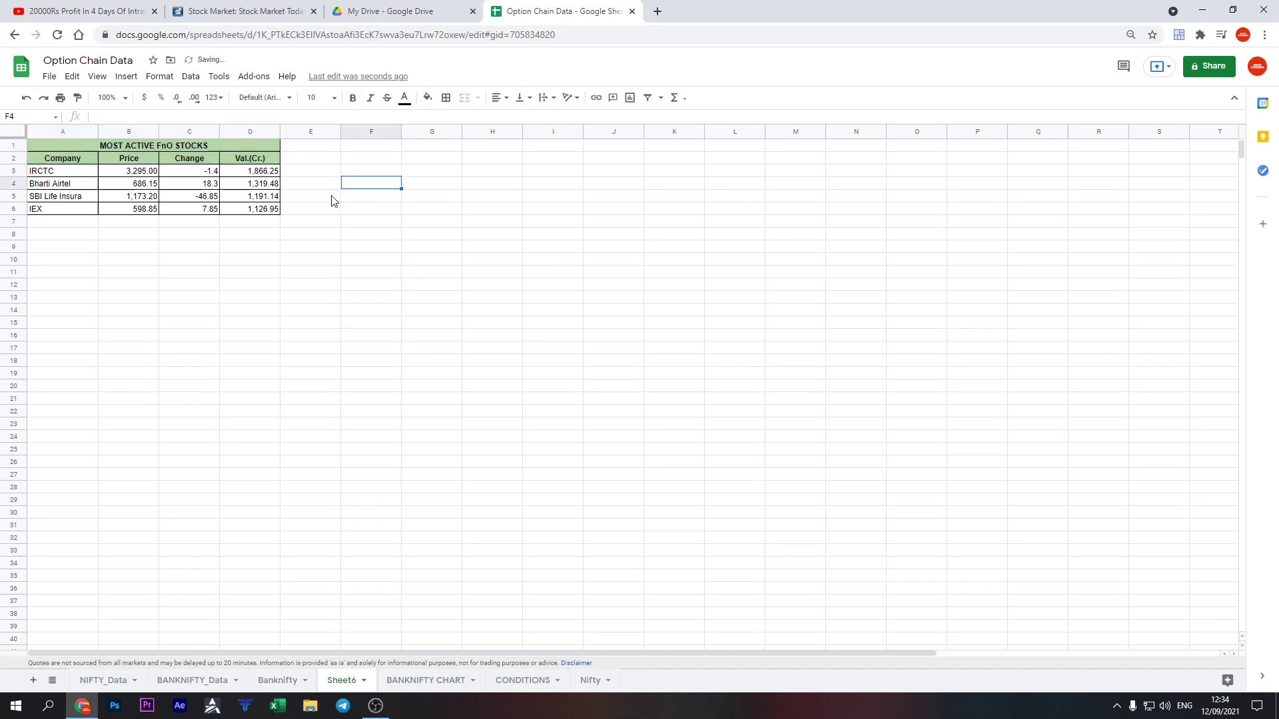
click(274, 10)
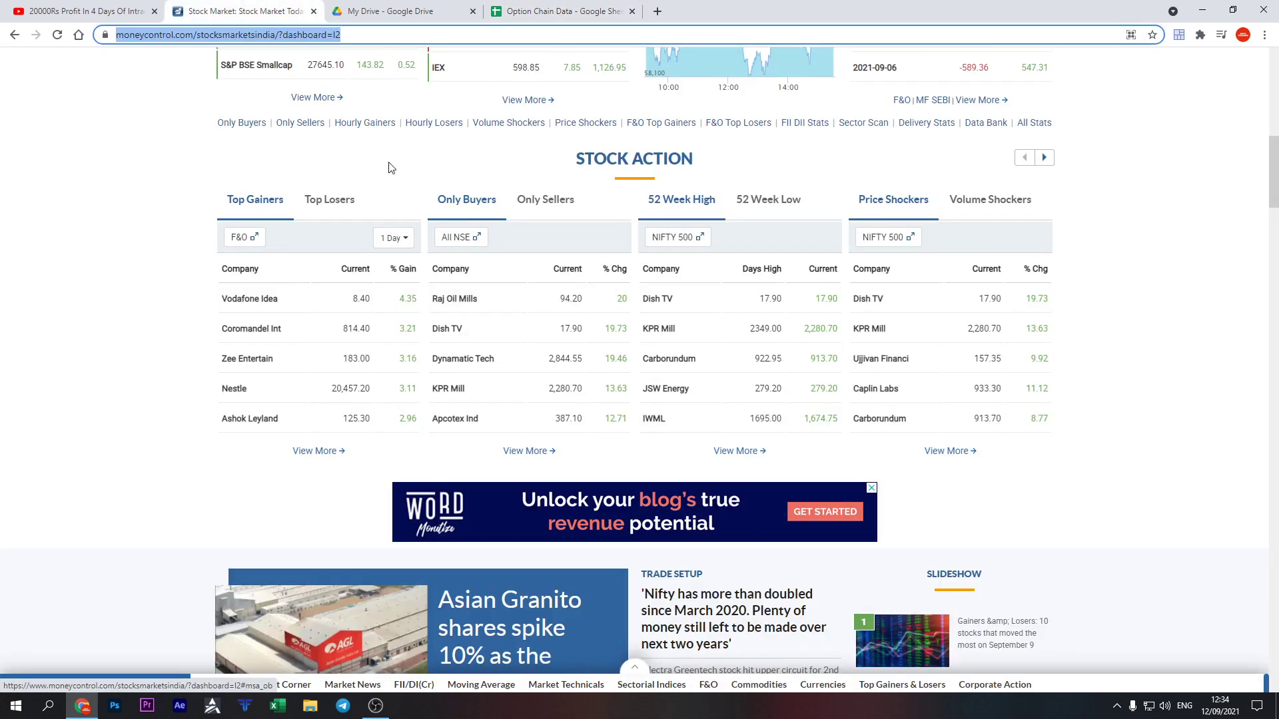
After checking Moneycontrol, bold company names IRCTC through IEX in A3:A6 and select their Change values
scroll(480, 220, up, 4)
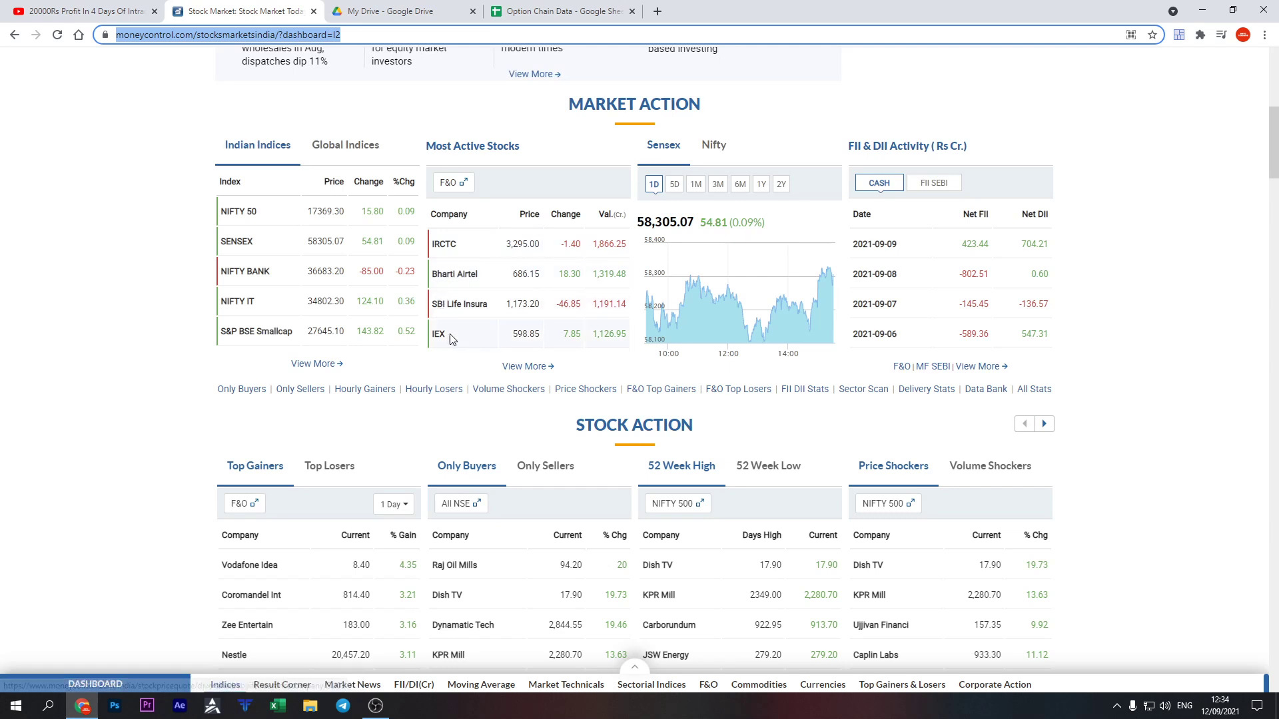
click(513, 10)
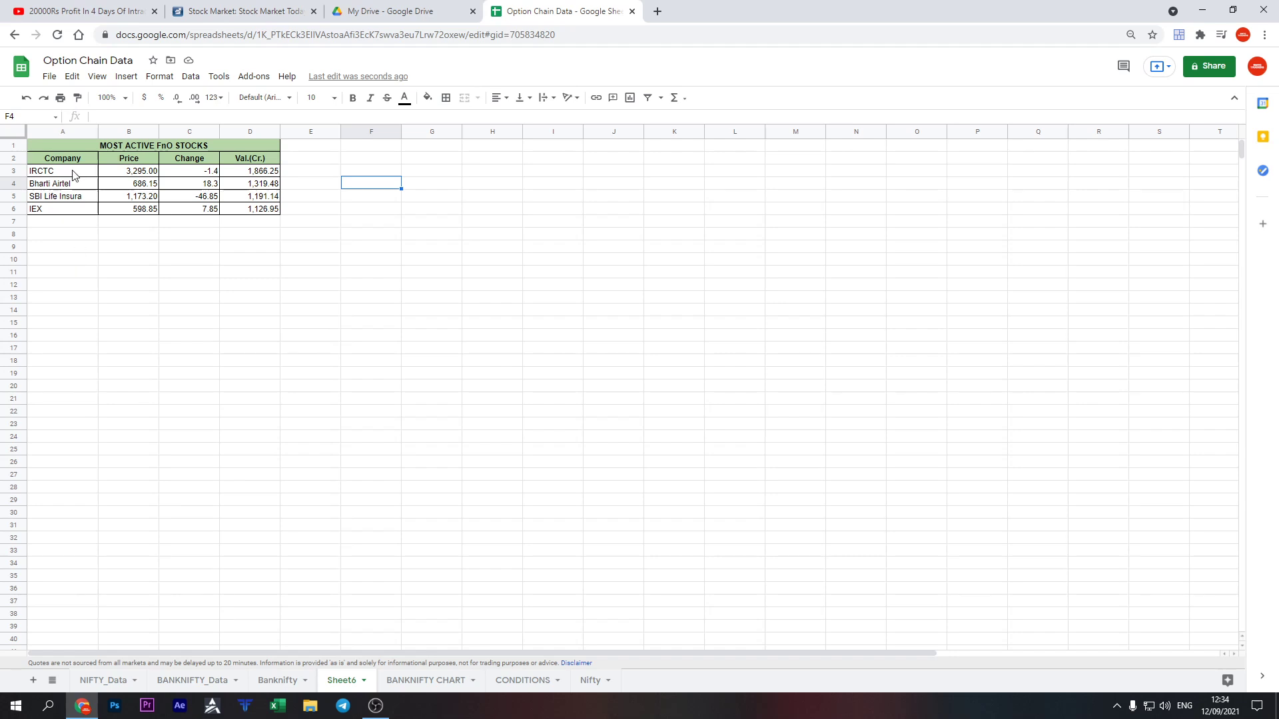
drag(74, 172, 74, 211)
key(ctrl+b)
drag(209, 172, 209, 209)
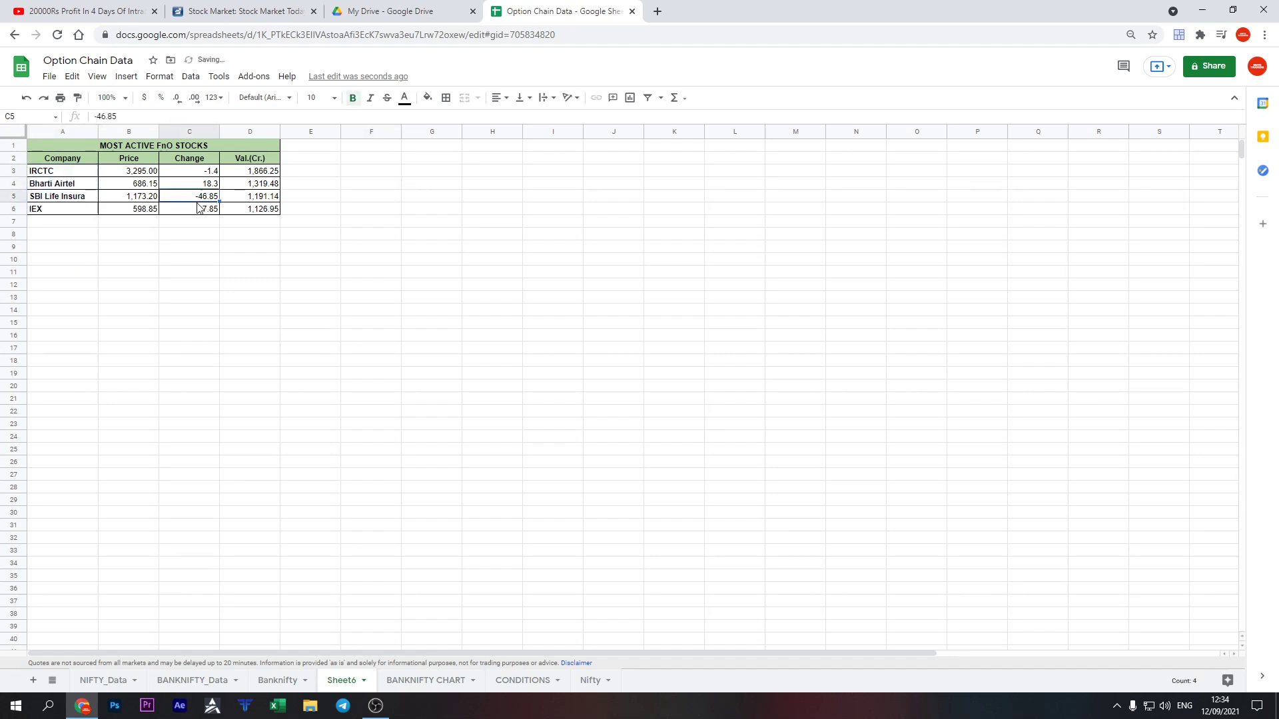
Add a conditional rule on C3:C6: less than 0 shows bold white text on red fill
right_click(208, 208)
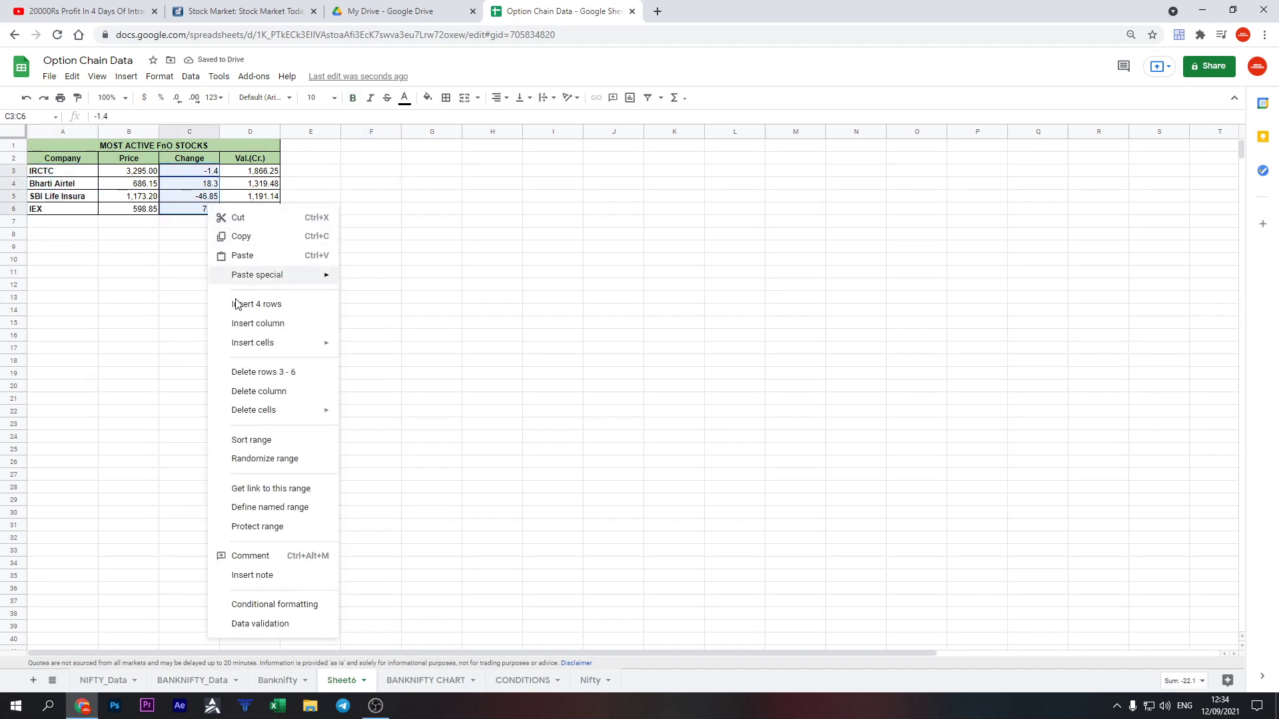
click(274, 604)
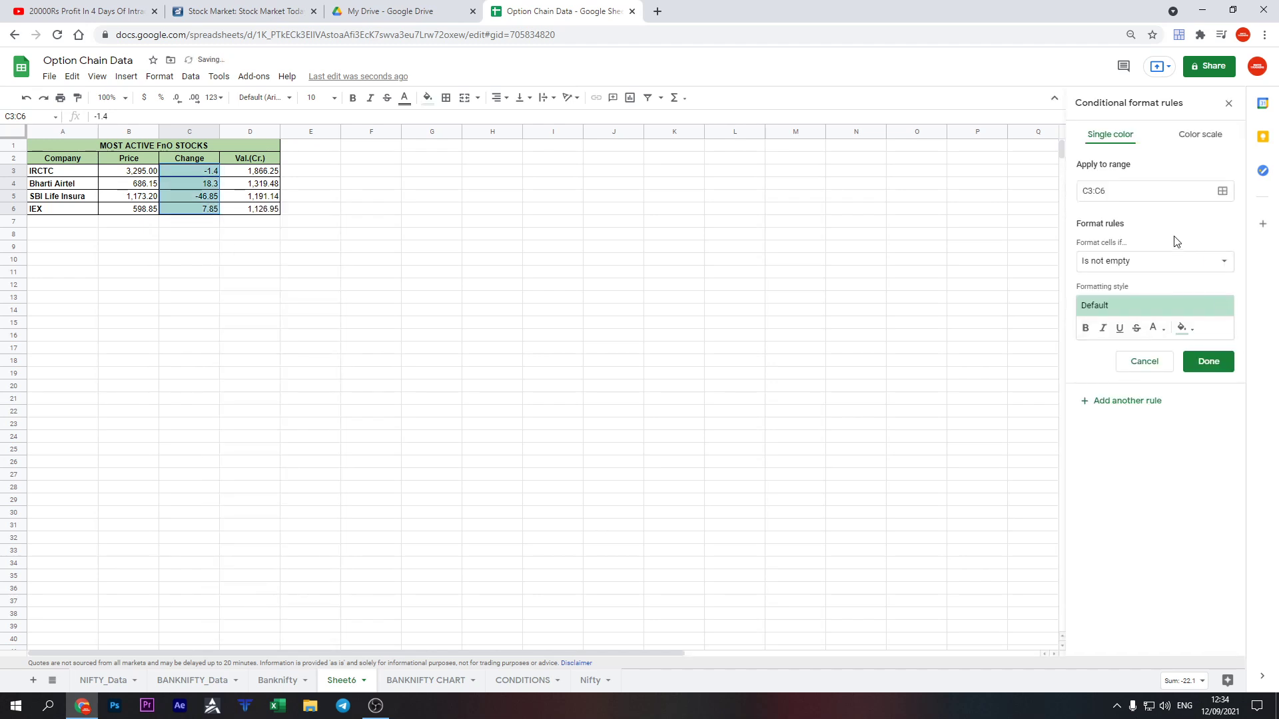
click(1141, 261)
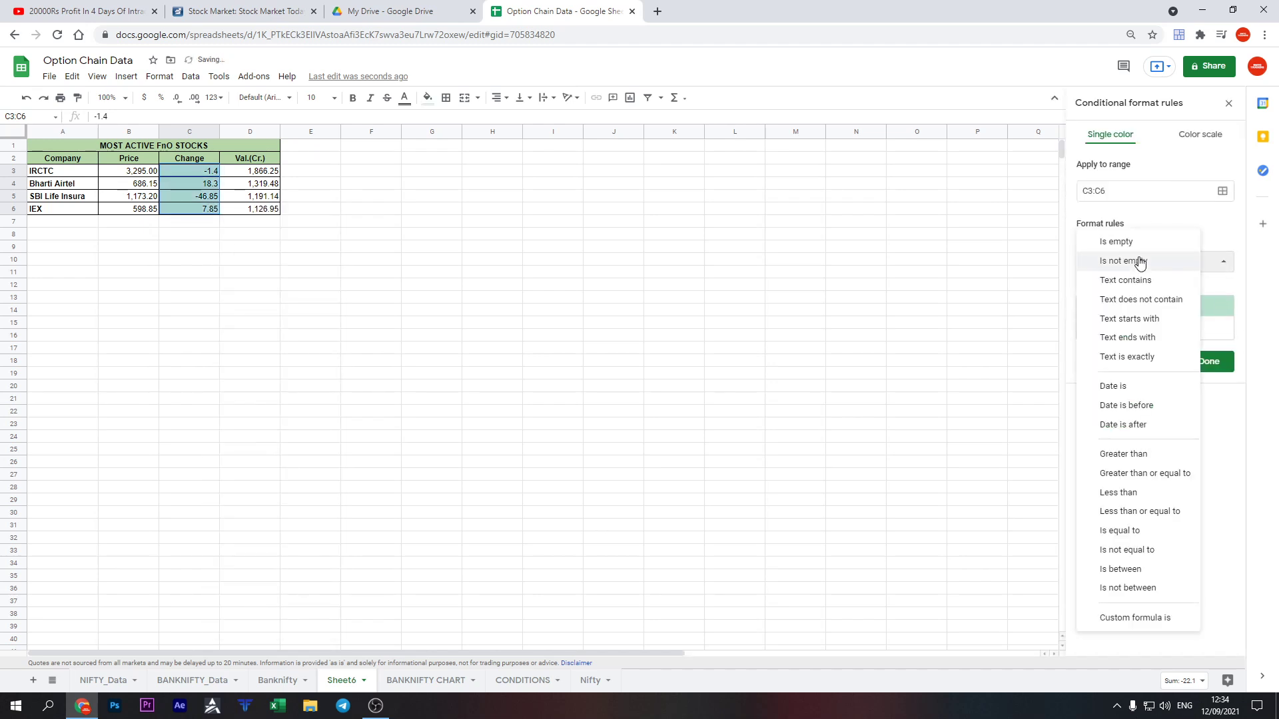
click(1134, 494)
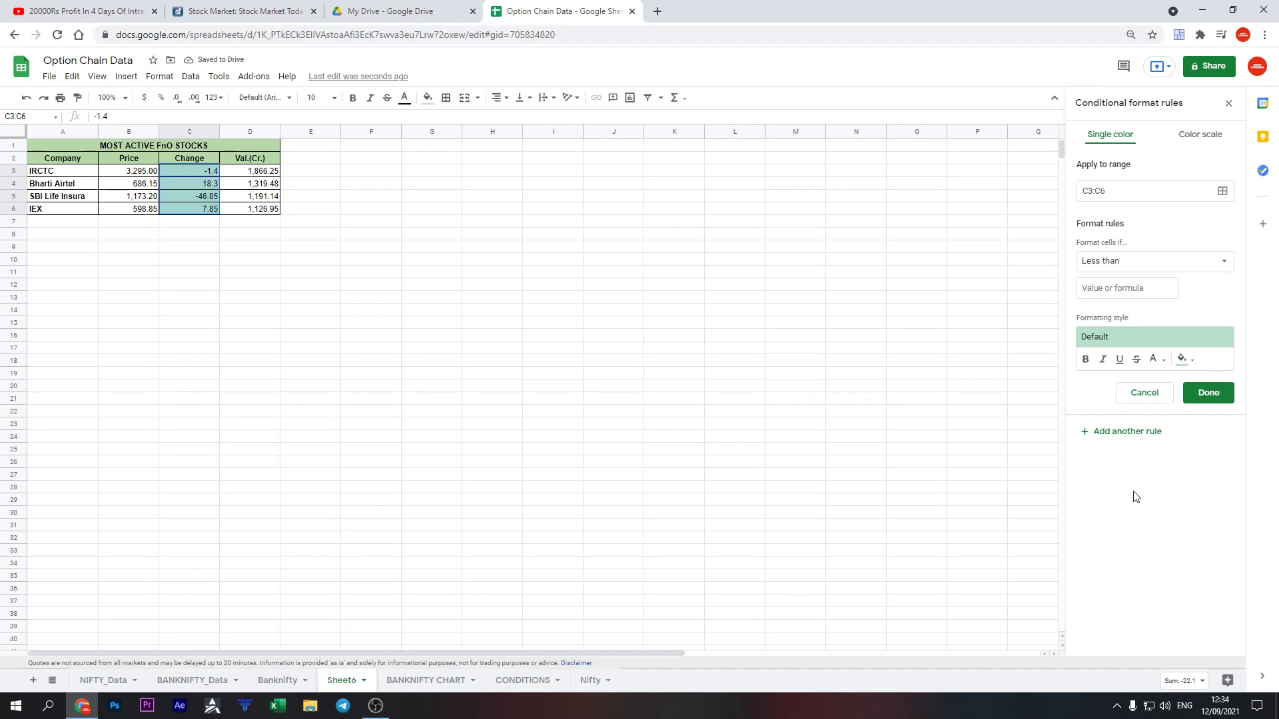
click(1084, 361)
click(1182, 359)
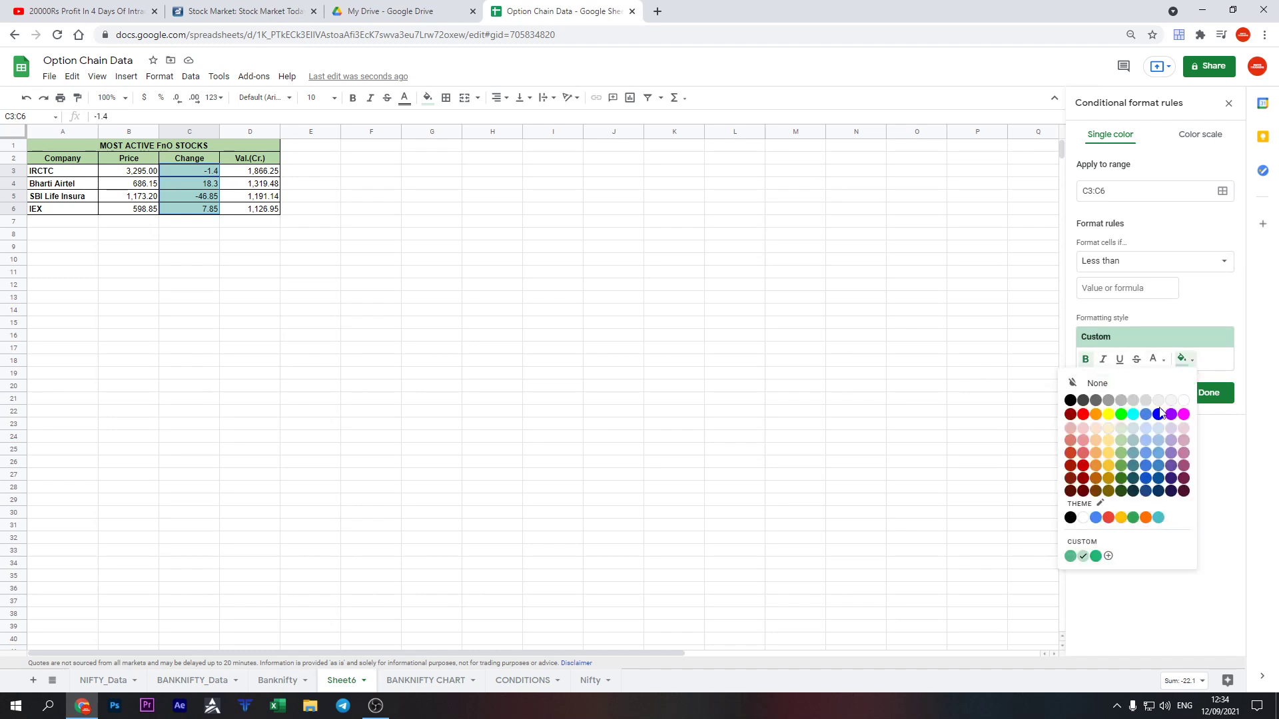
click(1083, 415)
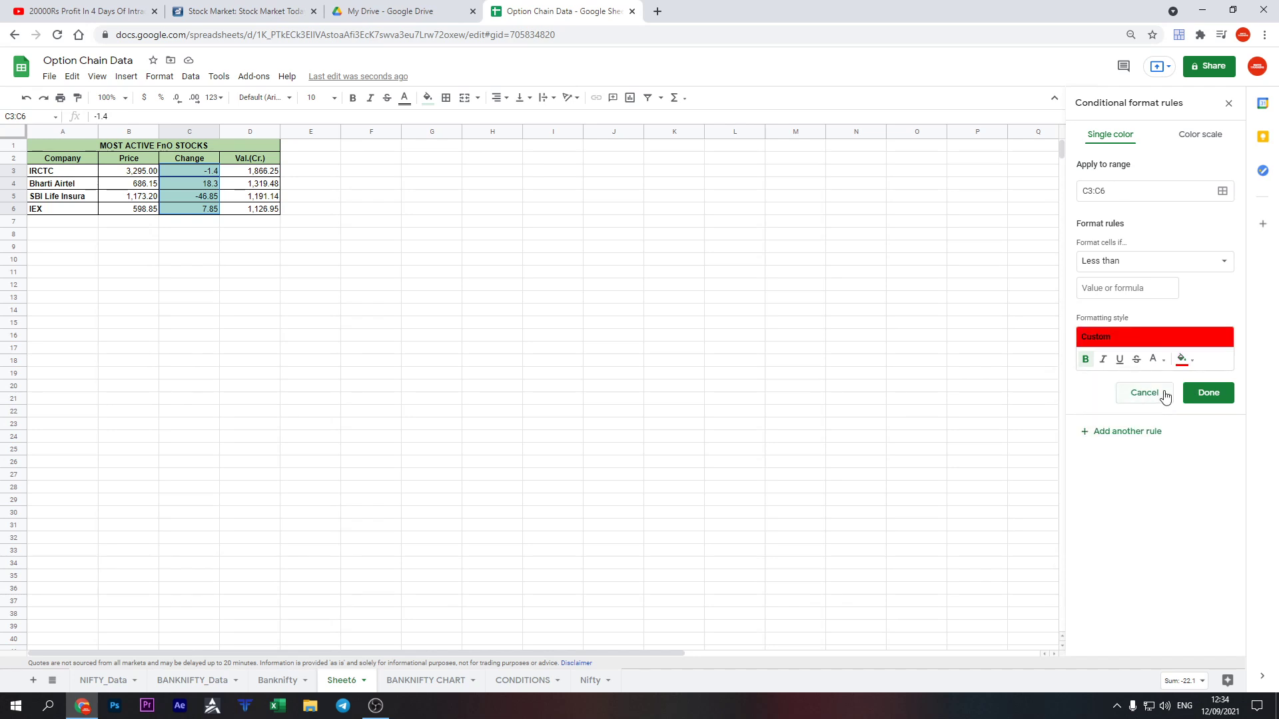
click(1155, 362)
click(1157, 401)
text(0)
click(1208, 392)
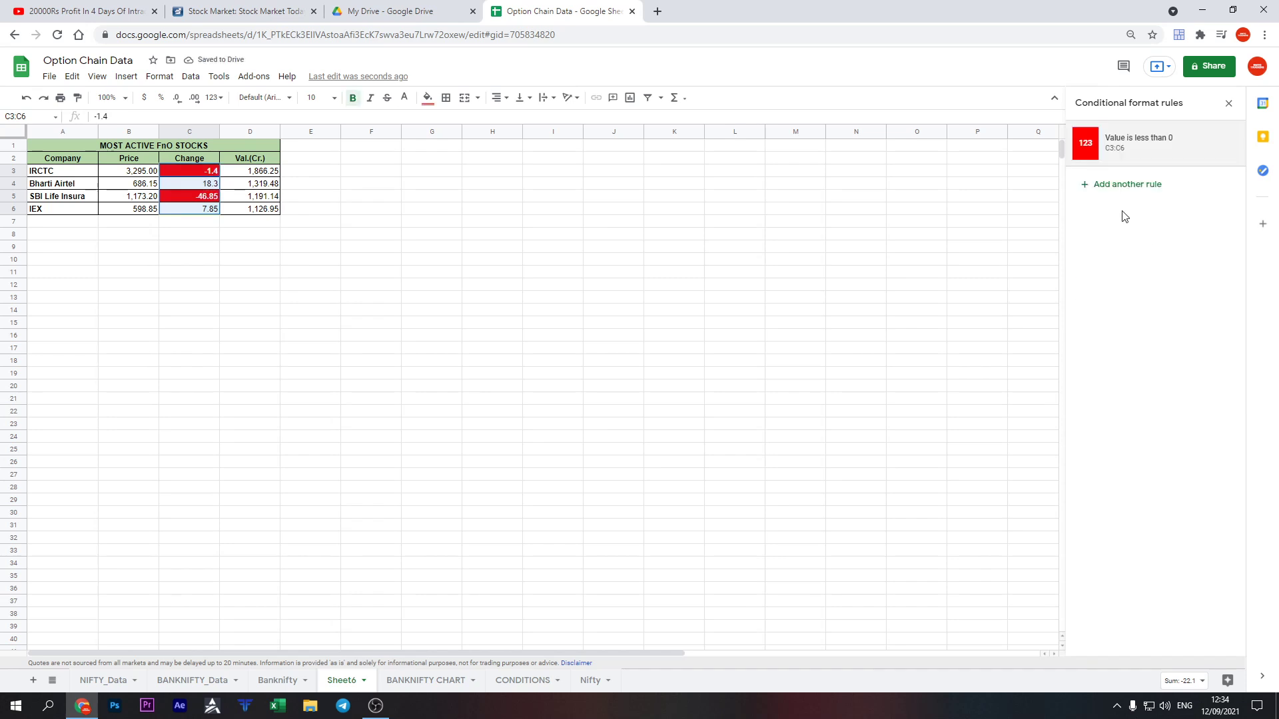
click(1112, 185)
Give the second rule bold text and a dark green fill
click(1085, 328)
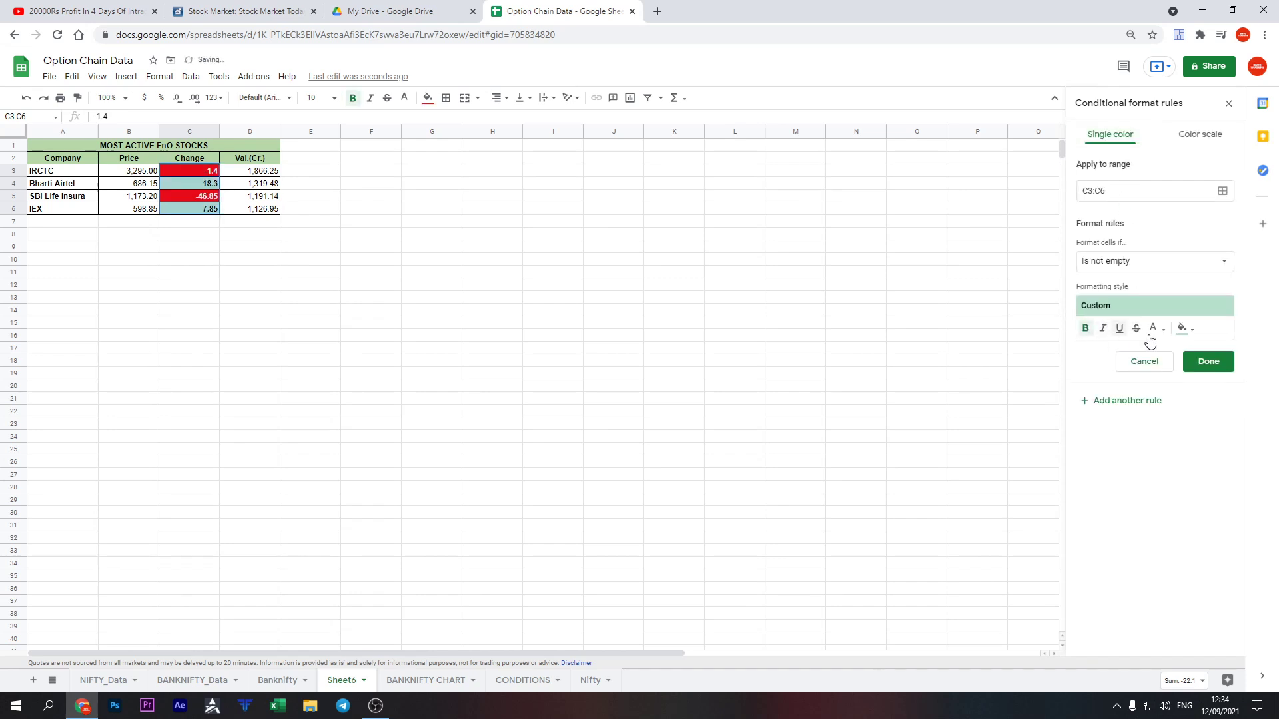
click(1183, 328)
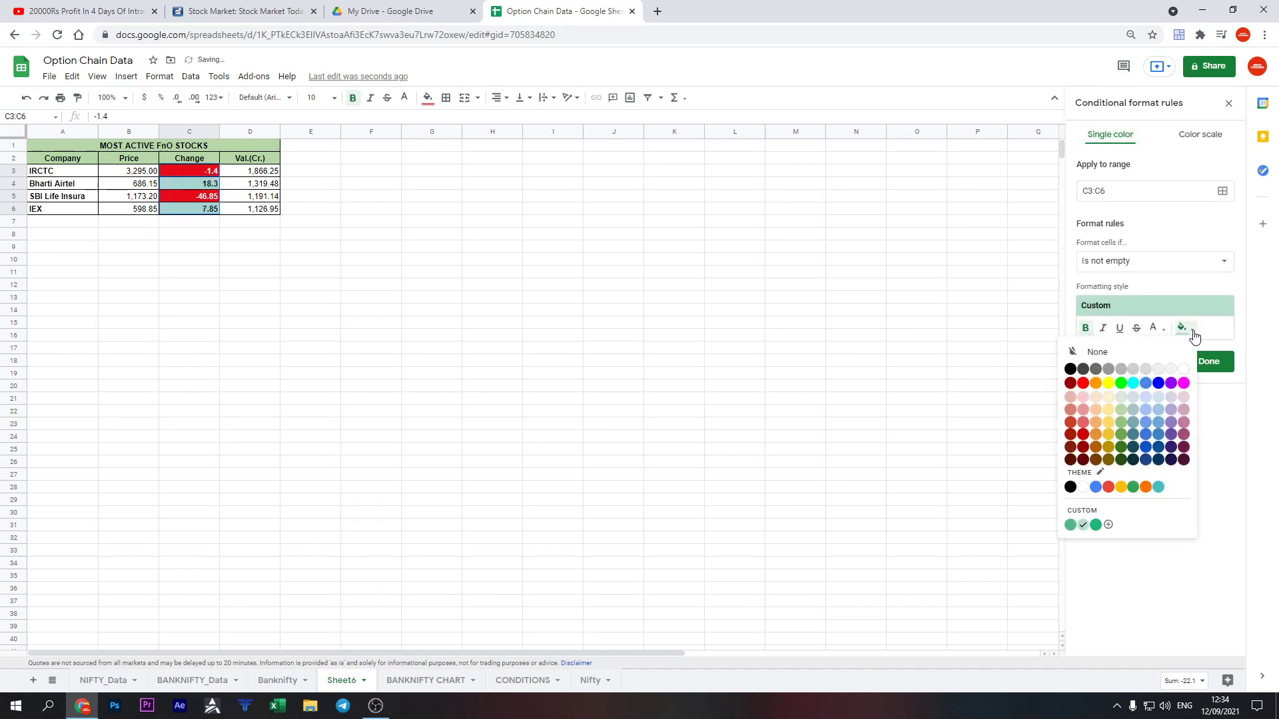
click(1120, 447)
click(1157, 327)
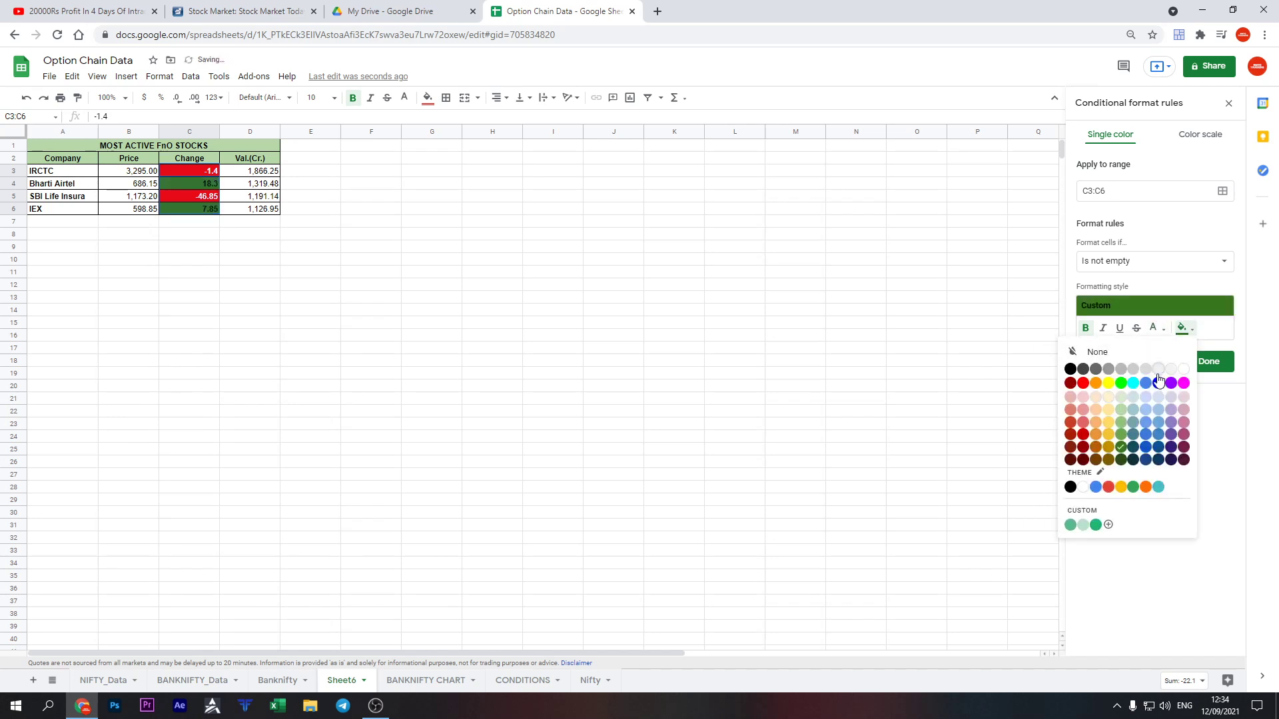
click(1169, 376)
Set the second rule's condition to greater than 0
click(1124, 261)
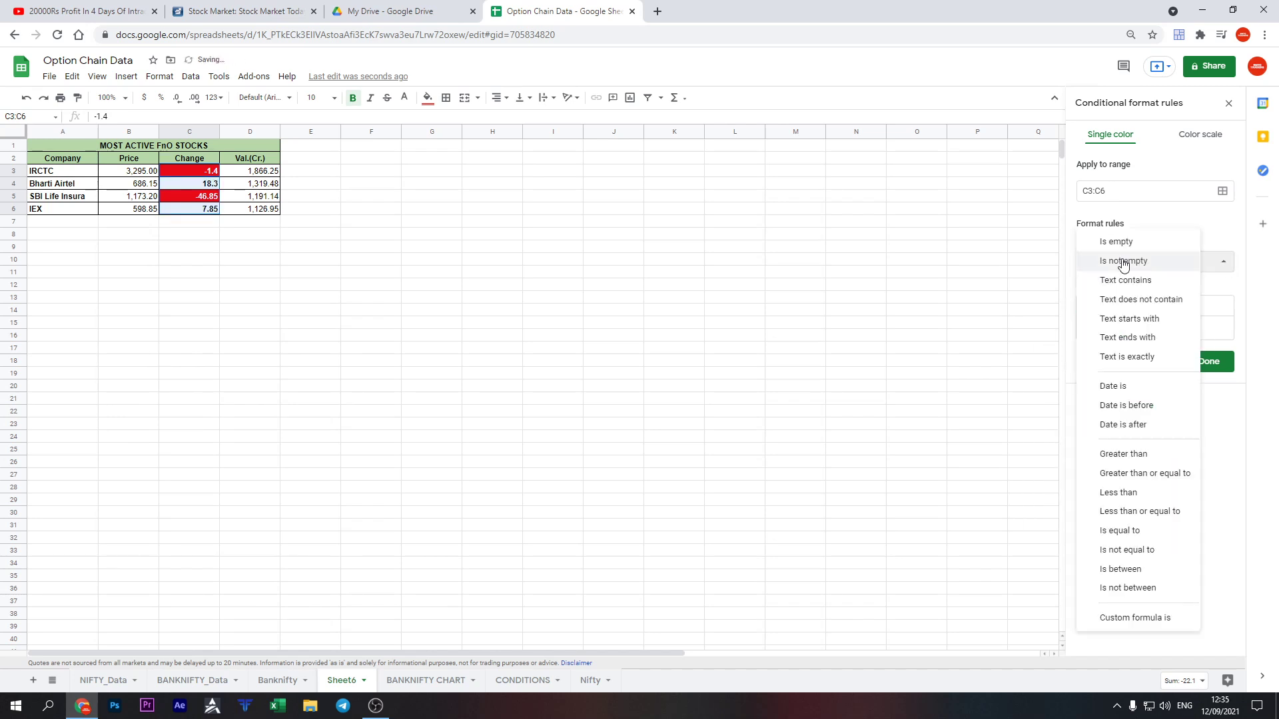
click(1137, 455)
click(1127, 288)
text(0)
click(1166, 480)
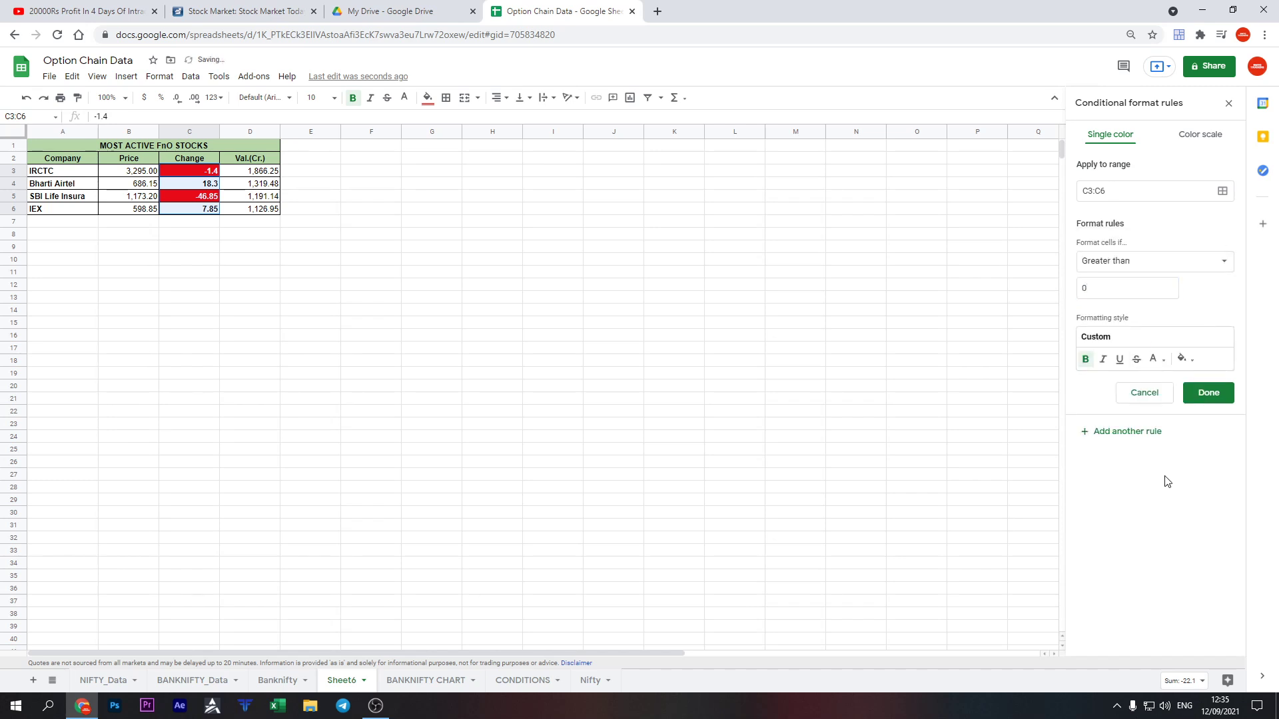
Apply dark green fill and white text to the greater-than-0 rule, save it and close the sidebar
click(1183, 359)
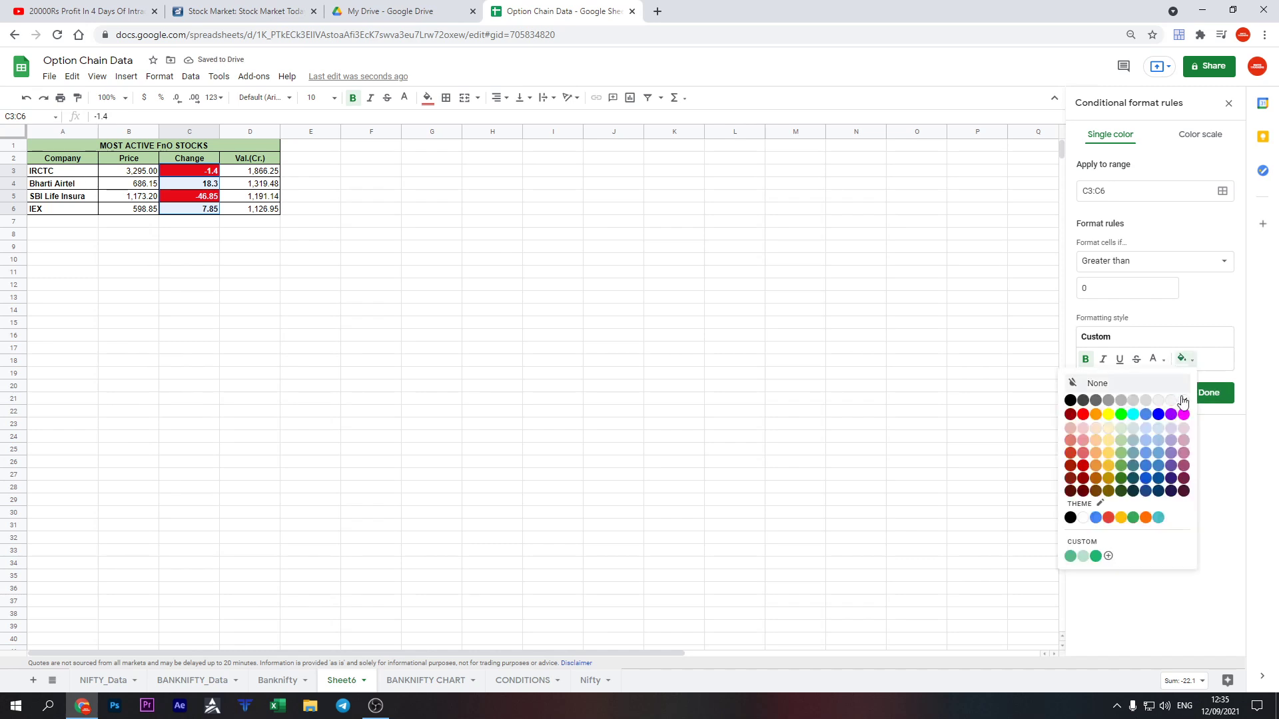
click(1122, 476)
click(1181, 358)
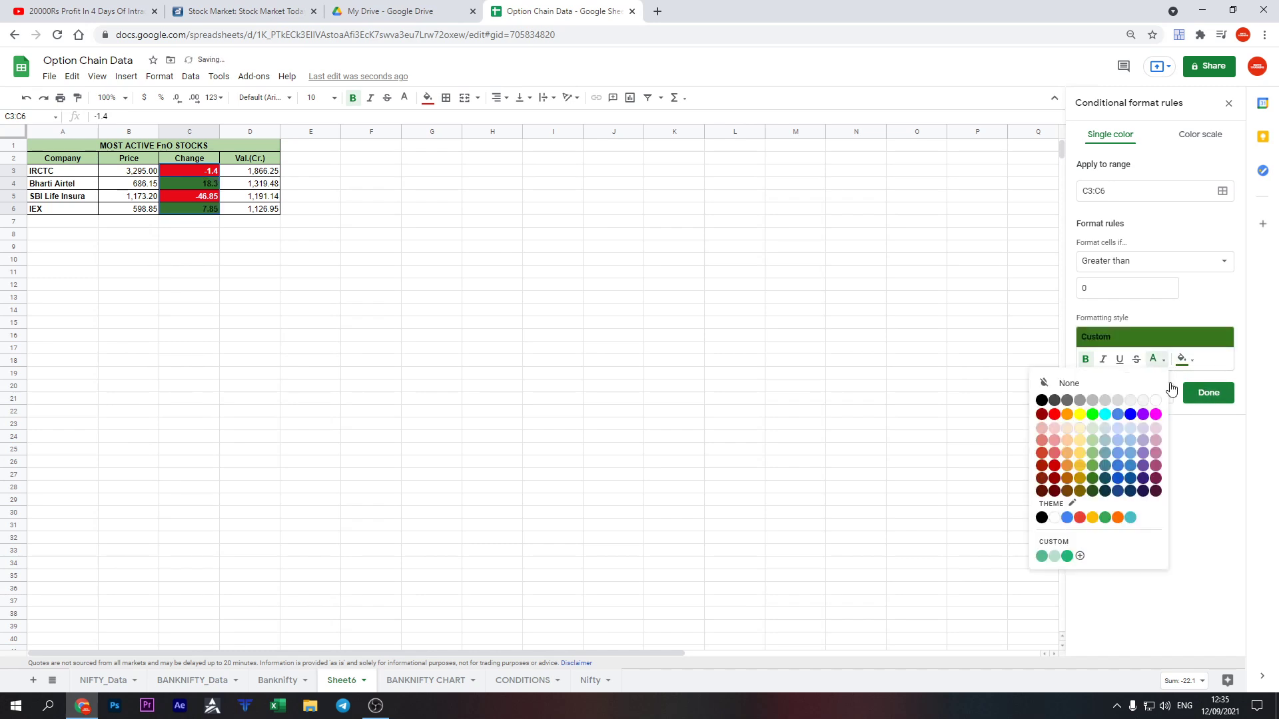
click(1204, 395)
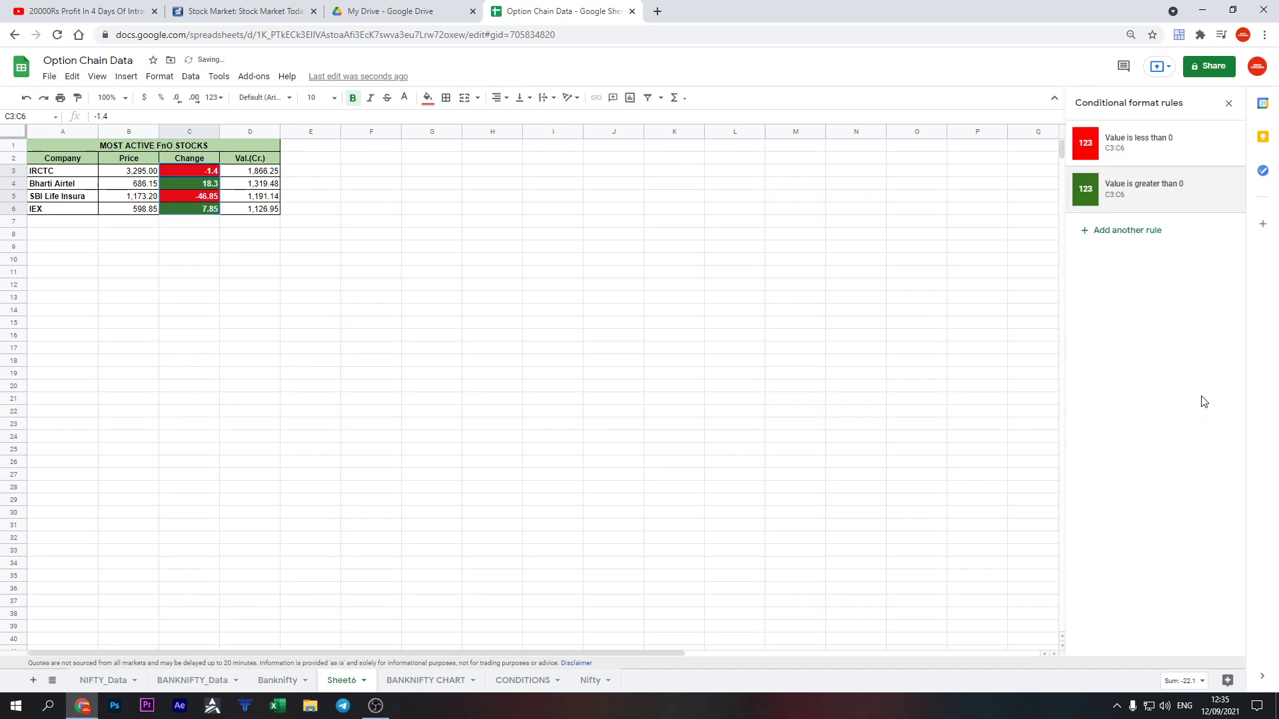
click(1228, 102)
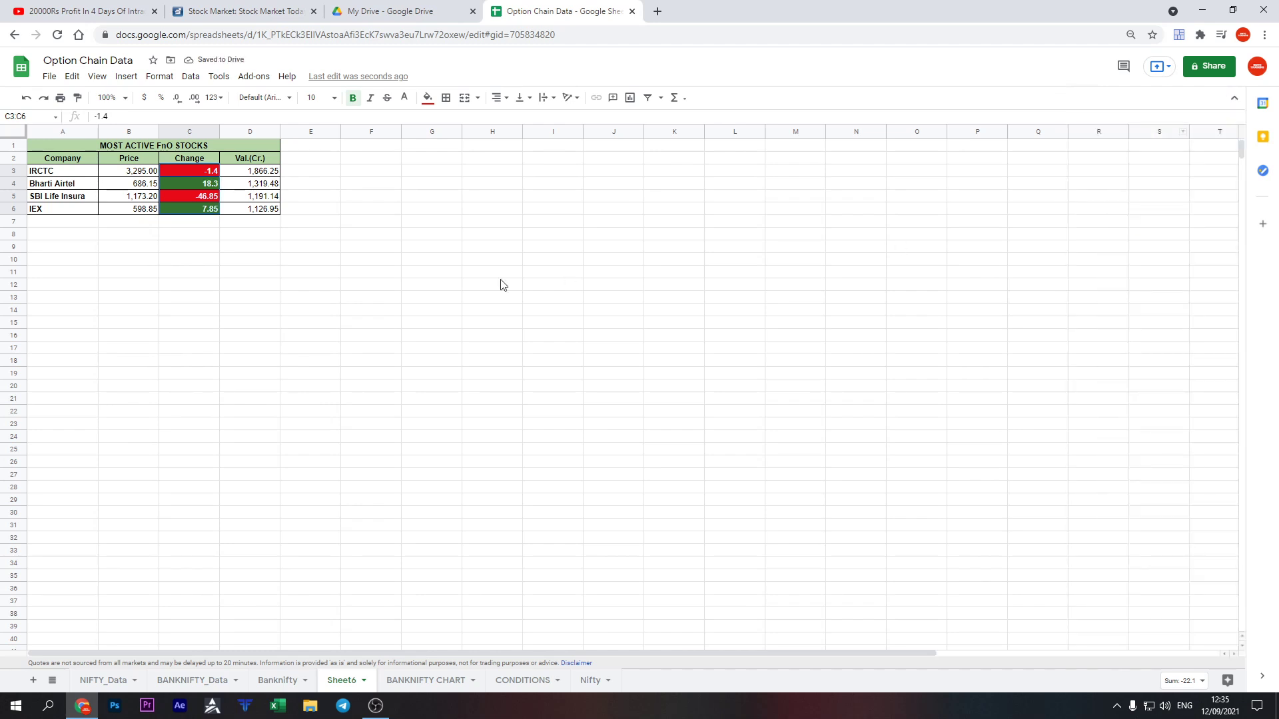
Copy the formatted table A1:D6 and paste it starting at F1
click(321, 264)
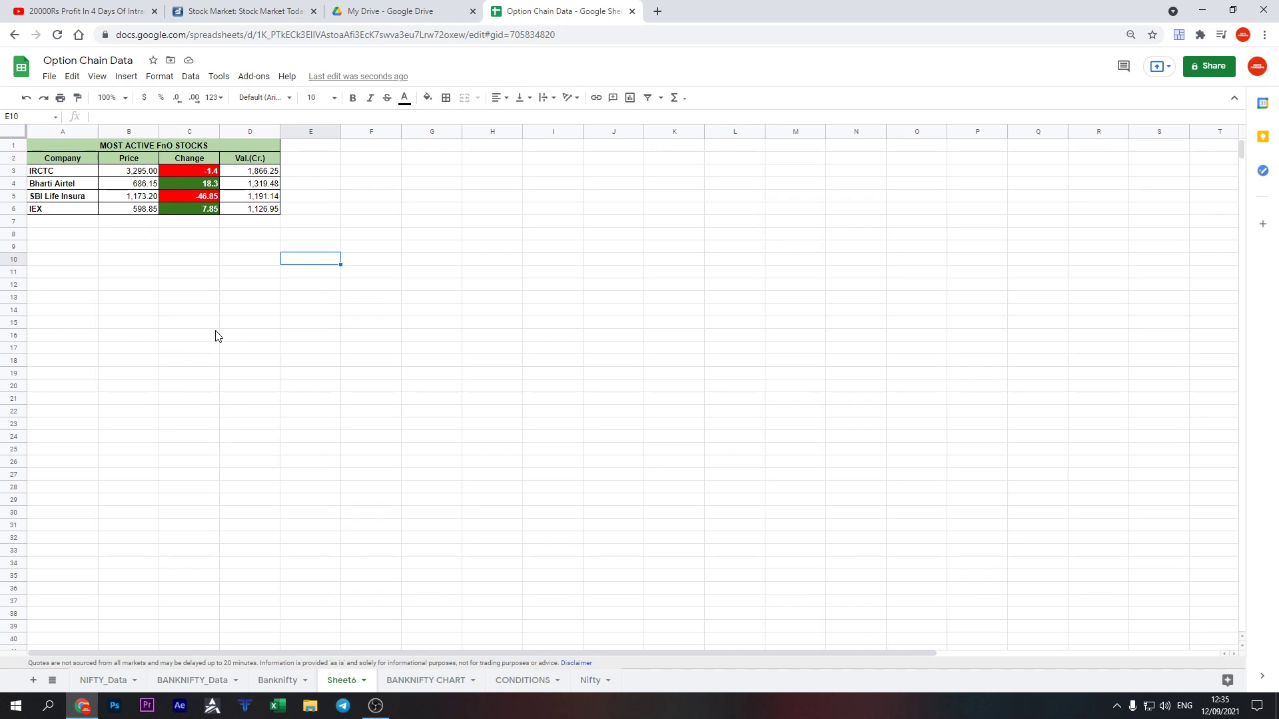
click(46, 174)
drag(79, 147, 93, 213)
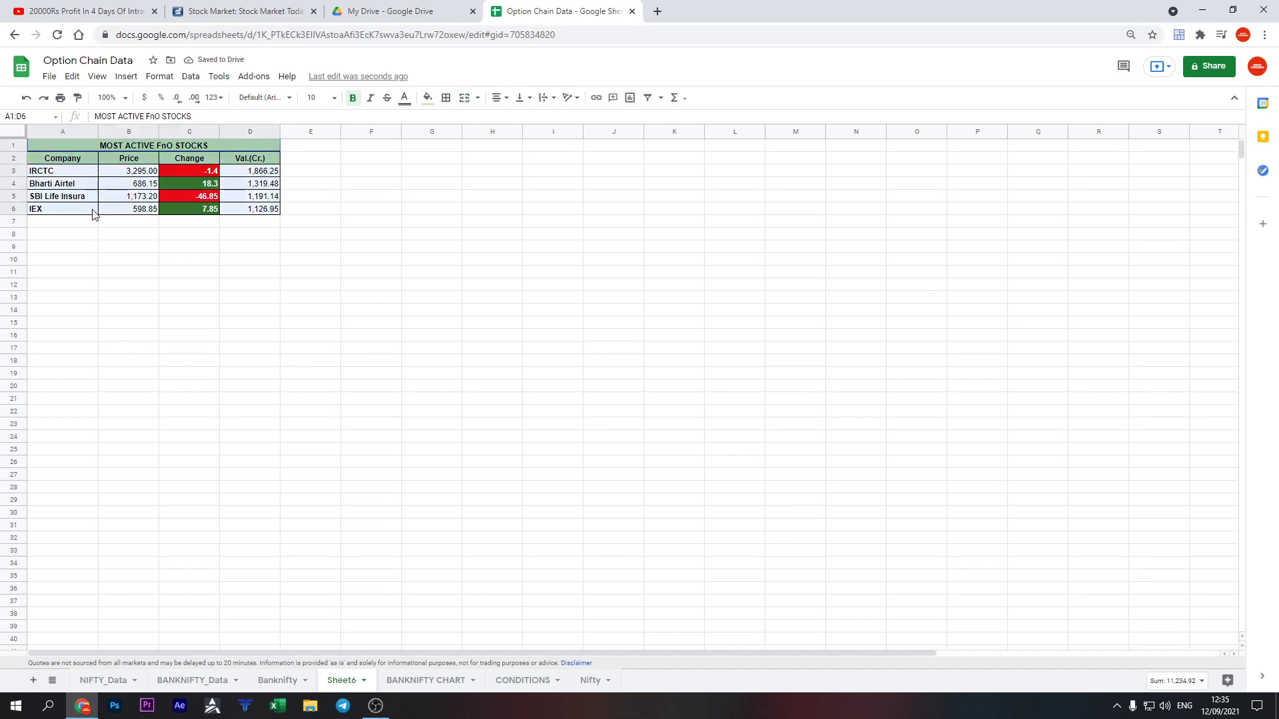
key(ctrl+c)
click(363, 145)
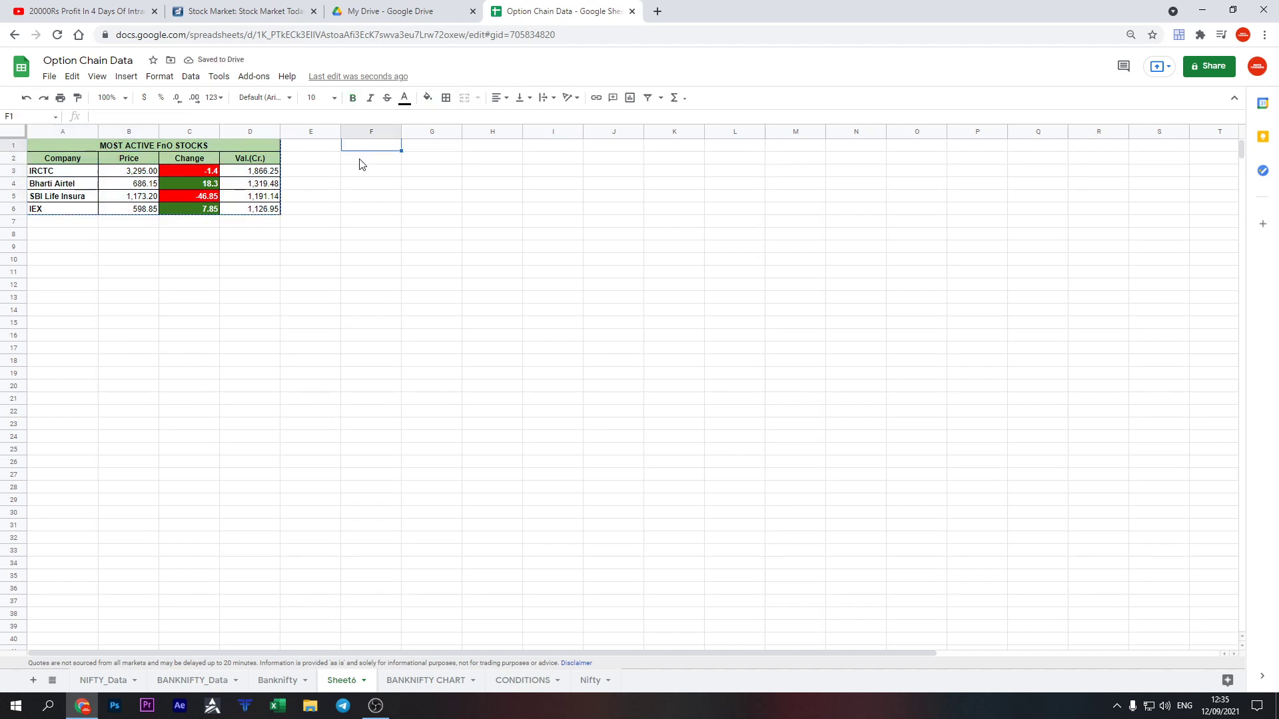
key(ctrl+v)
click(431, 271)
Edit the IMPORTHTML formula in F2 so it imports the indices table (NIFTY 50, SENSEX)
click(373, 162)
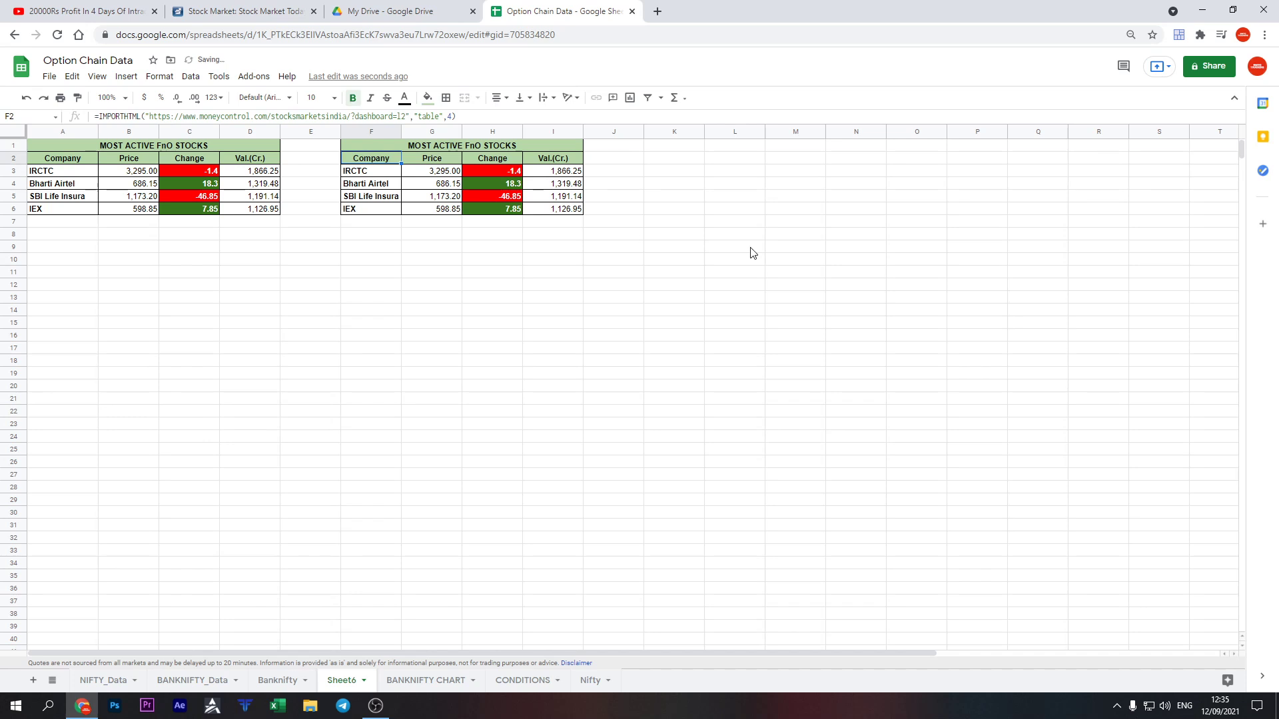
key(F2)
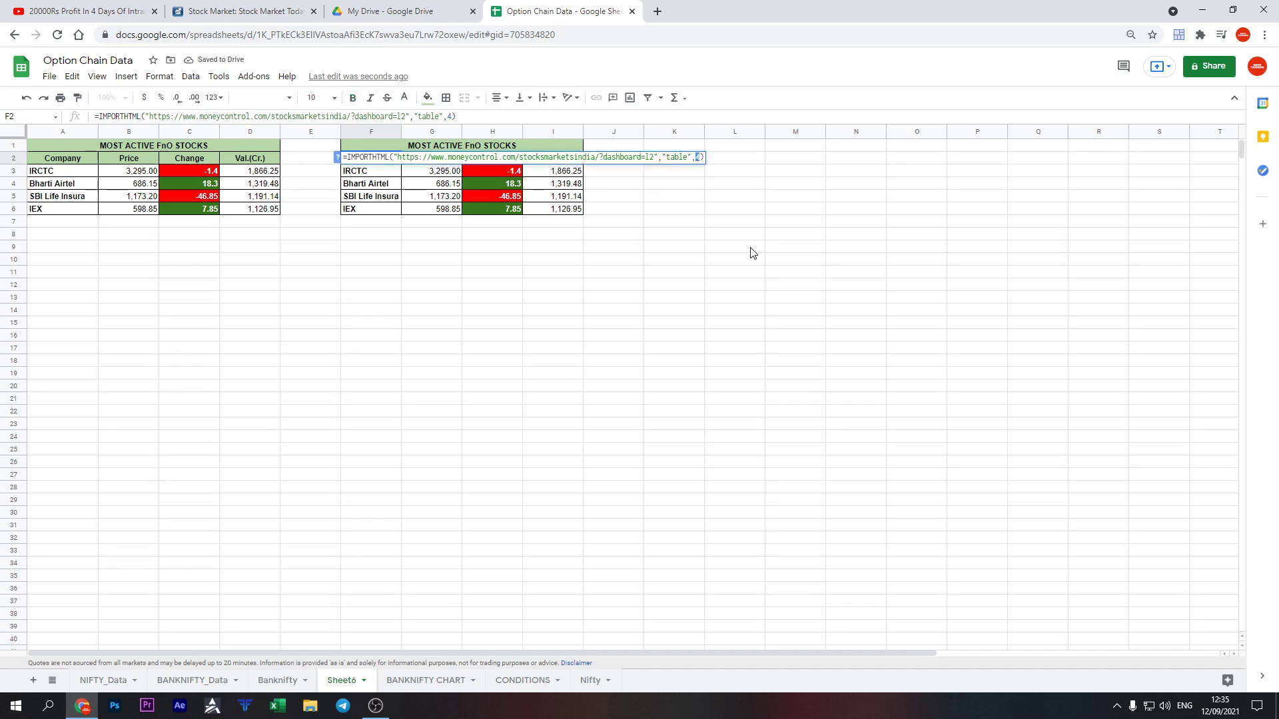
text(2)
key(Return)
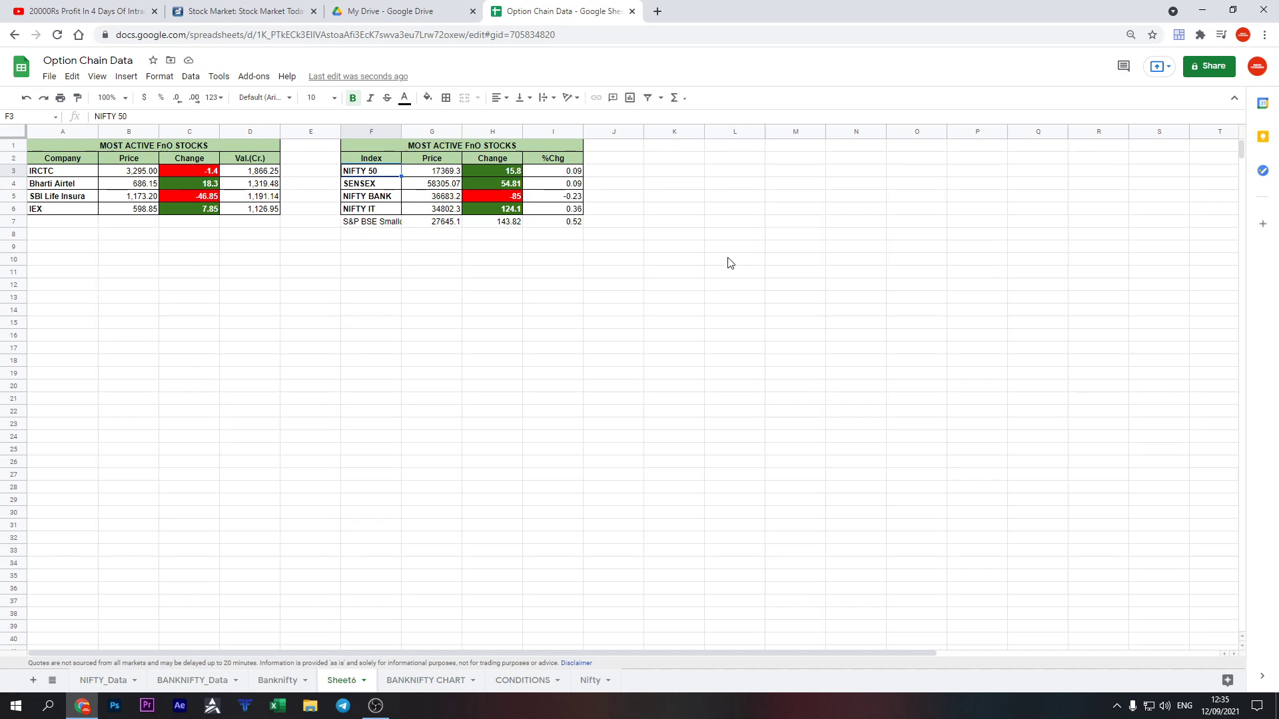
Widen column F and give the S&P BSE Smallcap row borders and a bold name
mouse_move(385, 131)
drag(400, 131, 453, 131)
drag(377, 223, 633, 225)
key(ctrl+b)
key(ctrl+b)
click(445, 98)
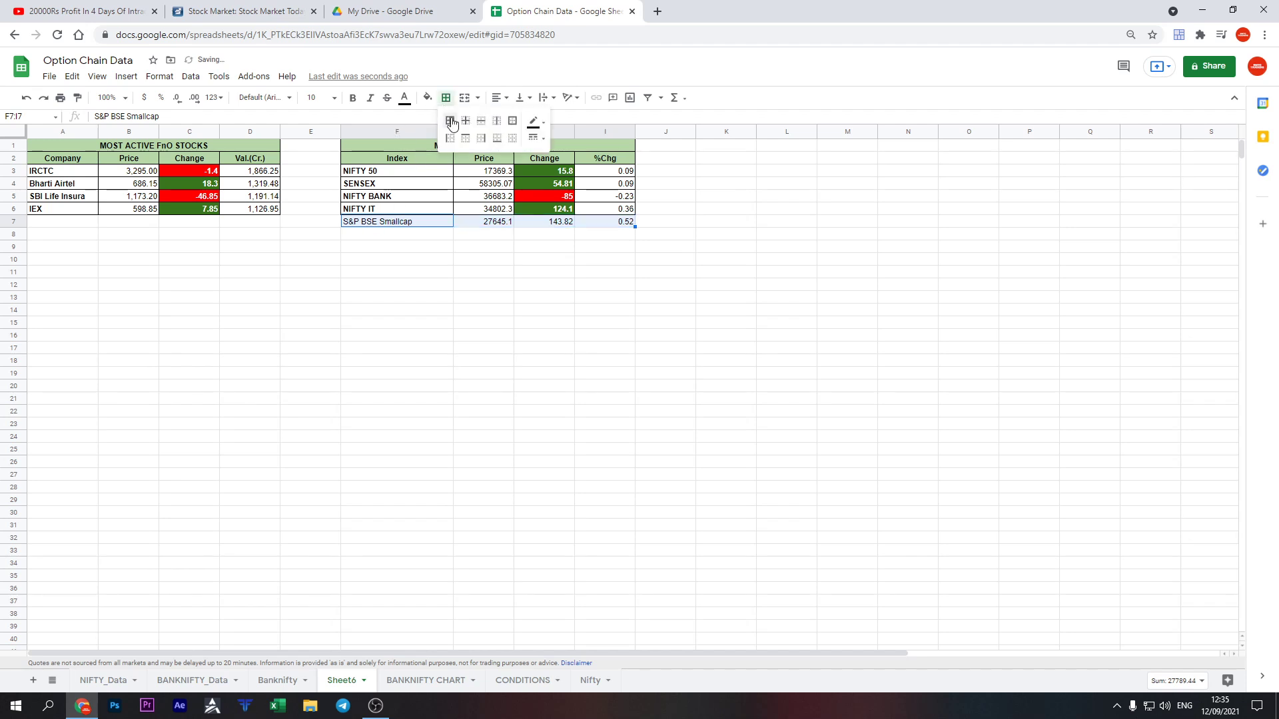
click(451, 120)
click(466, 297)
click(370, 223)
key(ctrl+b)
click(476, 285)
Paint H6's formatting onto H7, then H3:H7's green/red colouring onto the %Chg values I3:I7
click(568, 213)
click(78, 97)
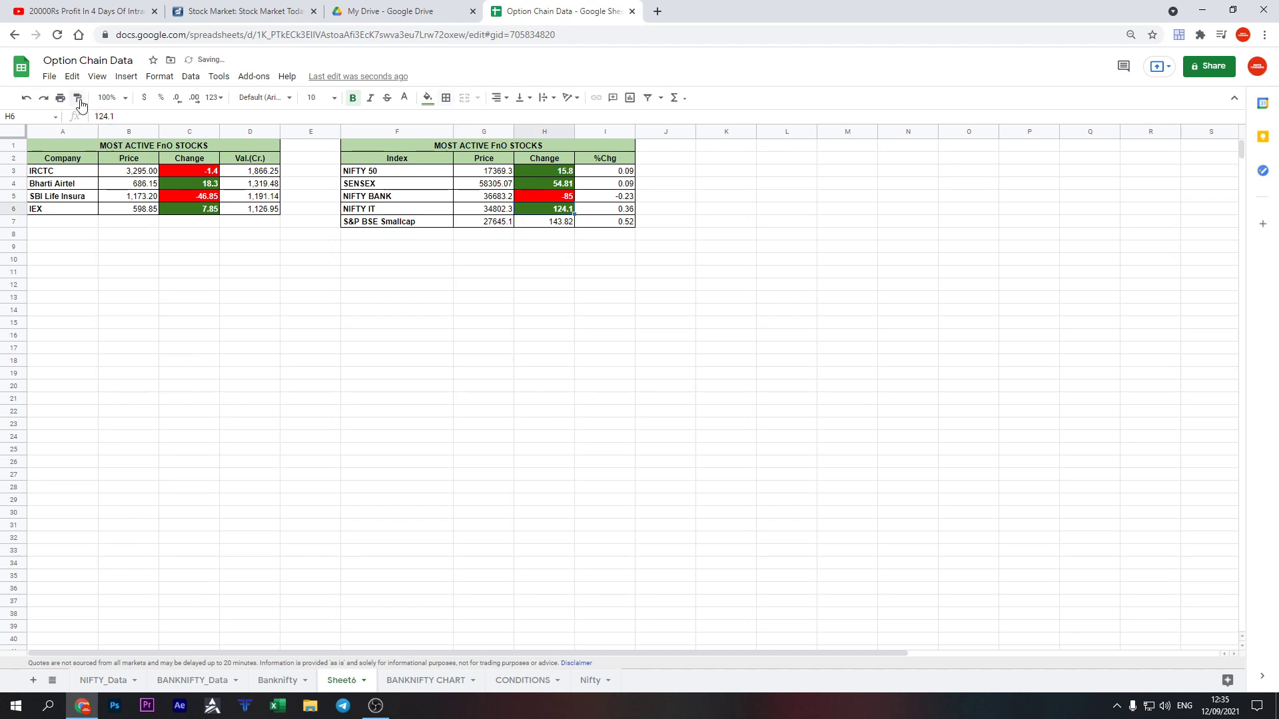
click(558, 223)
click(699, 321)
click(550, 171)
shift+click(550, 223)
click(78, 97)
drag(619, 174, 620, 223)
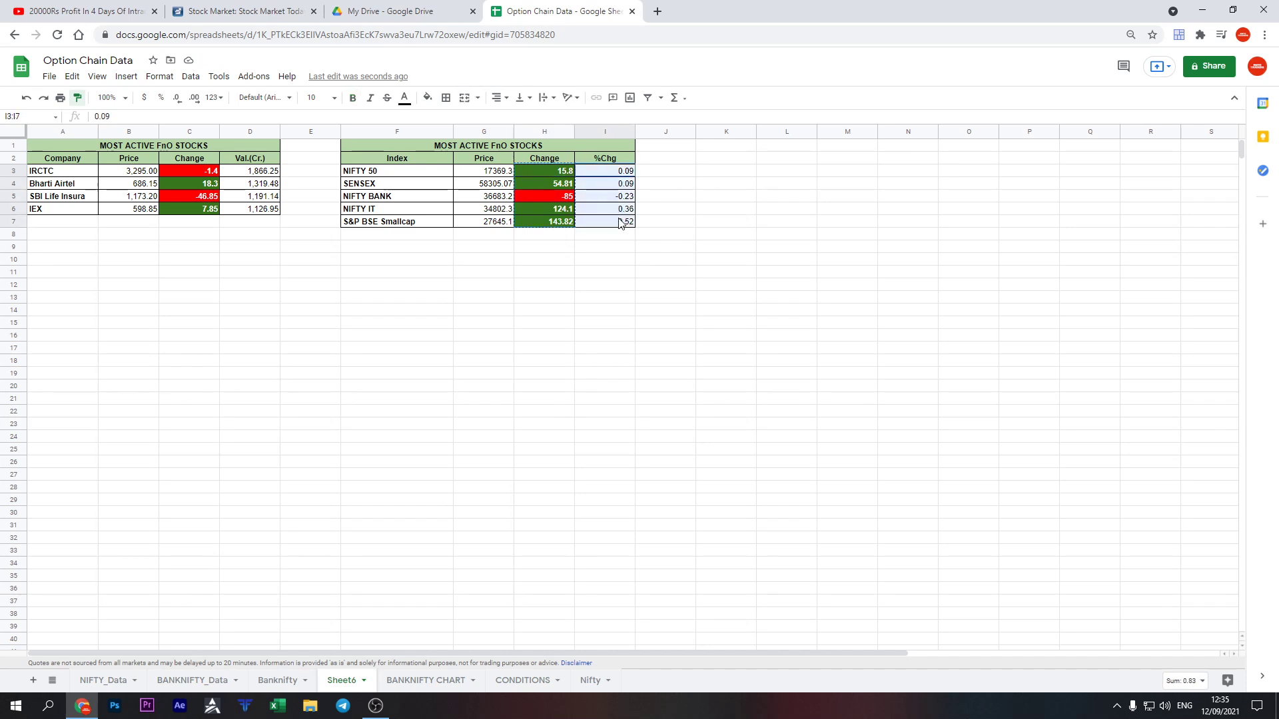
click(814, 285)
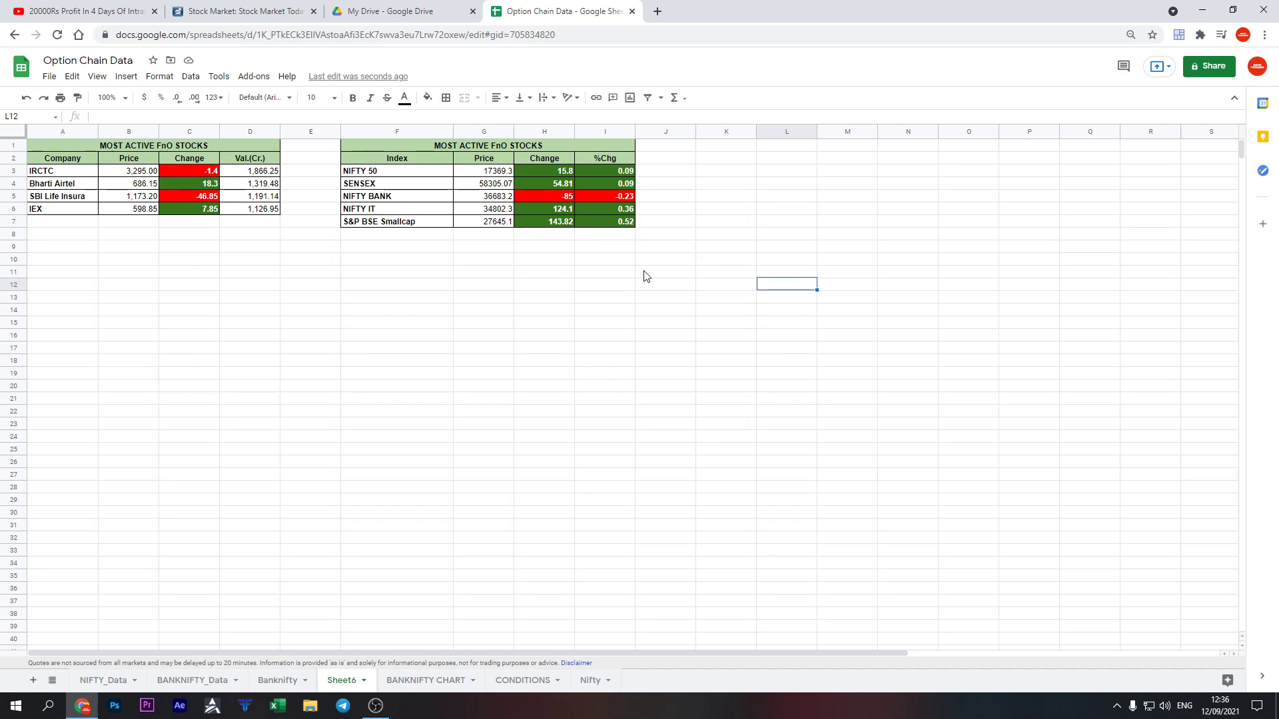
Copy the FnO stocks table to A10 and check its IMPORTHTML formula in A11
click(59, 146)
shift+click(247, 210)
key(ctrl+c)
click(63, 261)
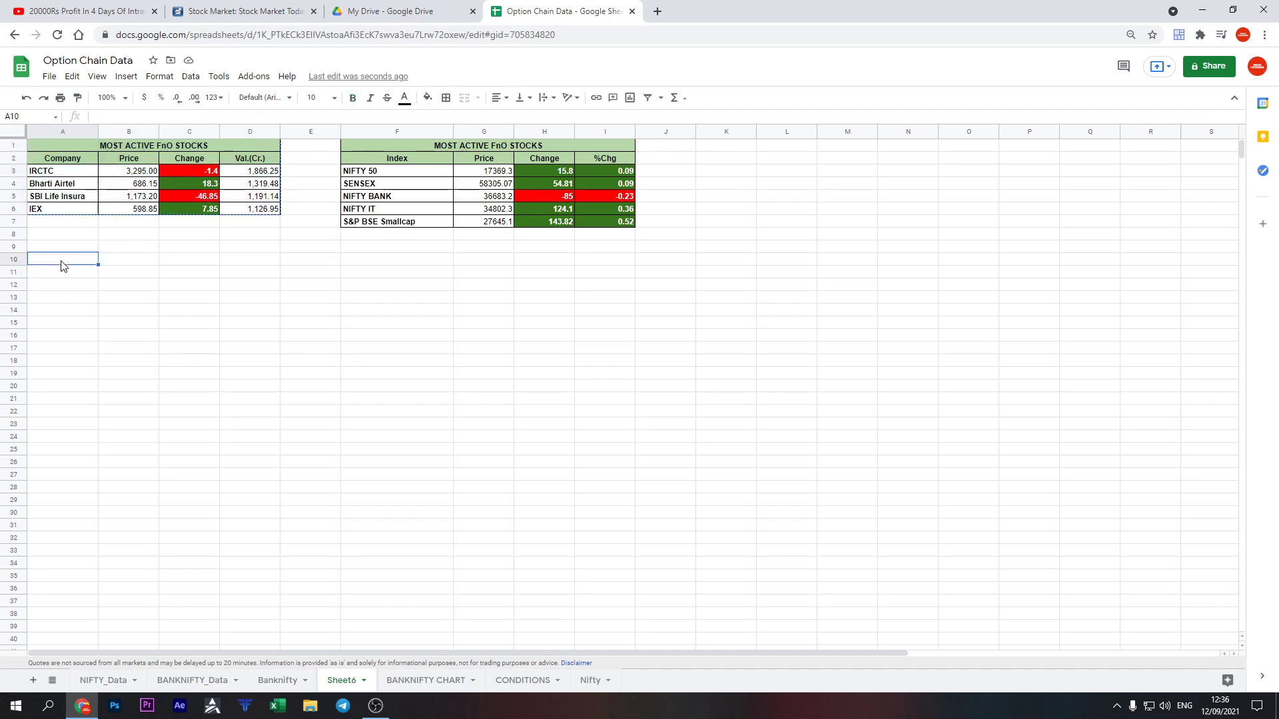
key(ctrl+v)
click(59, 273)
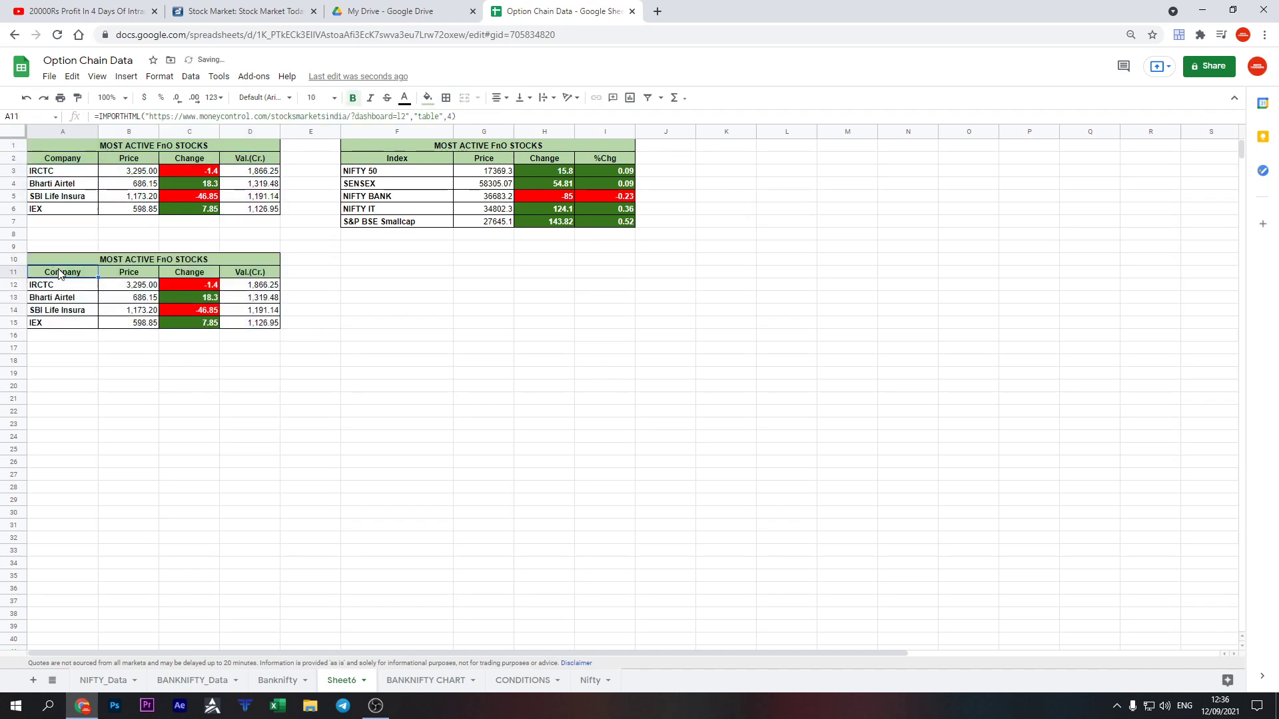
click(448, 116)
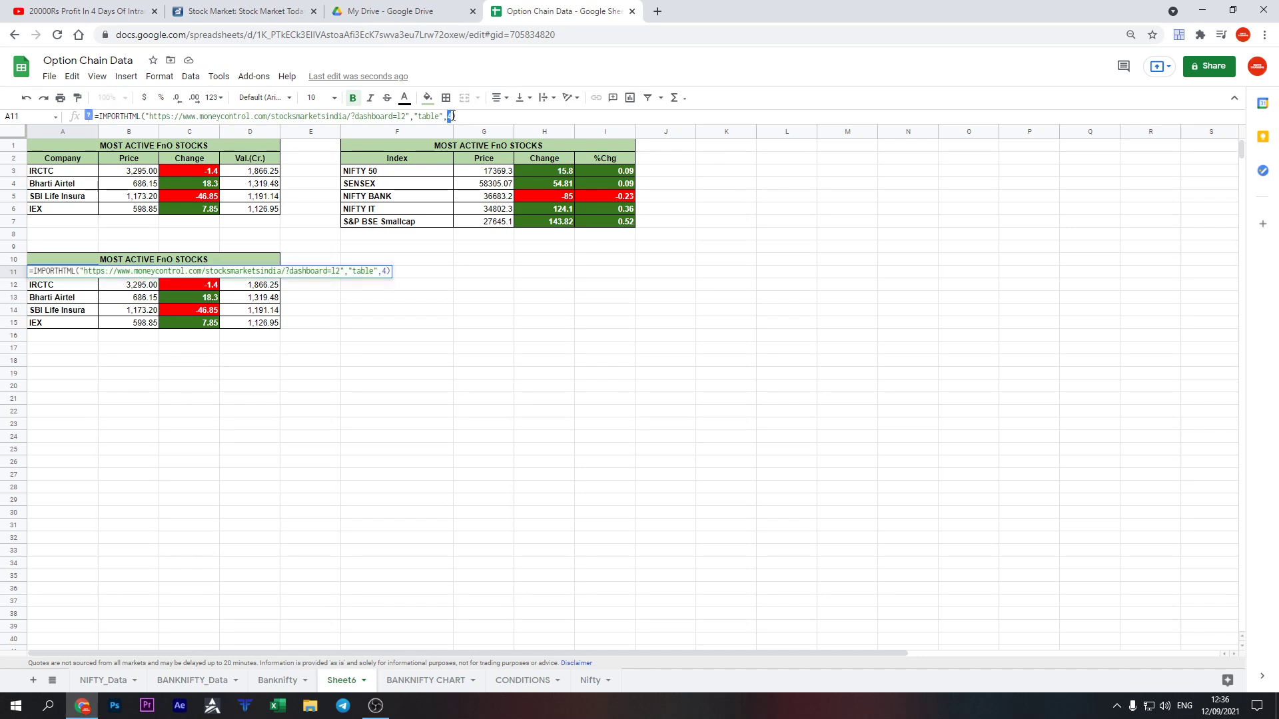
key(Escape)
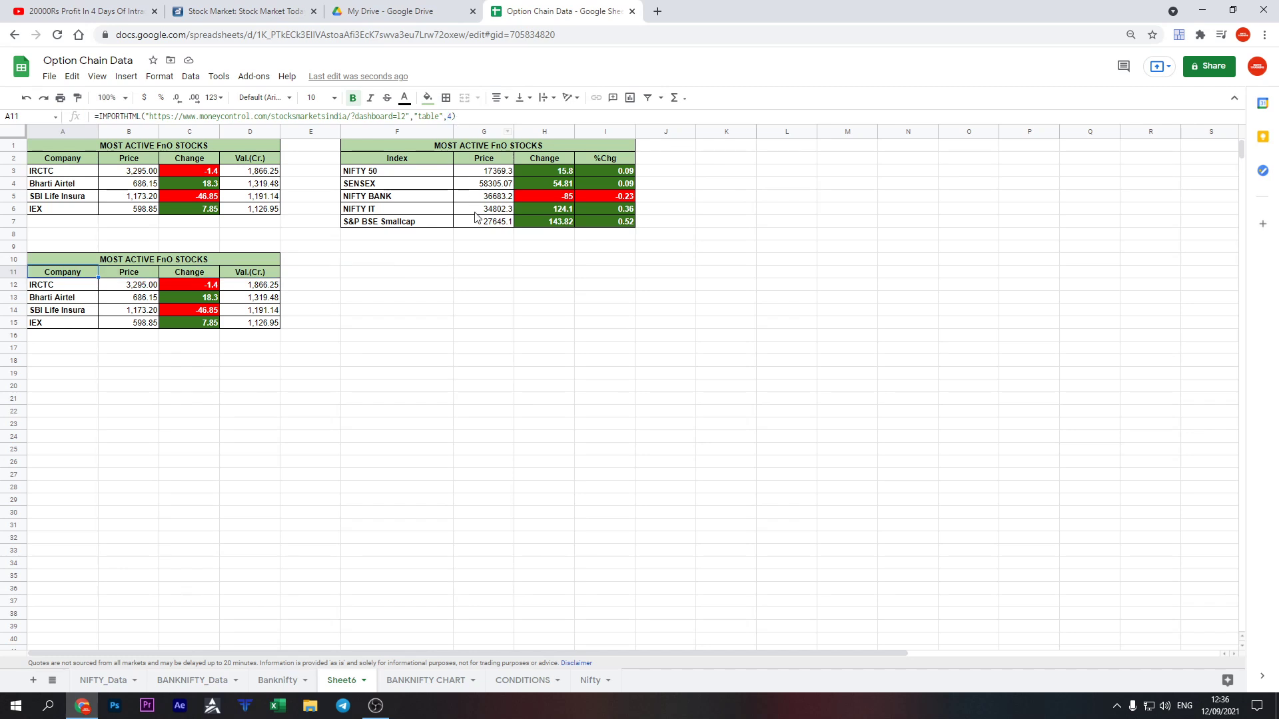
Retitle the index table INDIAN INDICES
drag(398, 148, 618, 224)
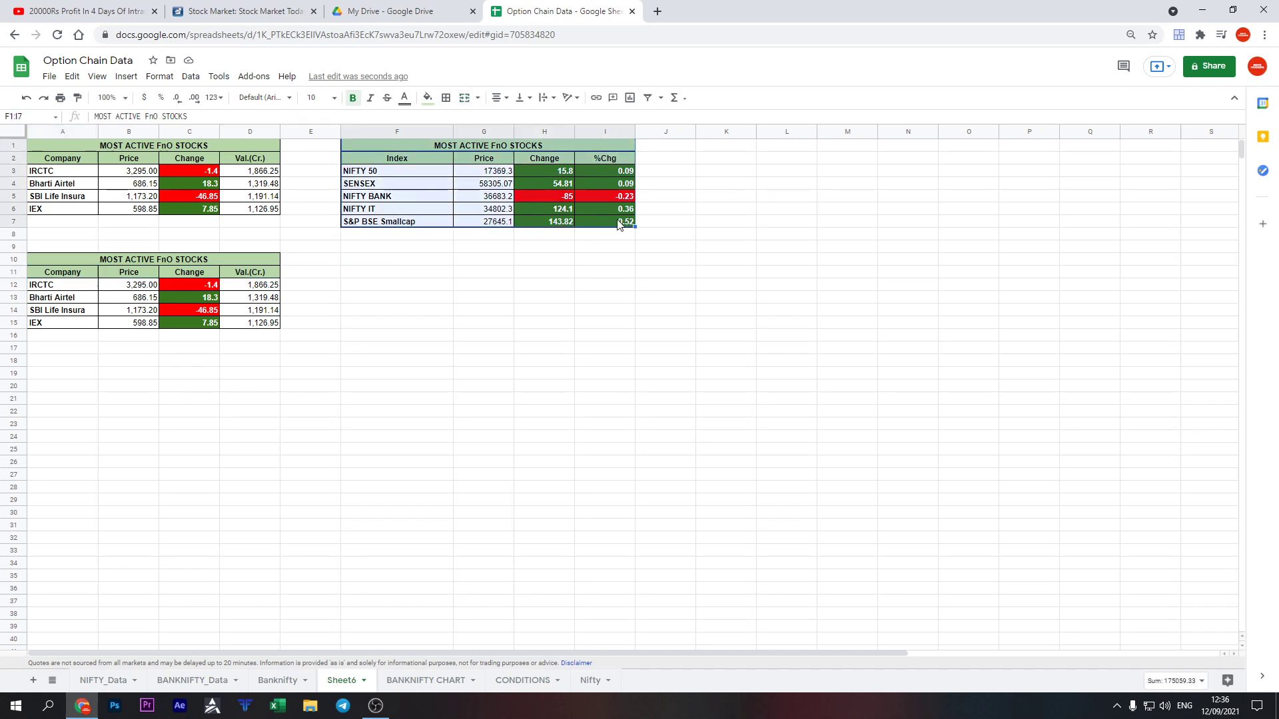
key(ctrl+shift+Up)
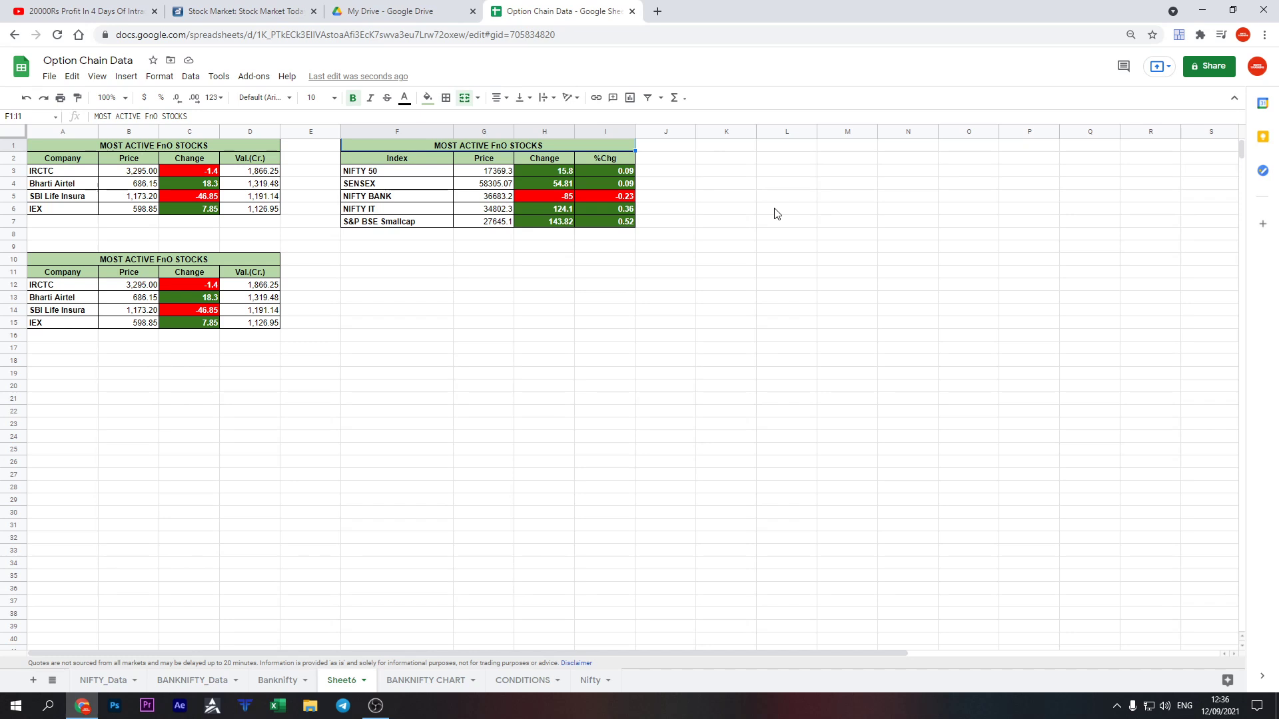
text(INDIAN INDICES)
key(Return)
key(Up)
Copy the INDIAN INDICES table and move toward column K to paste it
key(shift+Down)
key(shift+Down)
key(shift+Down)
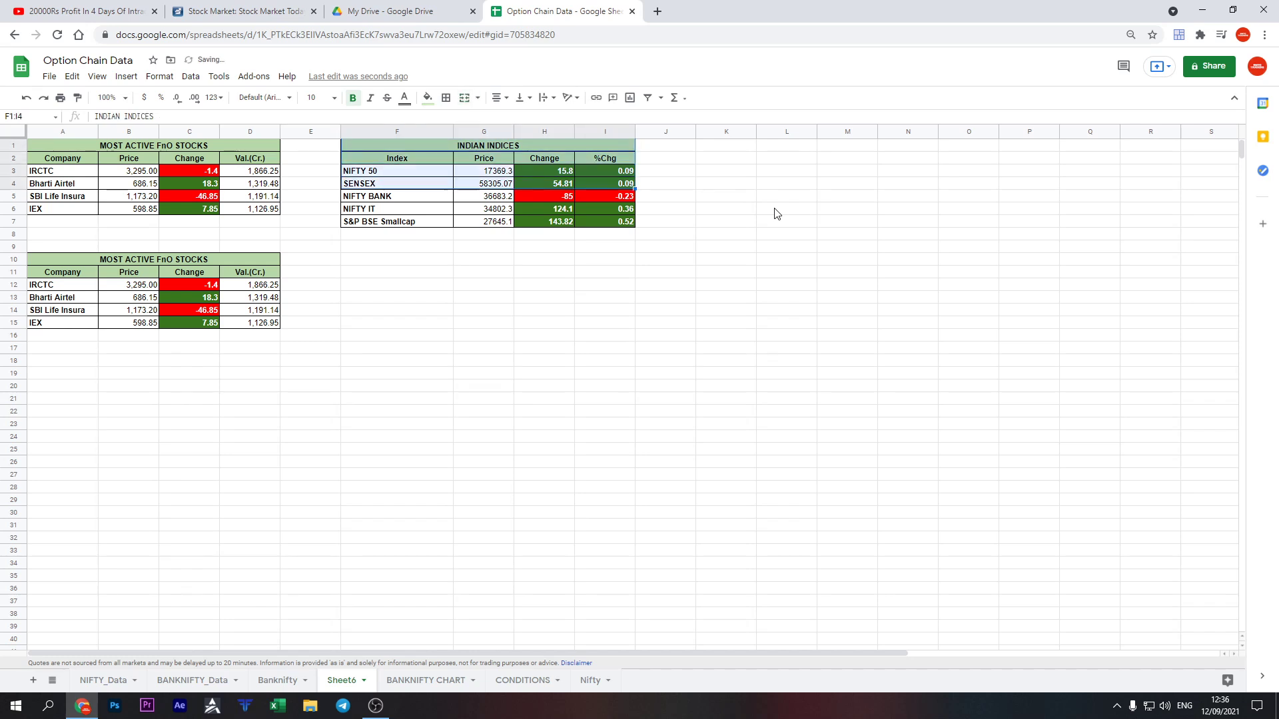
key(shift+Down)
key(shift+Down)
key(shift+Down)
key(ctrl+c)
key(Right)
key(Down)
key(Right)
key(Up)
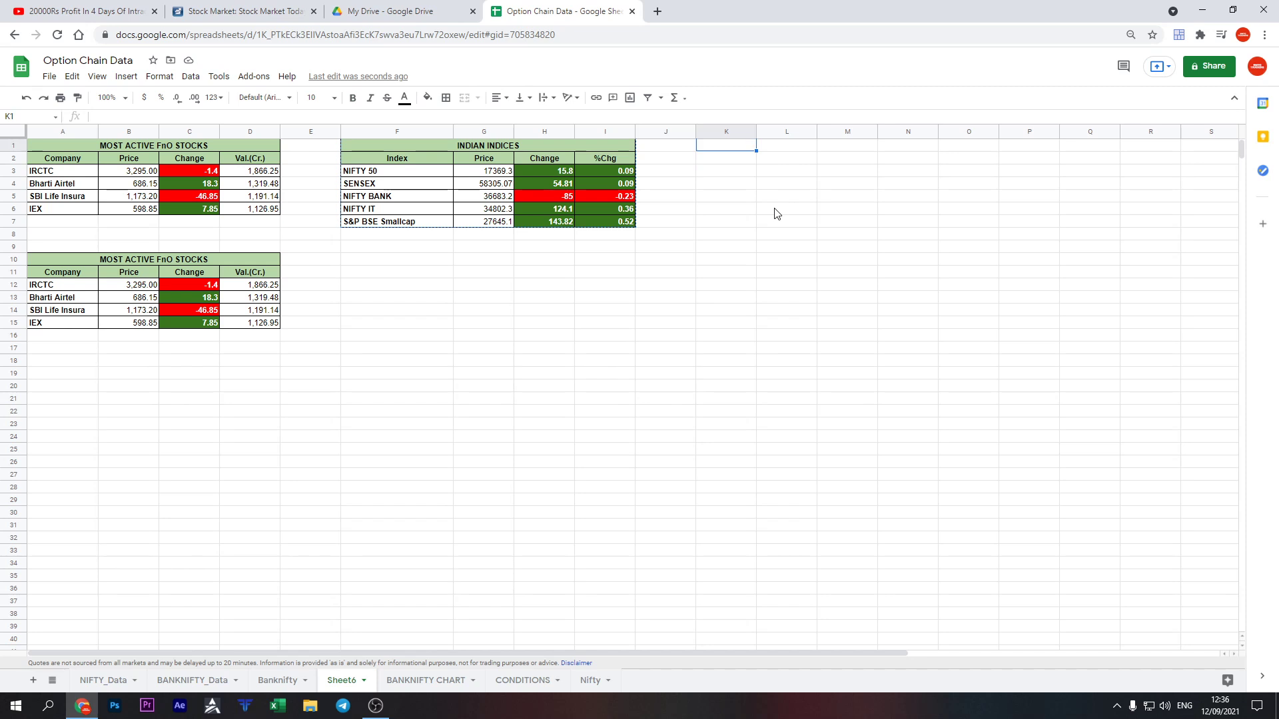
Paste the copied table into K1 and retitle it GLOBAL INDICIES
key(ctrl+v)
key(Right)
key(Left)
text(GLOBAL INDICIES)
key(Return)
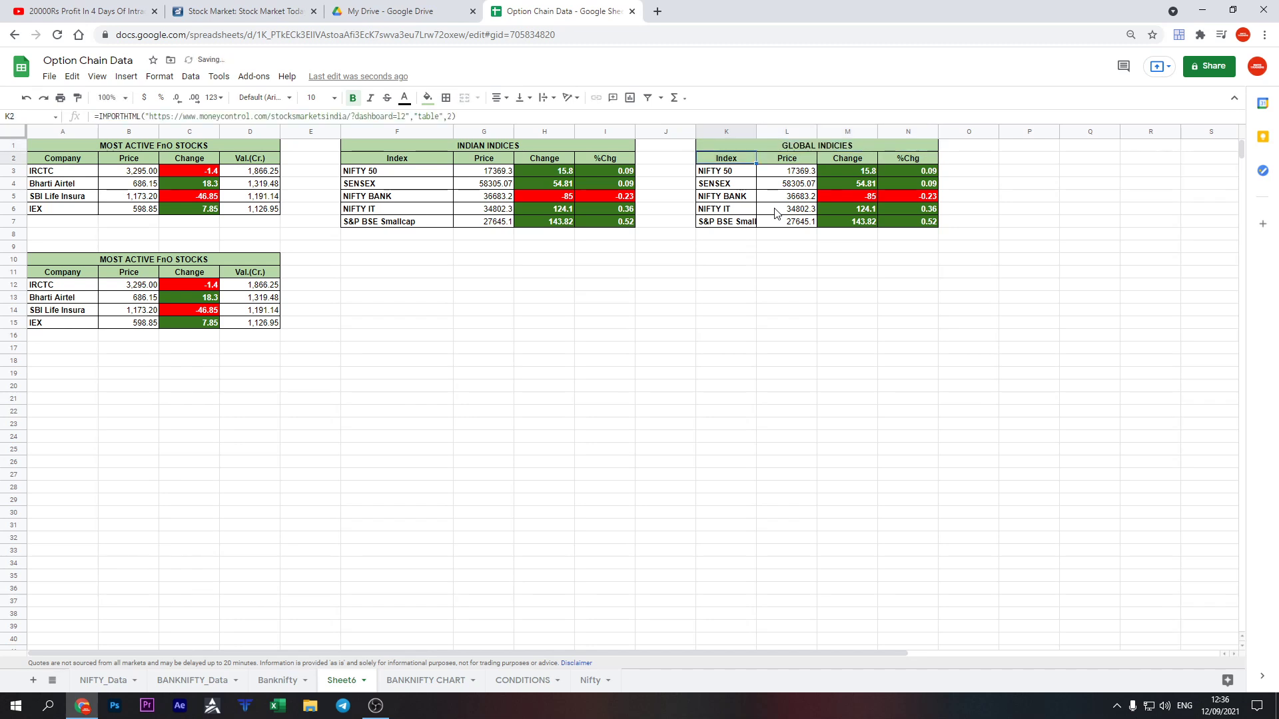
Change K2's IMPORTHTML table number to load the indices and widen column K to fit SGX Nifty
key(Return)
key(shift+Left)
key(Return)
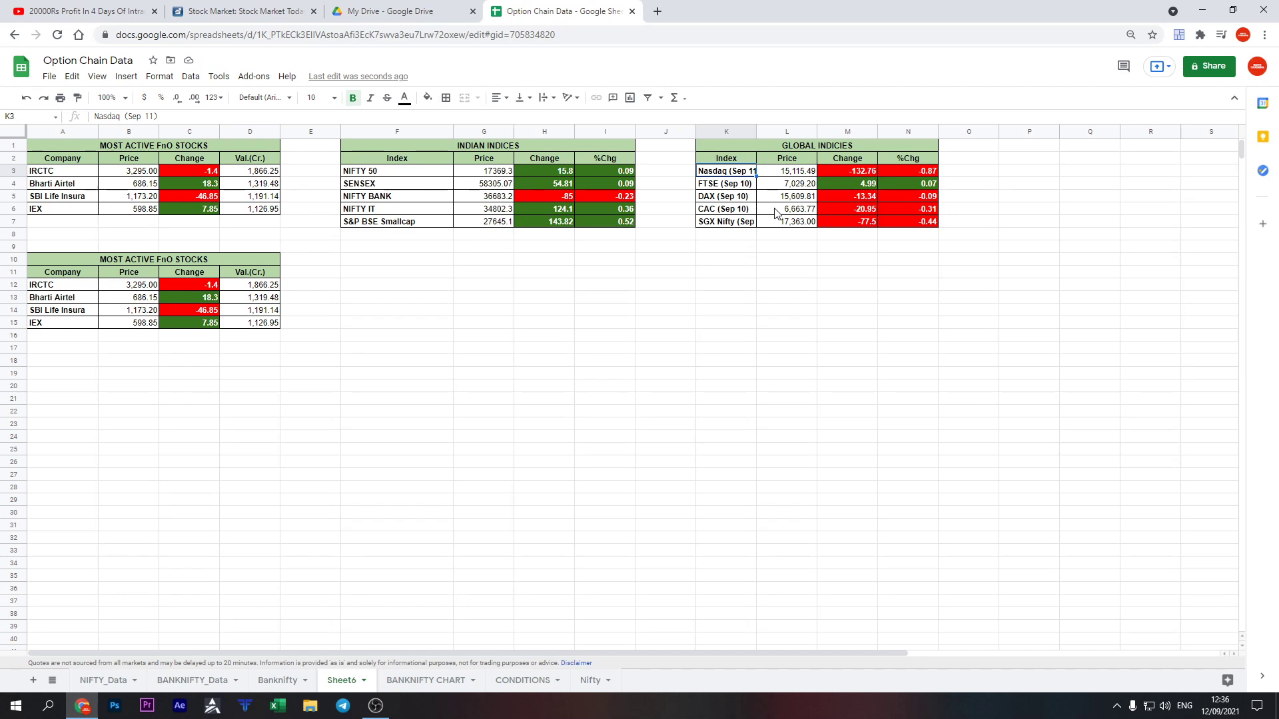
key(ctrl+Down)
drag(757, 127, 772, 127)
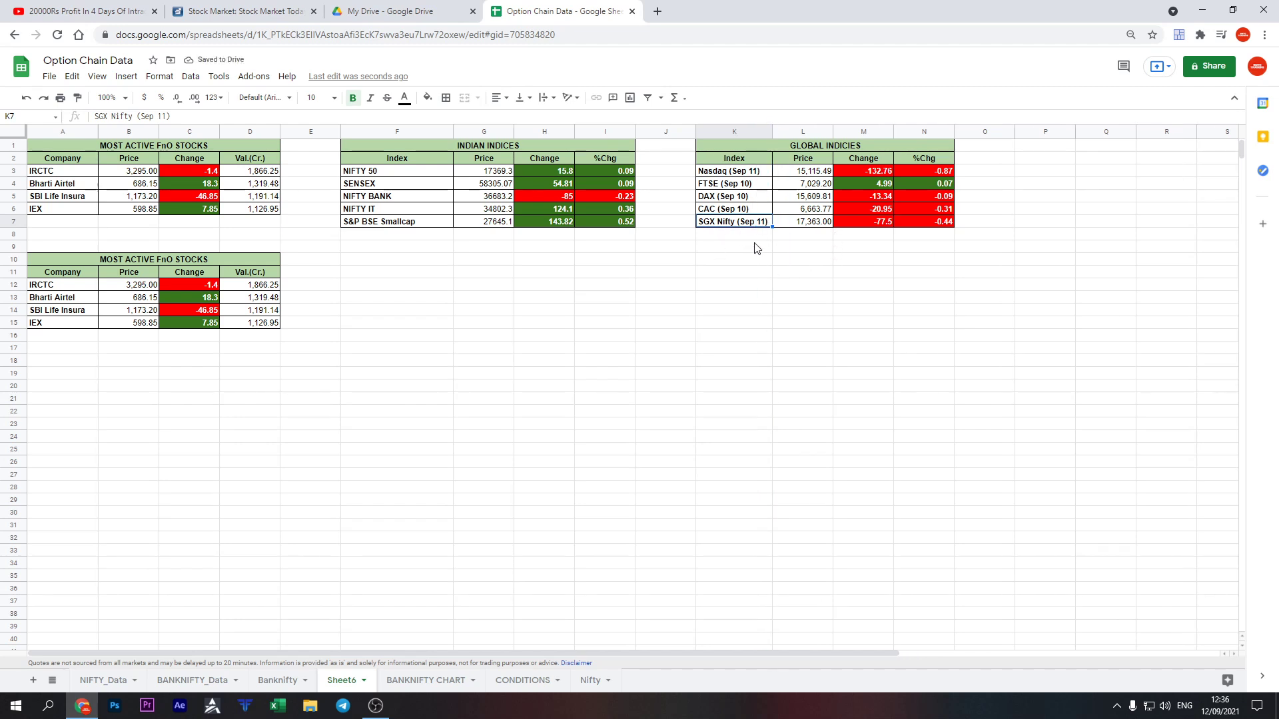
Narrow spacer columns E and J and turn off the sheet's gridlines from the View menu
drag(695, 129, 645, 128)
drag(278, 132, 287, 133)
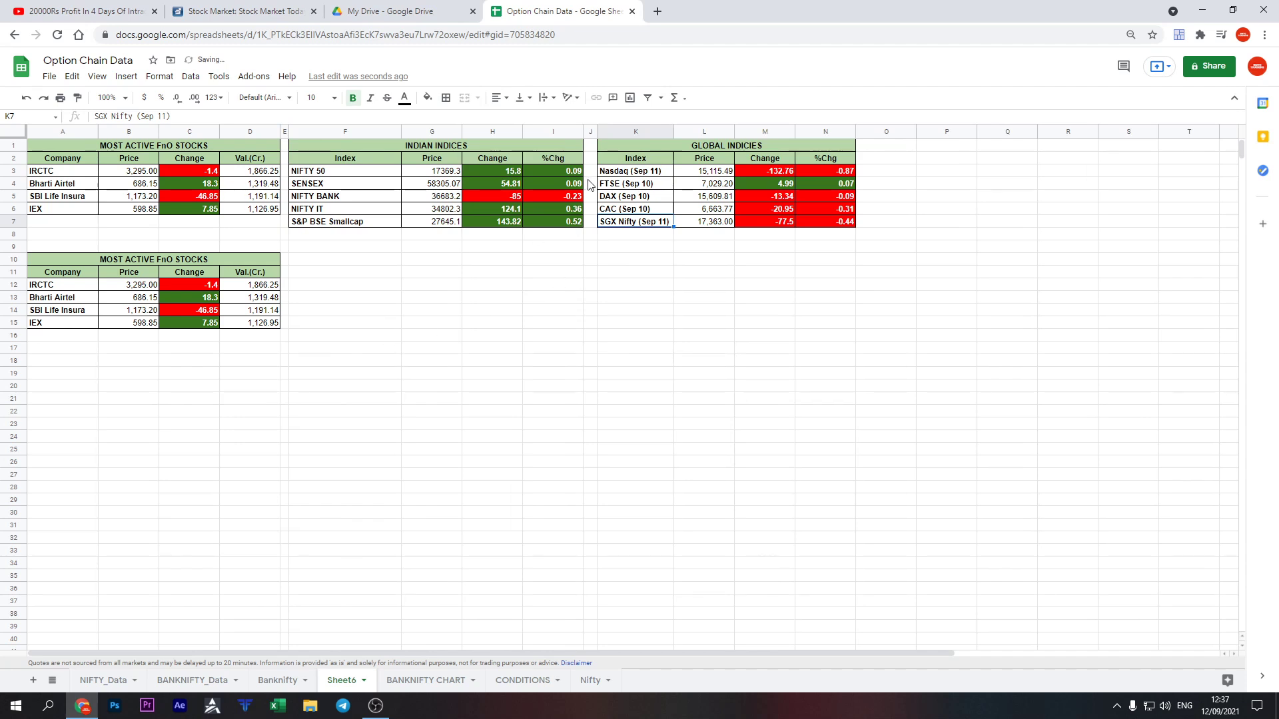
click(99, 76)
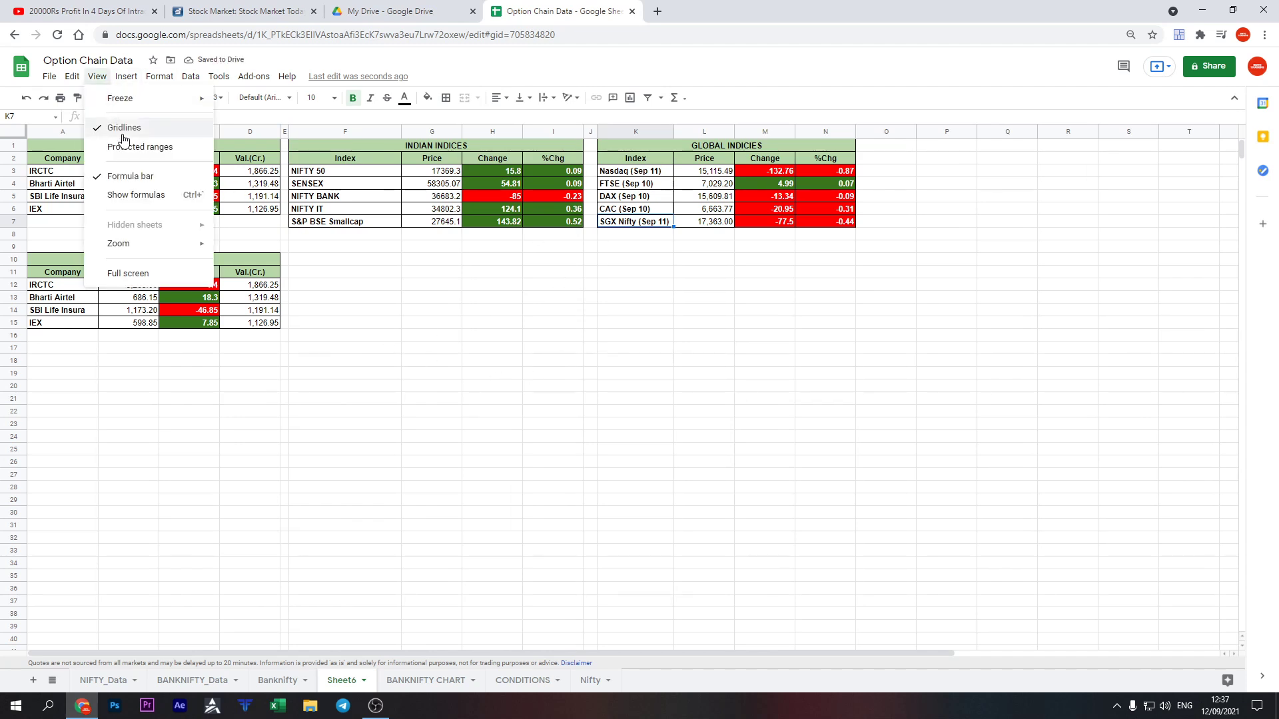
click(124, 139)
click(496, 337)
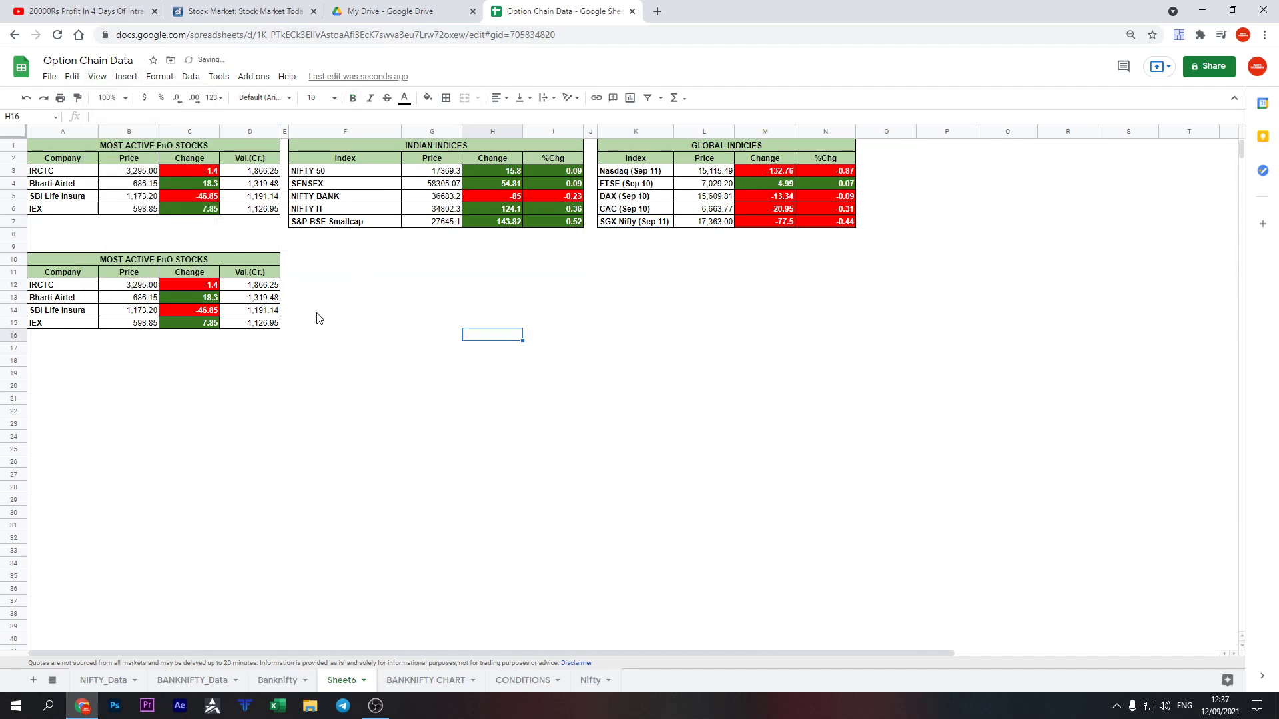
click(79, 261)
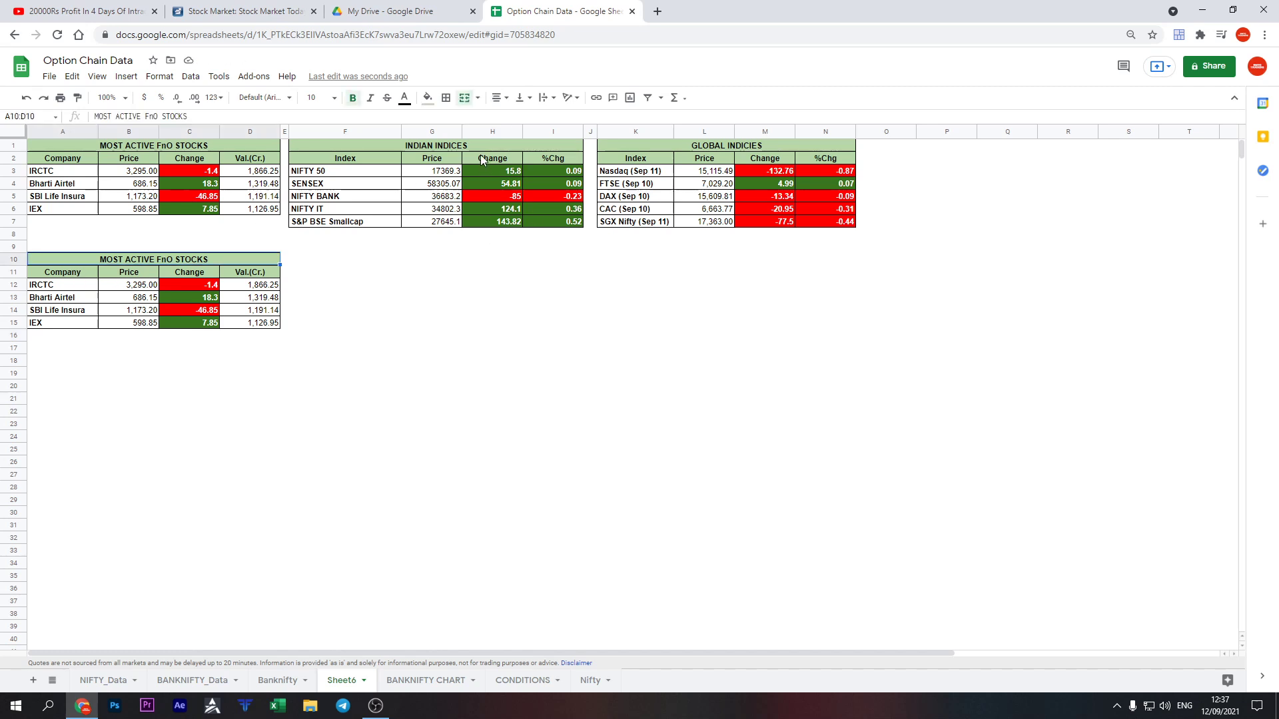
Fill the title bars A1:D1, F1:I1, K1:N1 and A10:D10 with yellow
click(496, 145)
ctrl+click(192, 146)
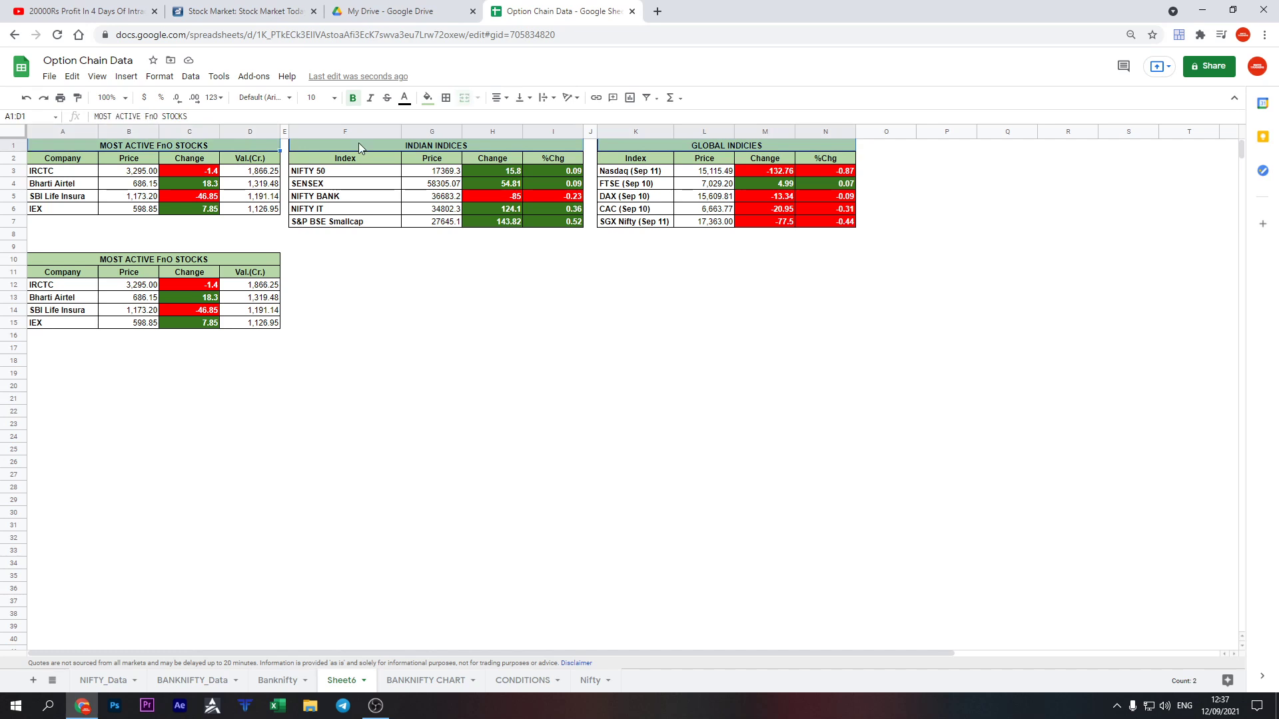
click(427, 97)
click(472, 153)
click(425, 309)
click(202, 263)
click(428, 97)
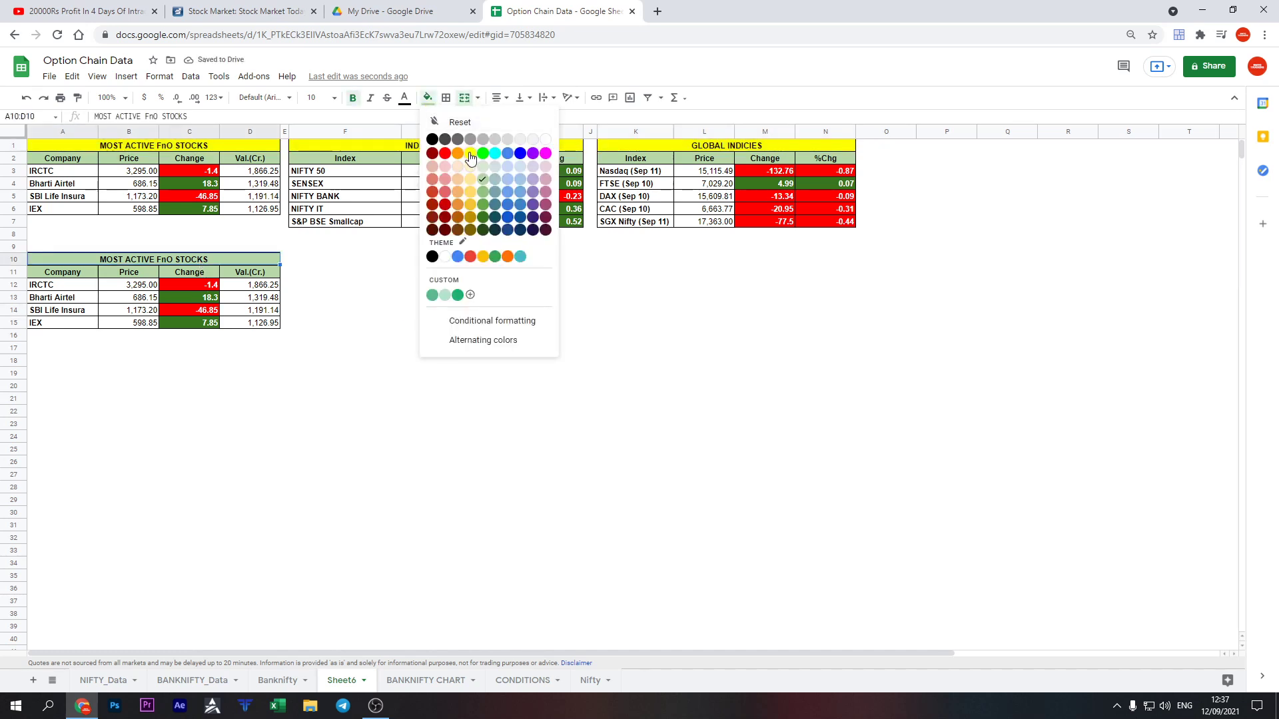
click(474, 158)
click(345, 297)
click(58, 273)
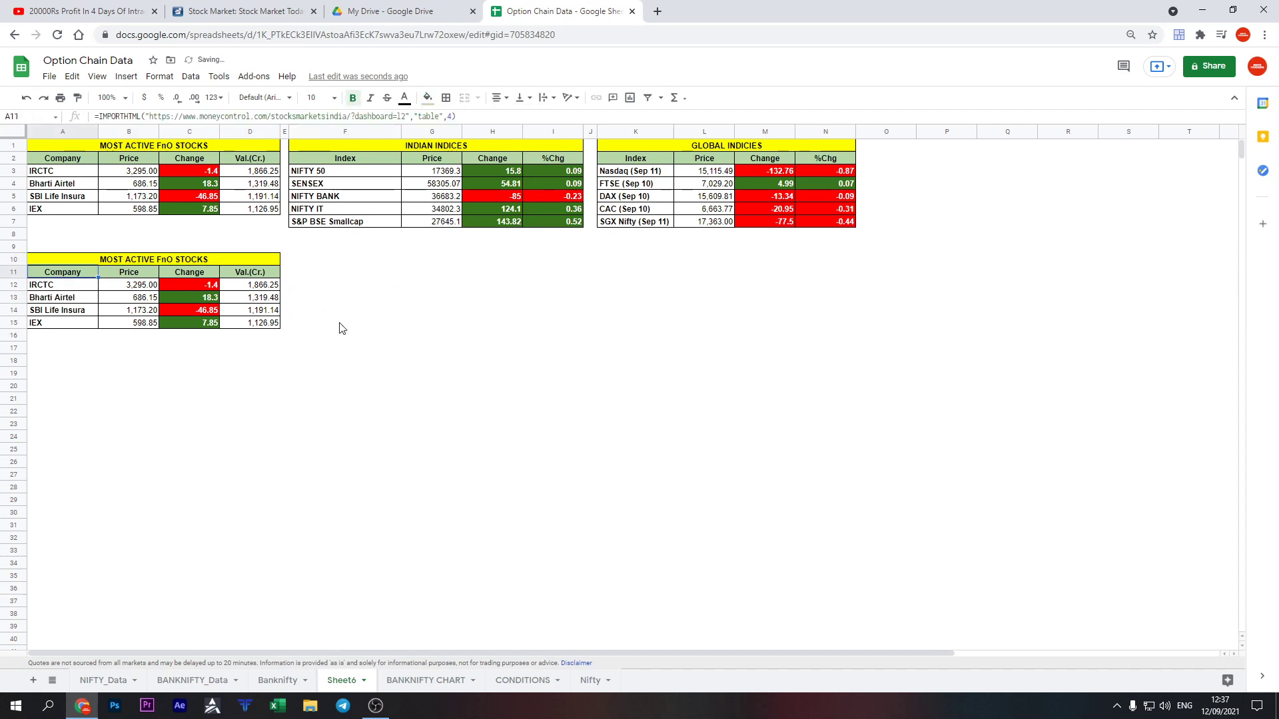
Edit A11's IMPORTHTML table index so the lower table loads Date, Net FII and Net DII
key(F2)
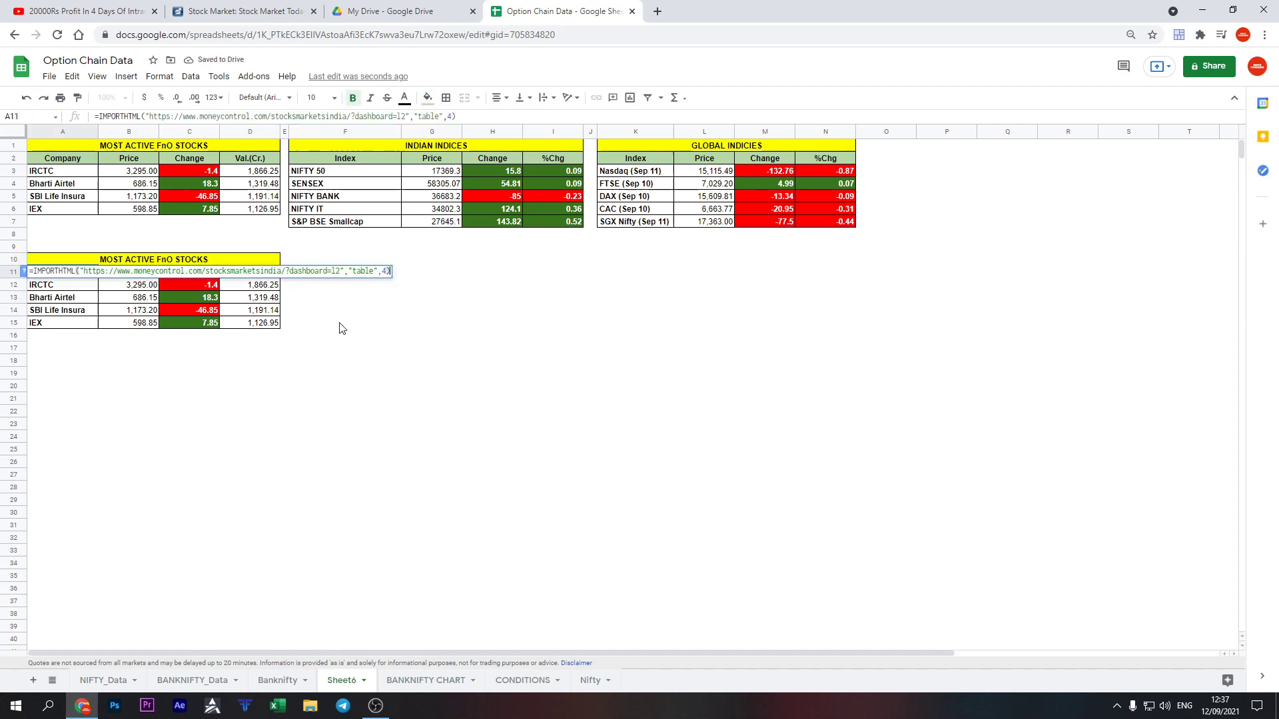
text(5)
key(Return)
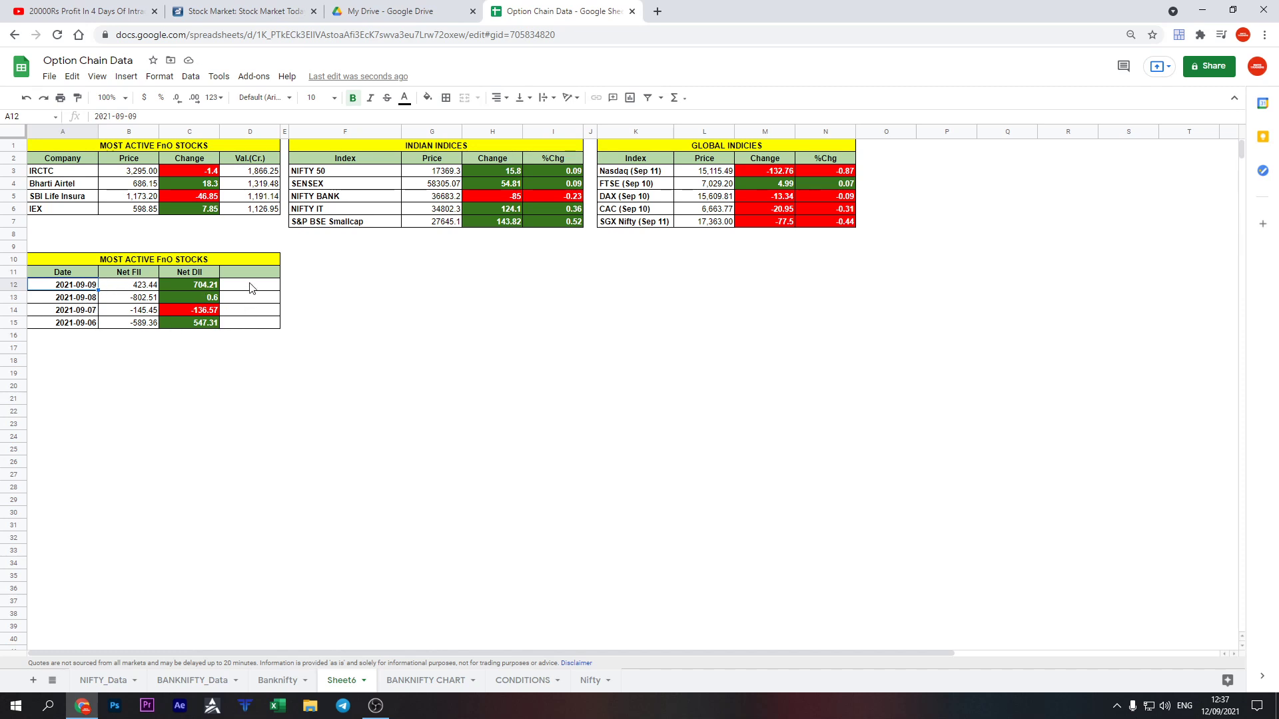
drag(259, 259, 260, 323)
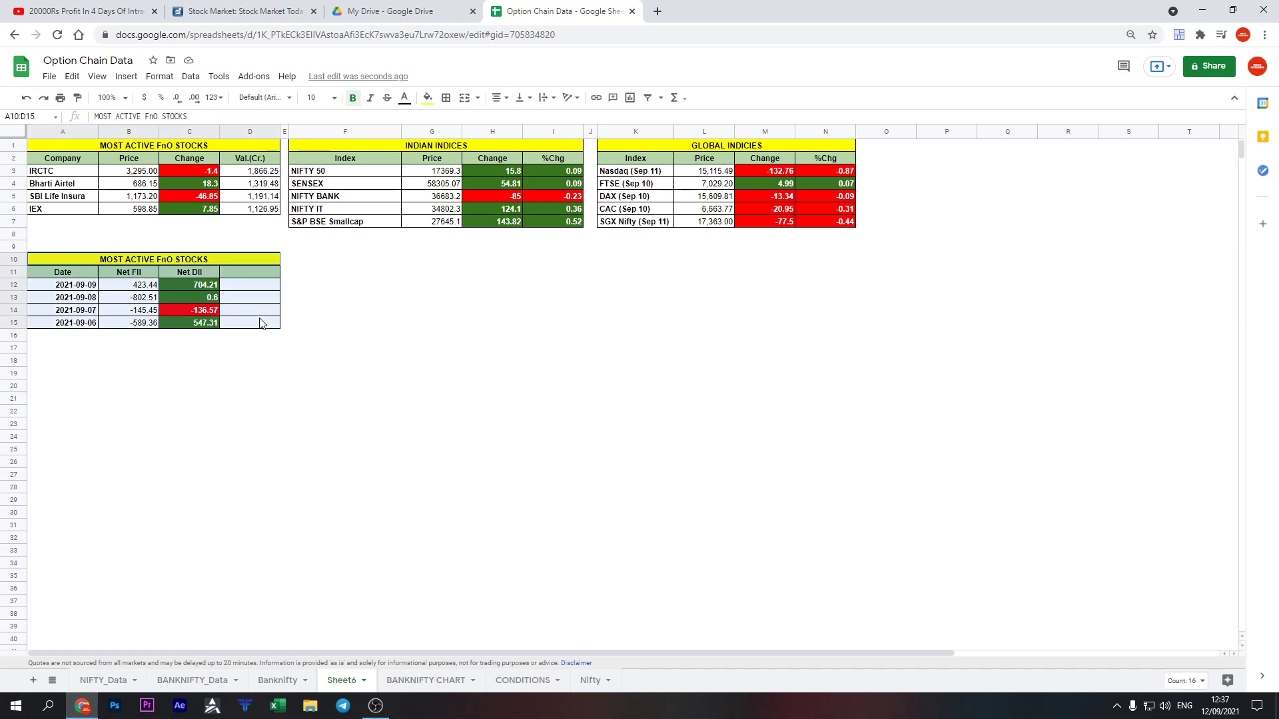
click(256, 279)
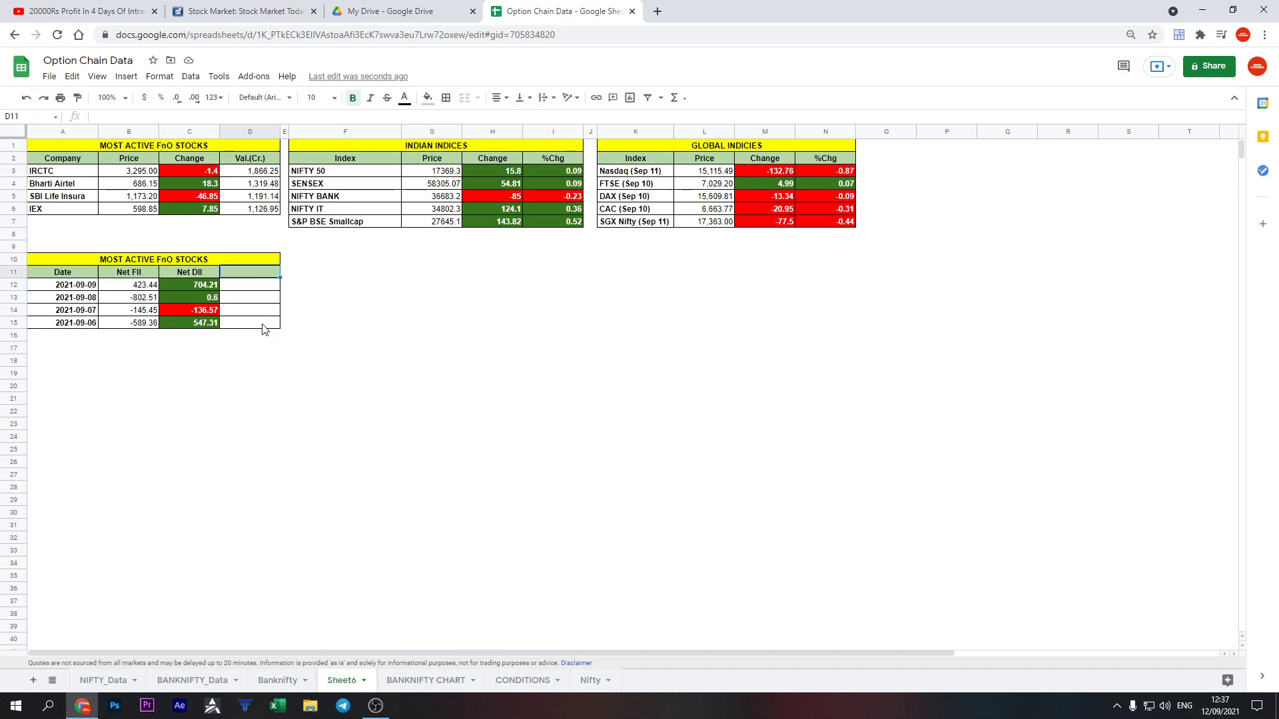
Unmerge the lower table's title bar A10:D10
click(250, 259)
click(466, 99)
drag(249, 260, 251, 327)
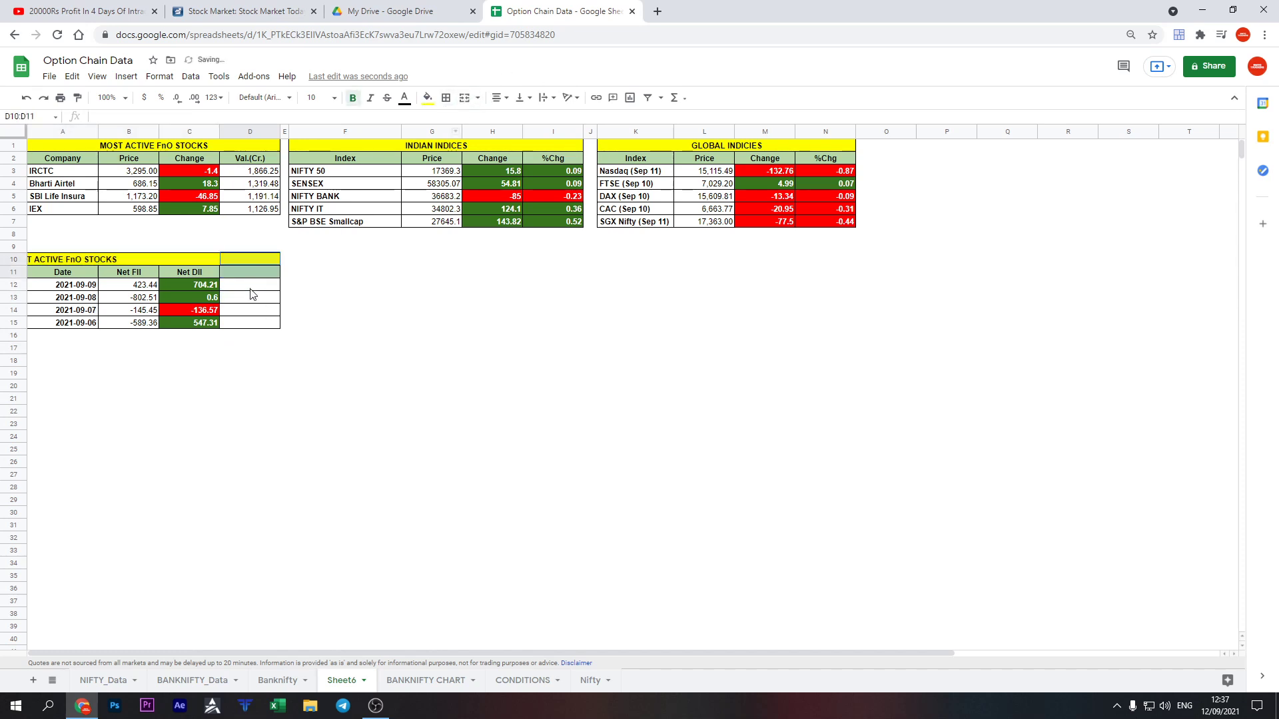
Delete the extra cells D10:D15 with shift left and add borders around the Net DII cells
right_click(251, 327)
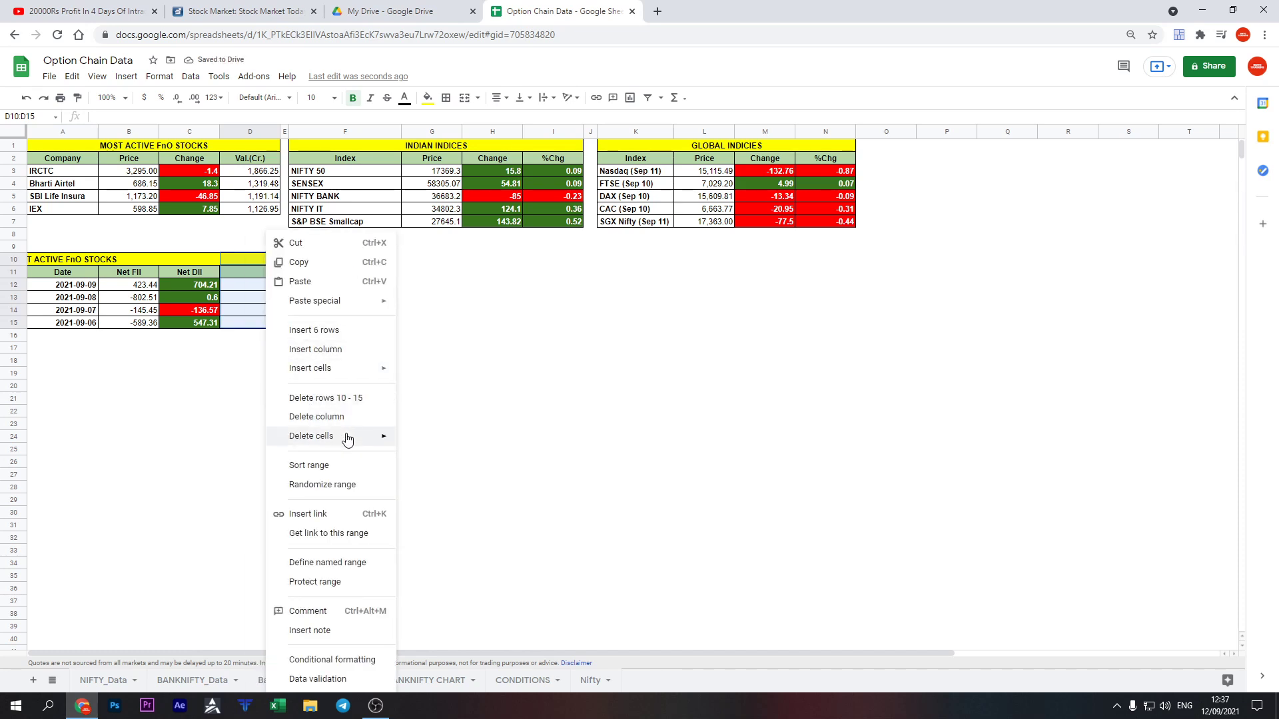
mouse_move(312, 435)
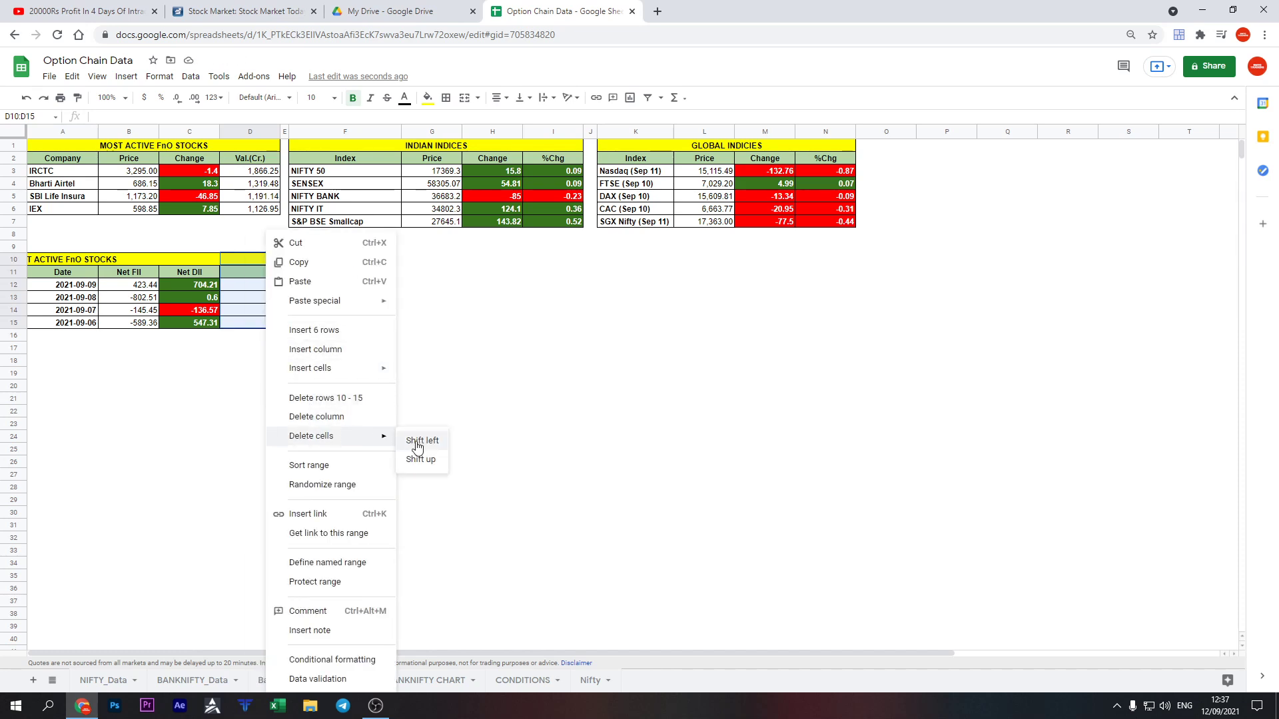
click(416, 441)
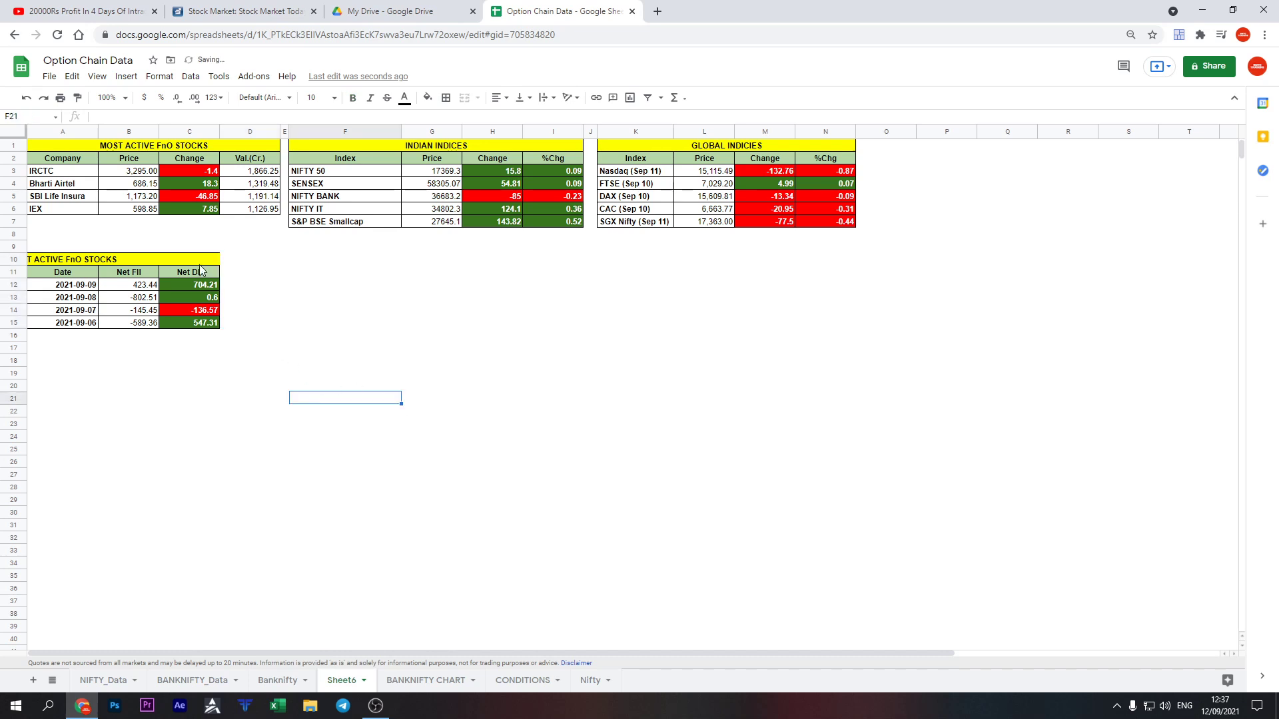
drag(201, 261, 212, 324)
click(446, 98)
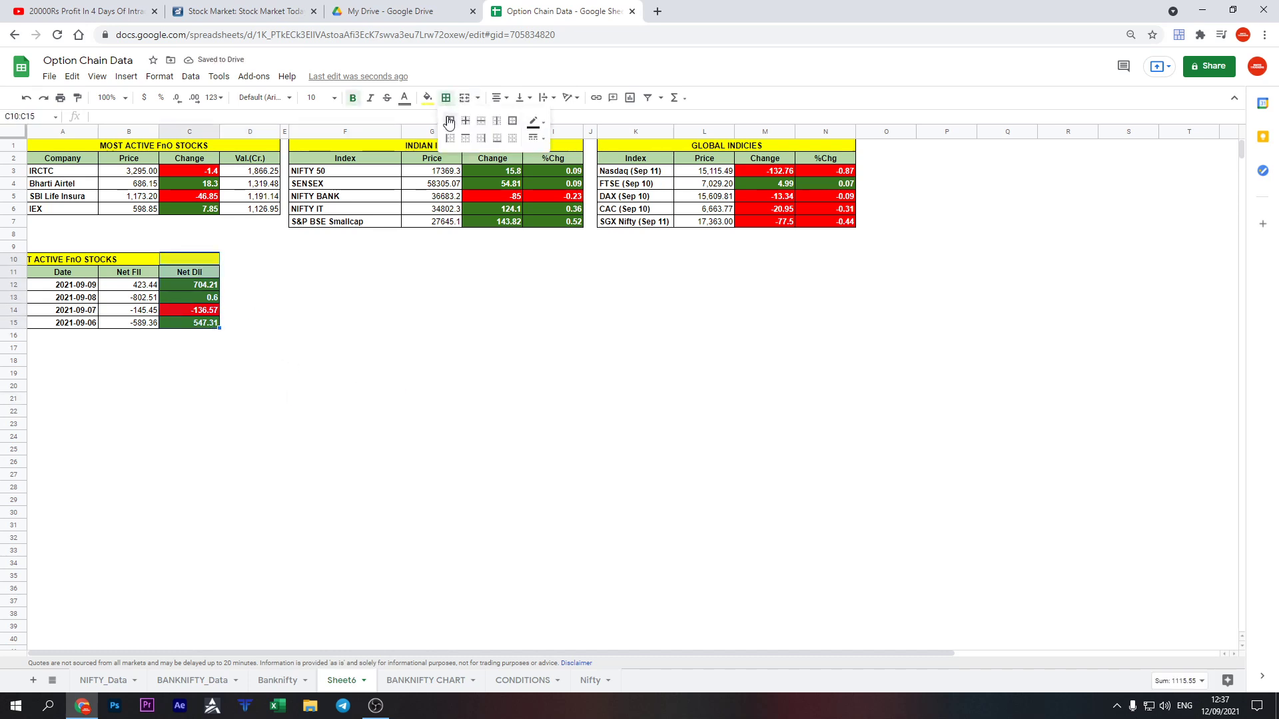
click(320, 335)
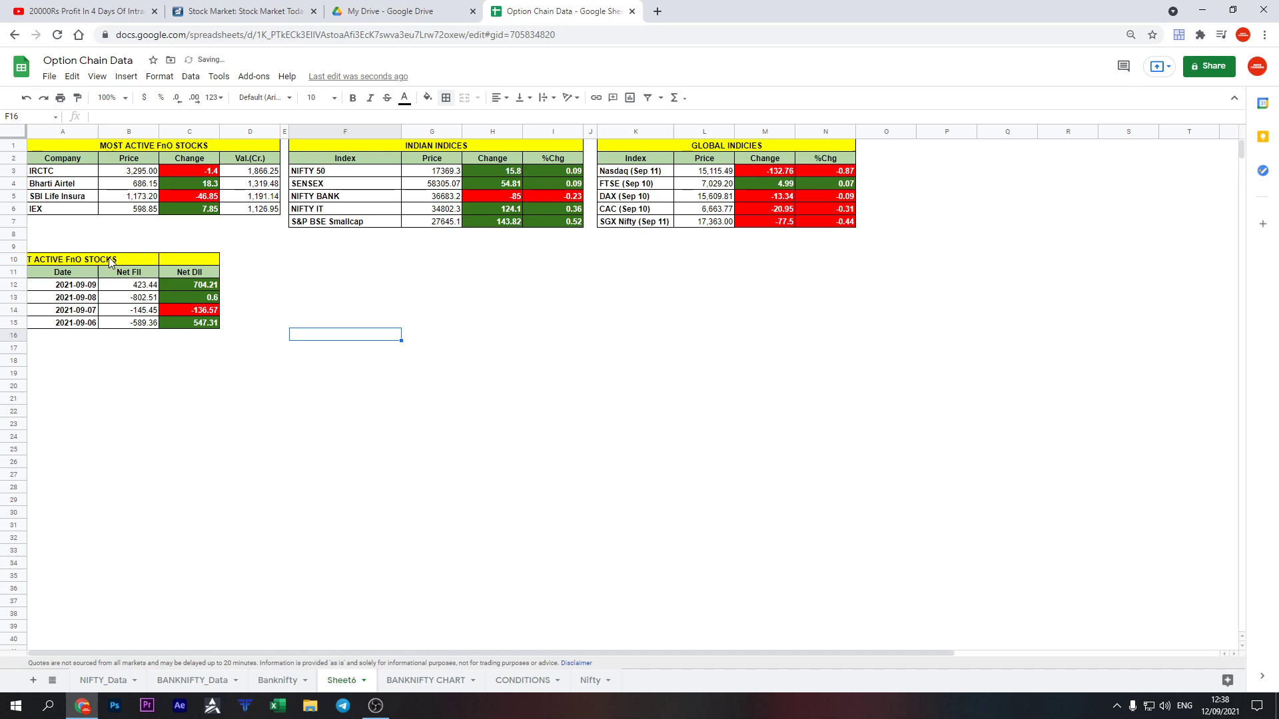
Merge A10:C10 and title the table FII DATA
drag(114, 260, 191, 262)
drag(63, 260, 192, 260)
click(464, 97)
text(FII)
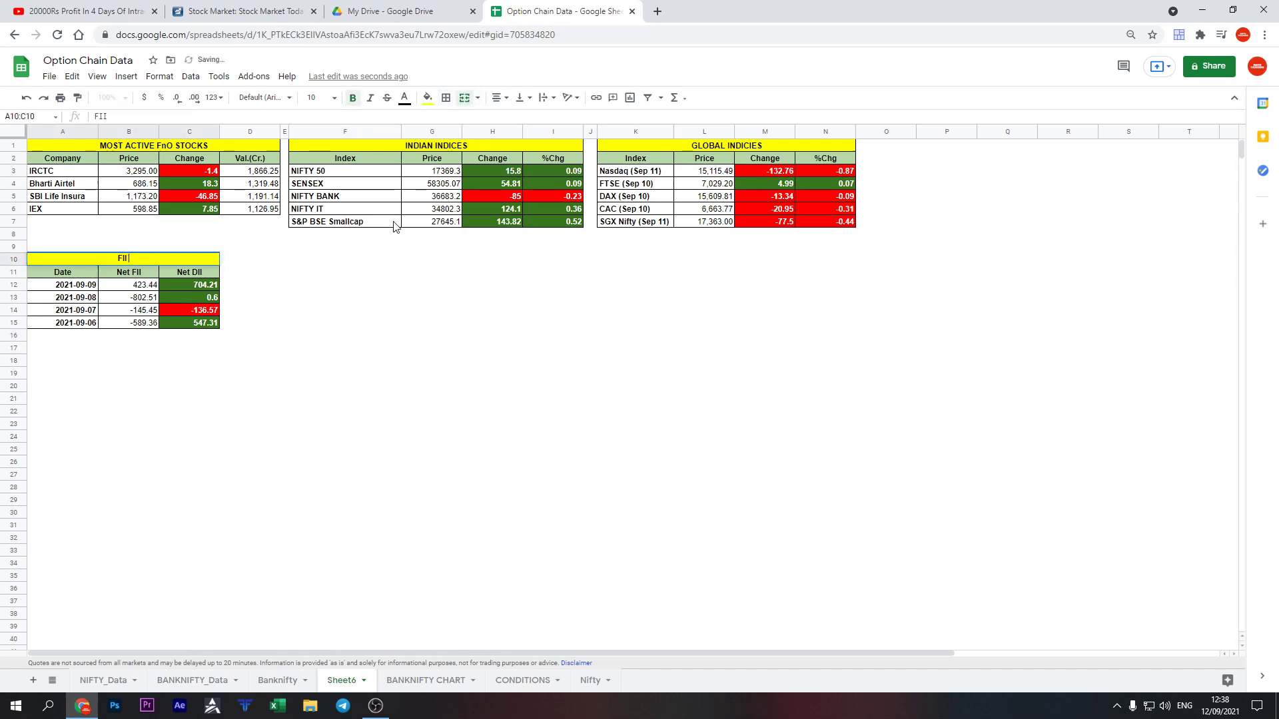
text( DATA)
key(Return)
Copy the green/red formatting of Net DII values C12:C15 onto Net FII values B12:B15
key(Right)
key(Down)
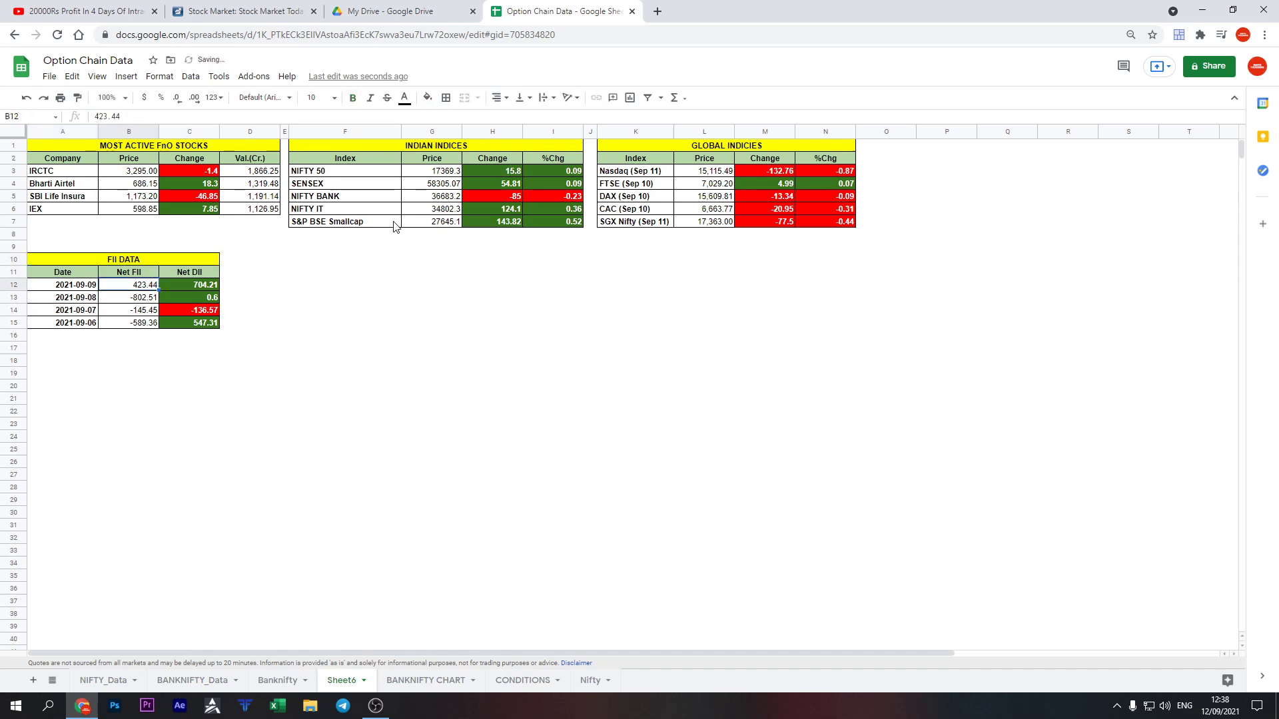
key(Right)
key(Left)
drag(205, 286, 206, 324)
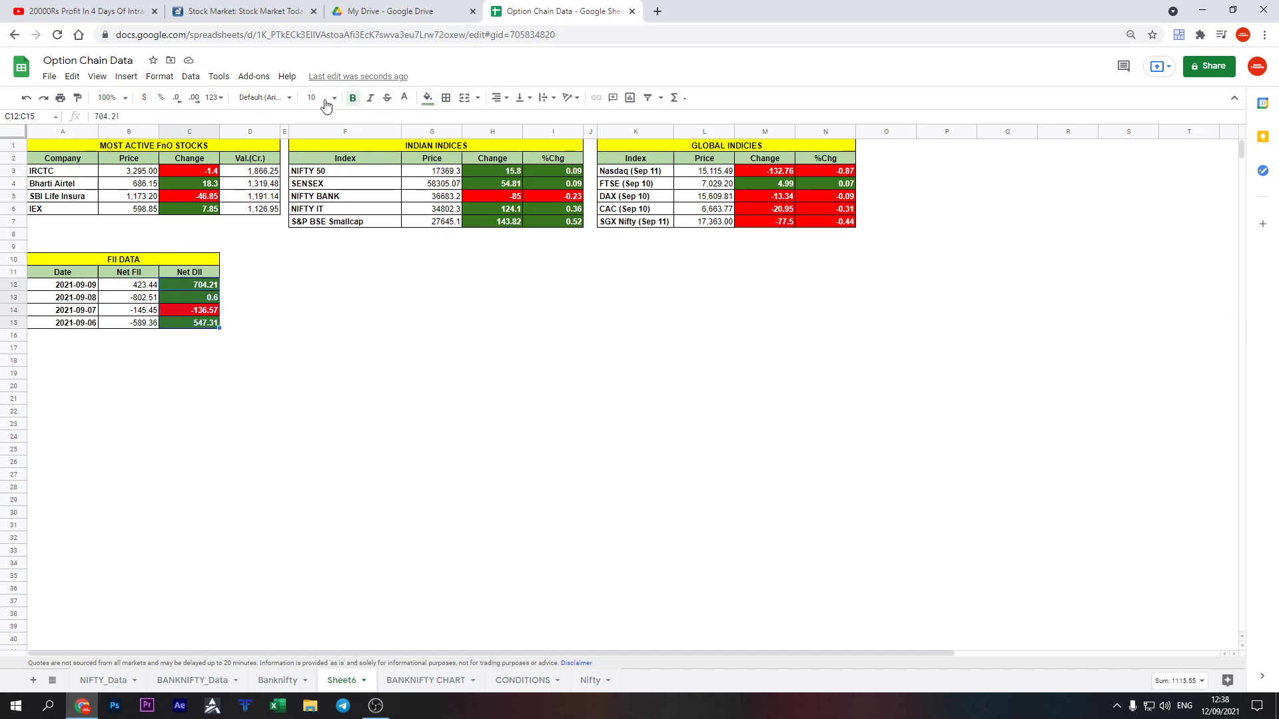
click(77, 97)
click(146, 286)
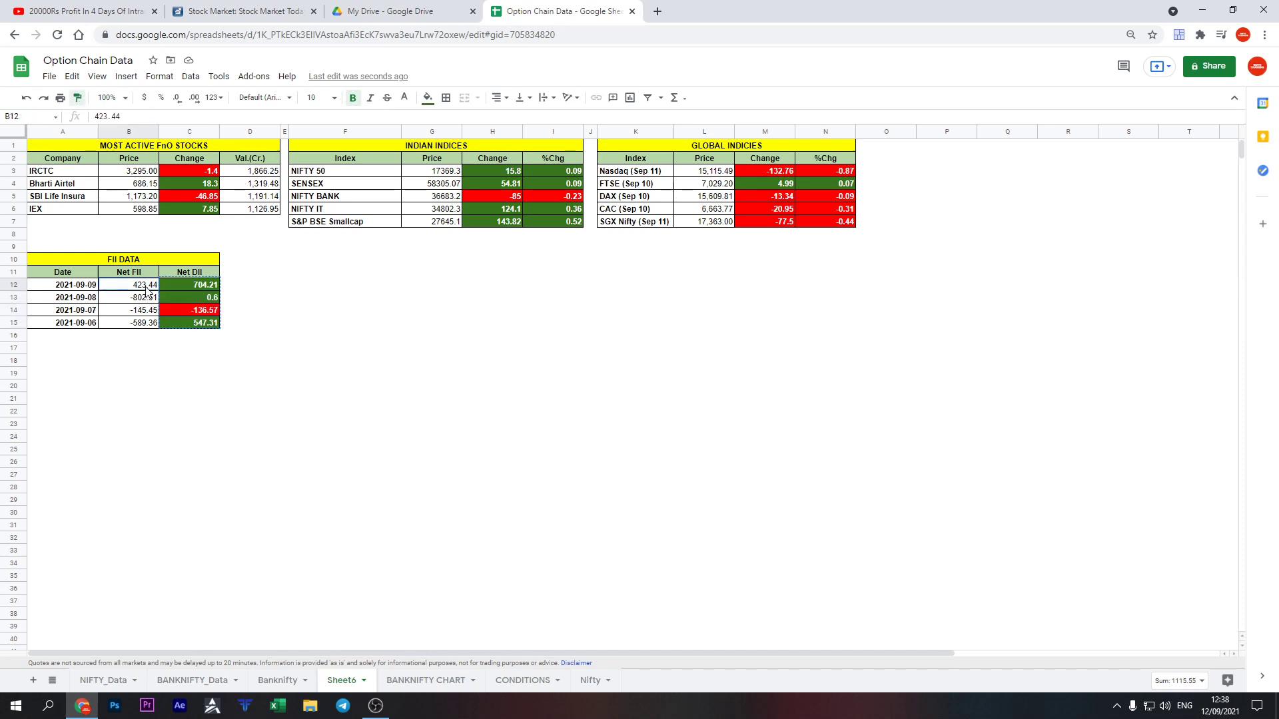
drag(146, 286, 145, 323)
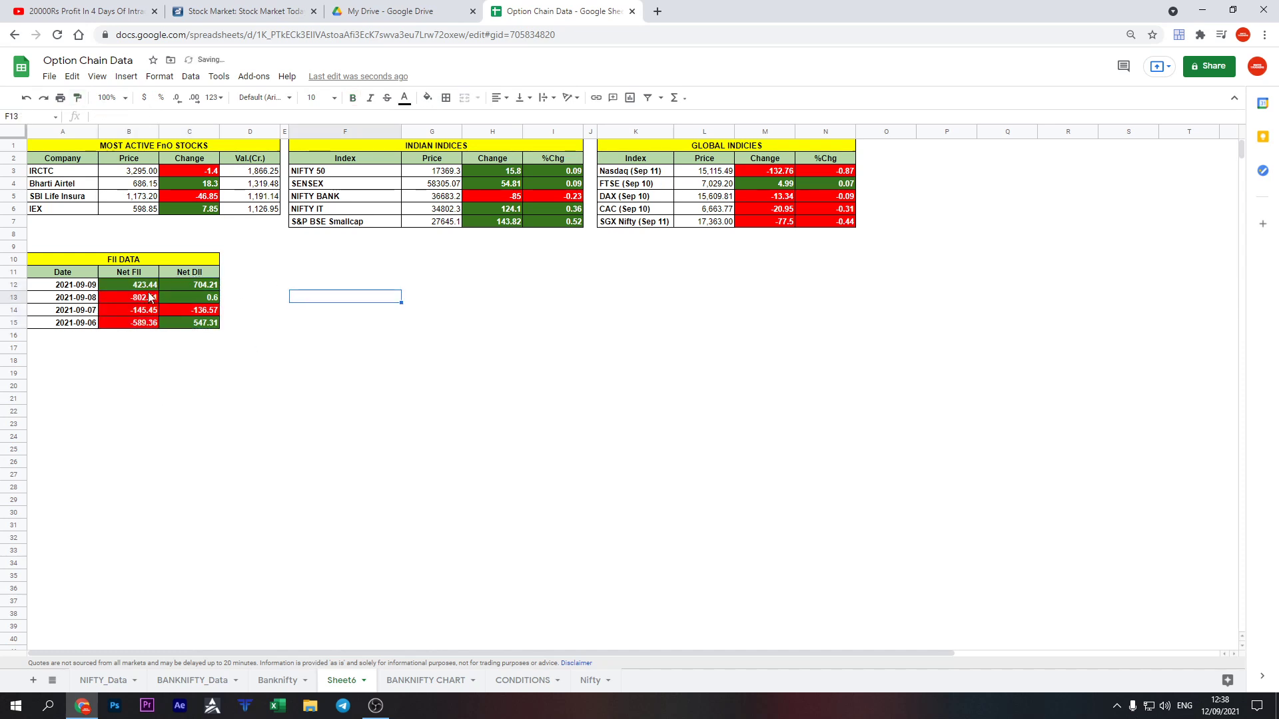
key(Right)
key(Right)
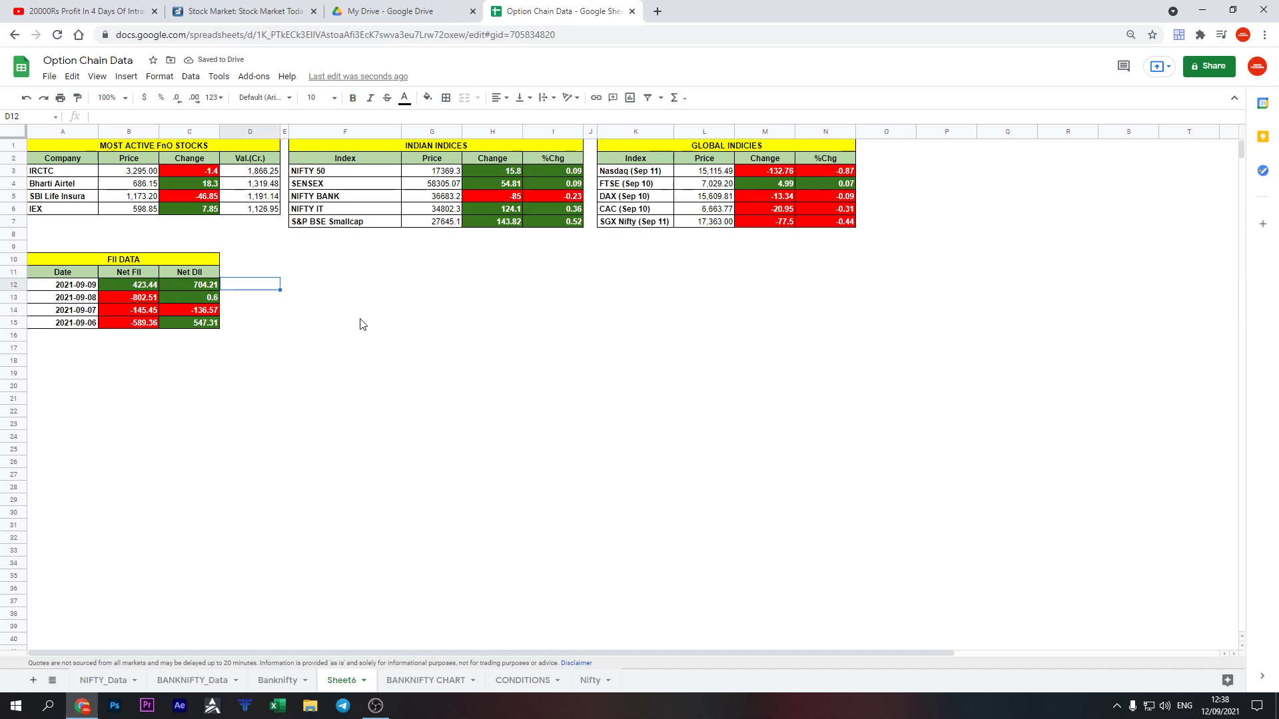
Enter an IF formula in D12 labelling positive Net FII as 'FII Buy On Stock'
text(=if()
key(Left)
key(Left)
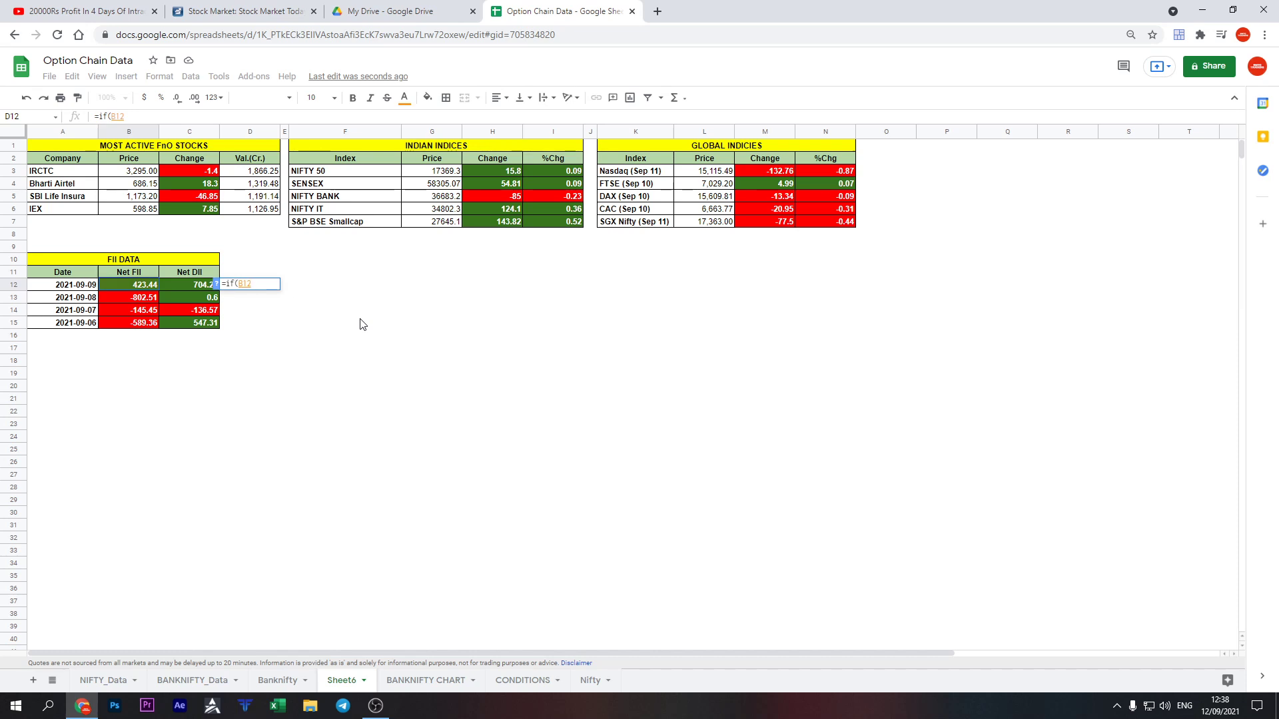
text(>0)
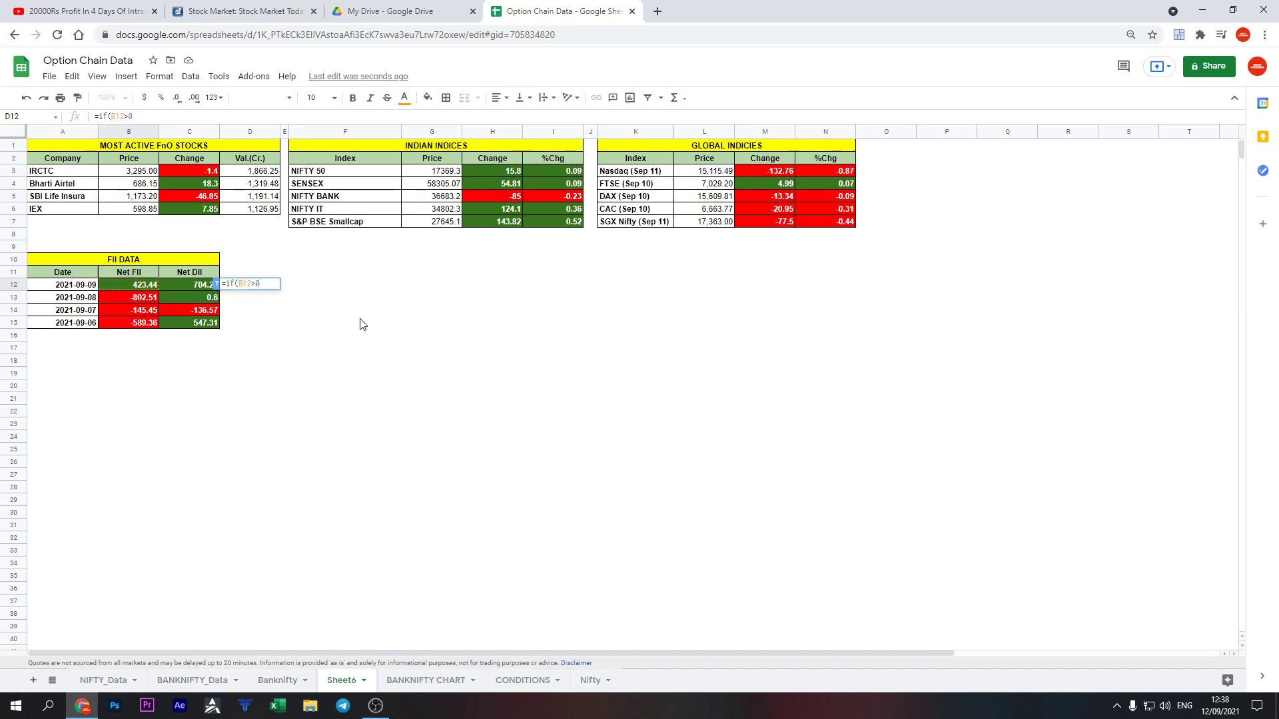
text(,"FII)
text(Buy)
key(BackSpace)
text(,)
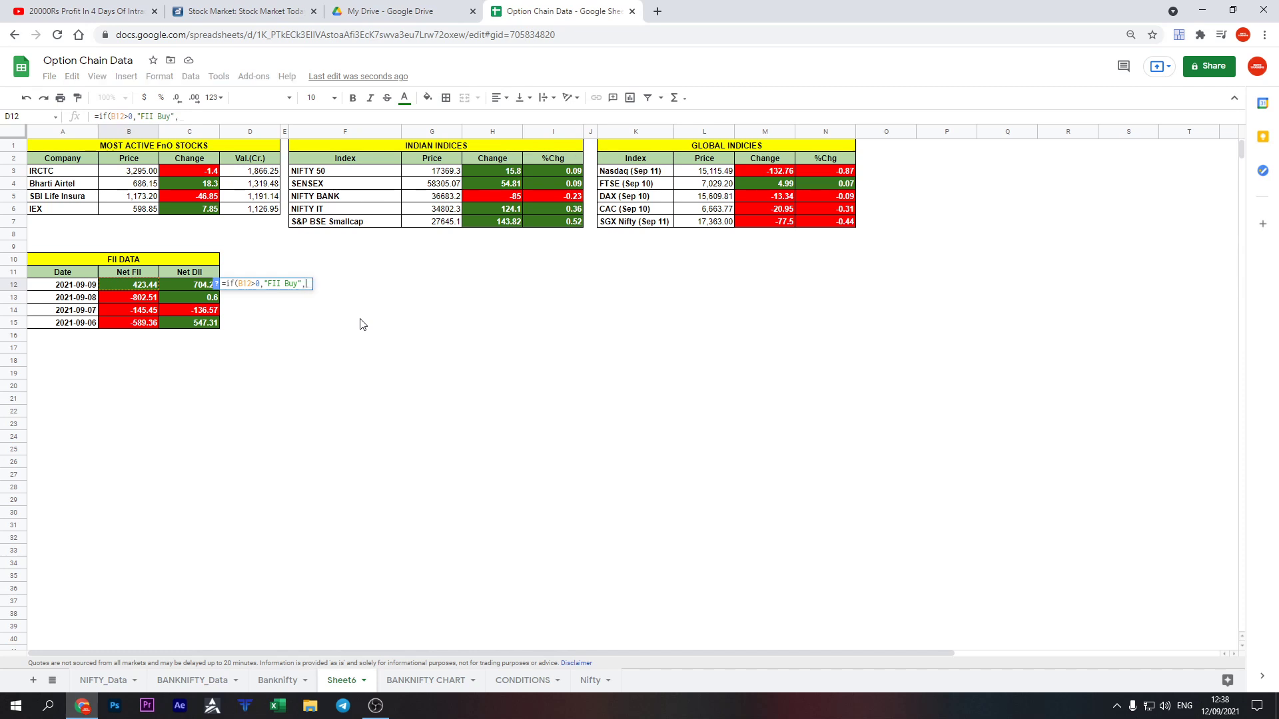
key(Left)
key(Left)
text(On Stock)
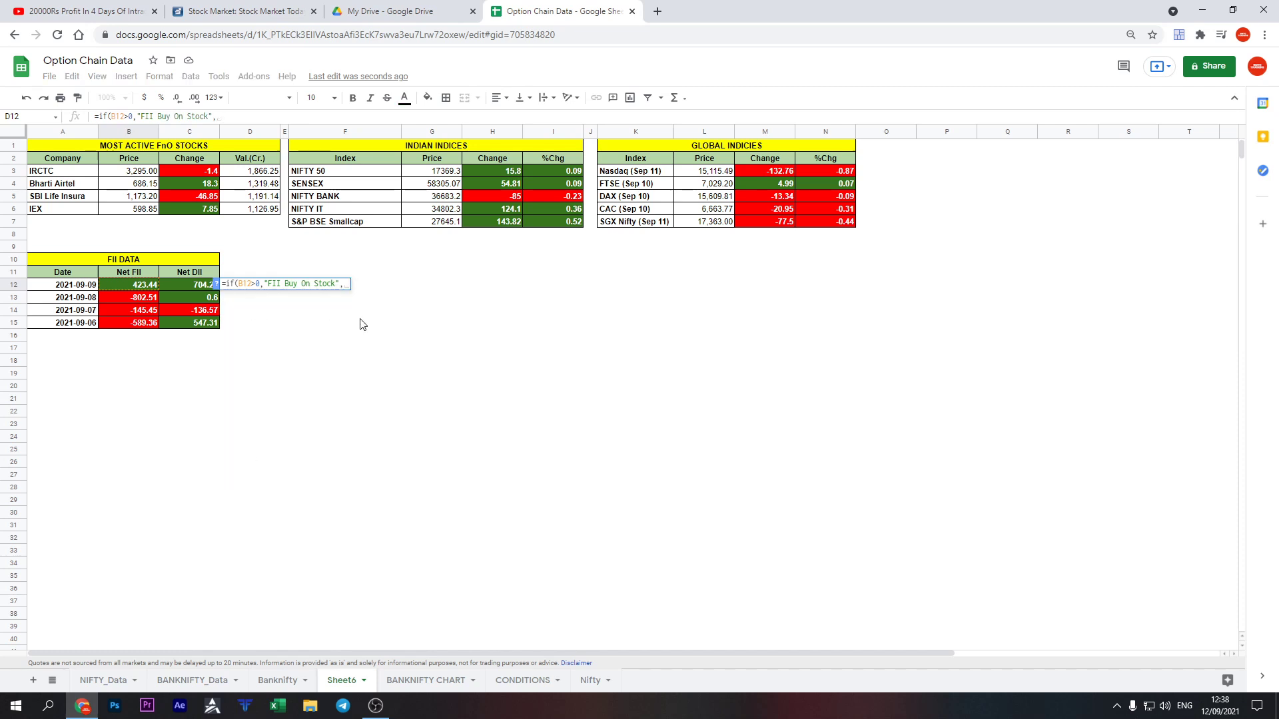
text(",""))
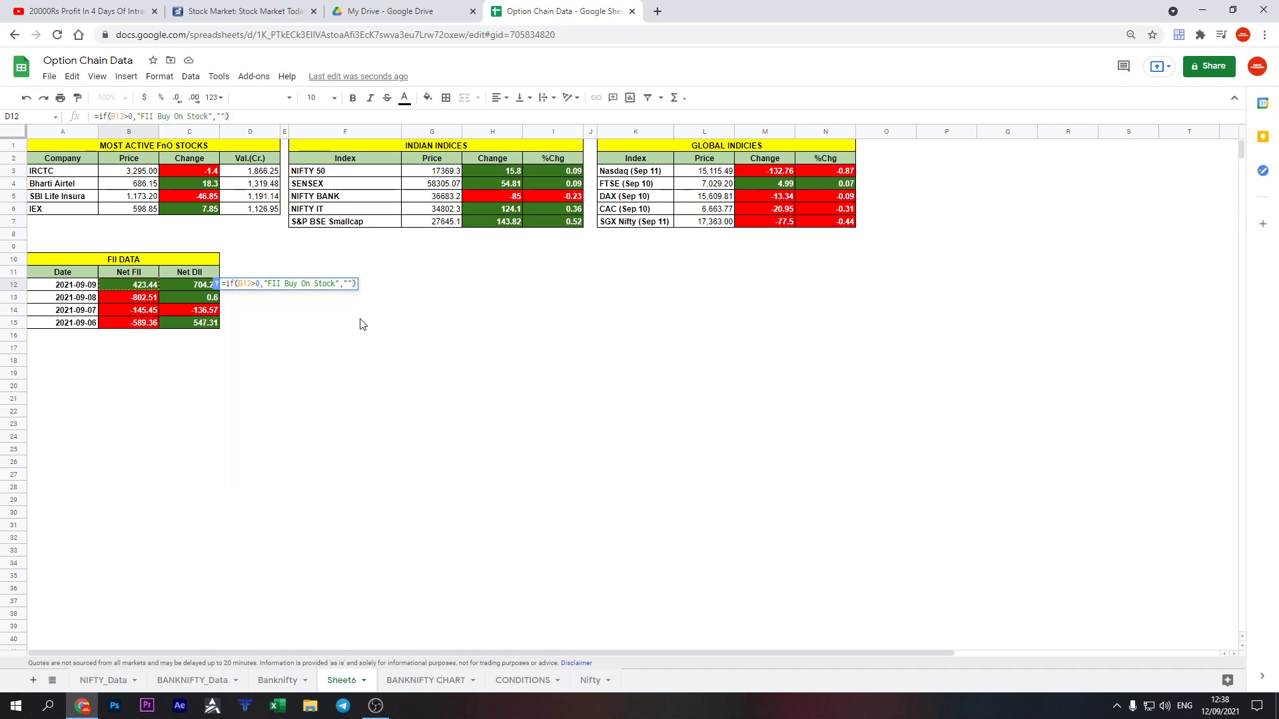
key(Return)
key(Up)
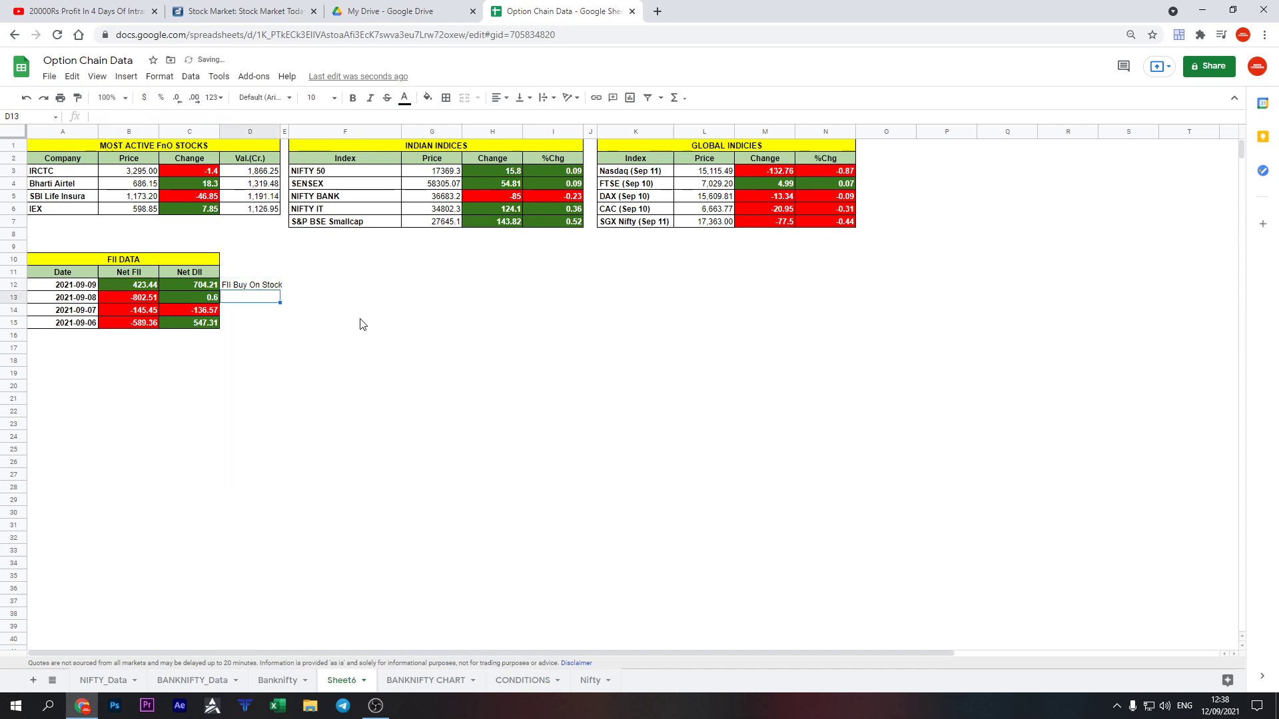
Copy the D12 formula down into the cells below
key(ctrl+c)
key(Down)
key(ctrl+v)
key(Down)
key(ctrl+v)
key(Down)
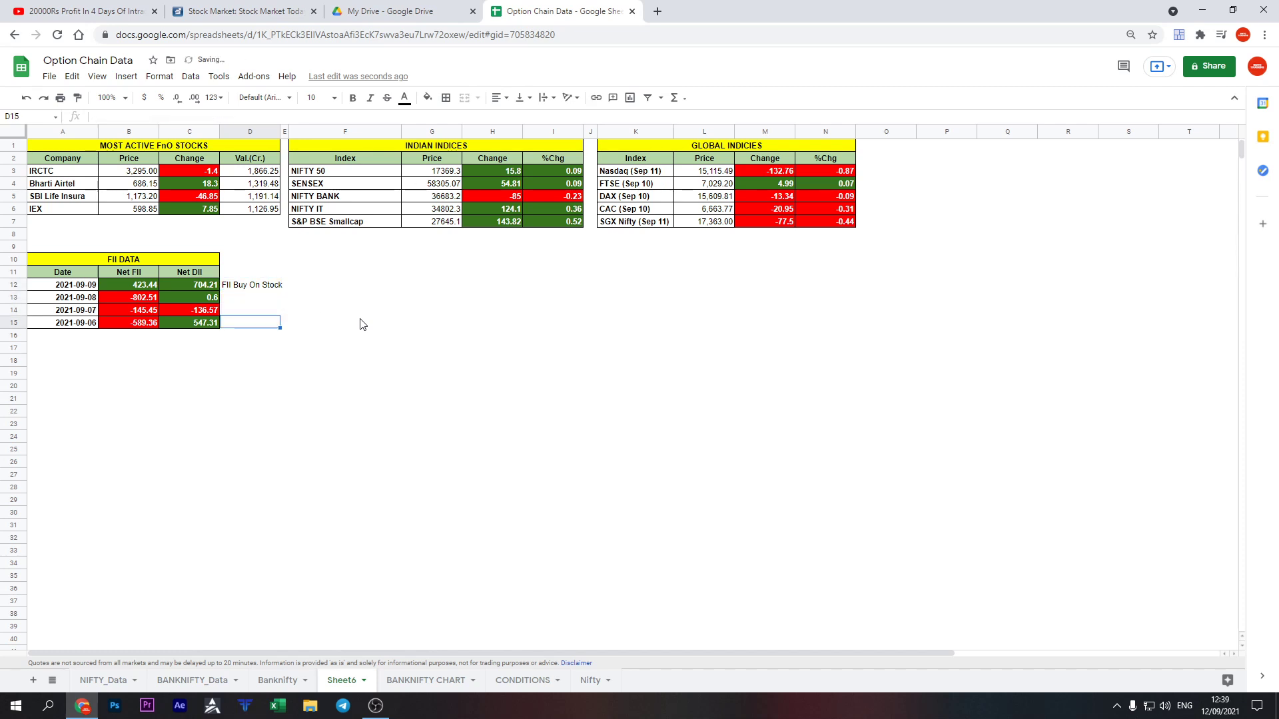
key(Up)
key(Up)
Edit D12 so its false case reads 'FII Sell on Stocks'
key(Up)
key(F2)
text(II Sell on Stocks)
key(Return)
Paste the finished D12 formula into D13:D15
key(Up)
key(ctrl+c)
key(Down)
key(shift+Down)
key(shift+Down)
key(ctrl+v)
key(Up)
key(Up)
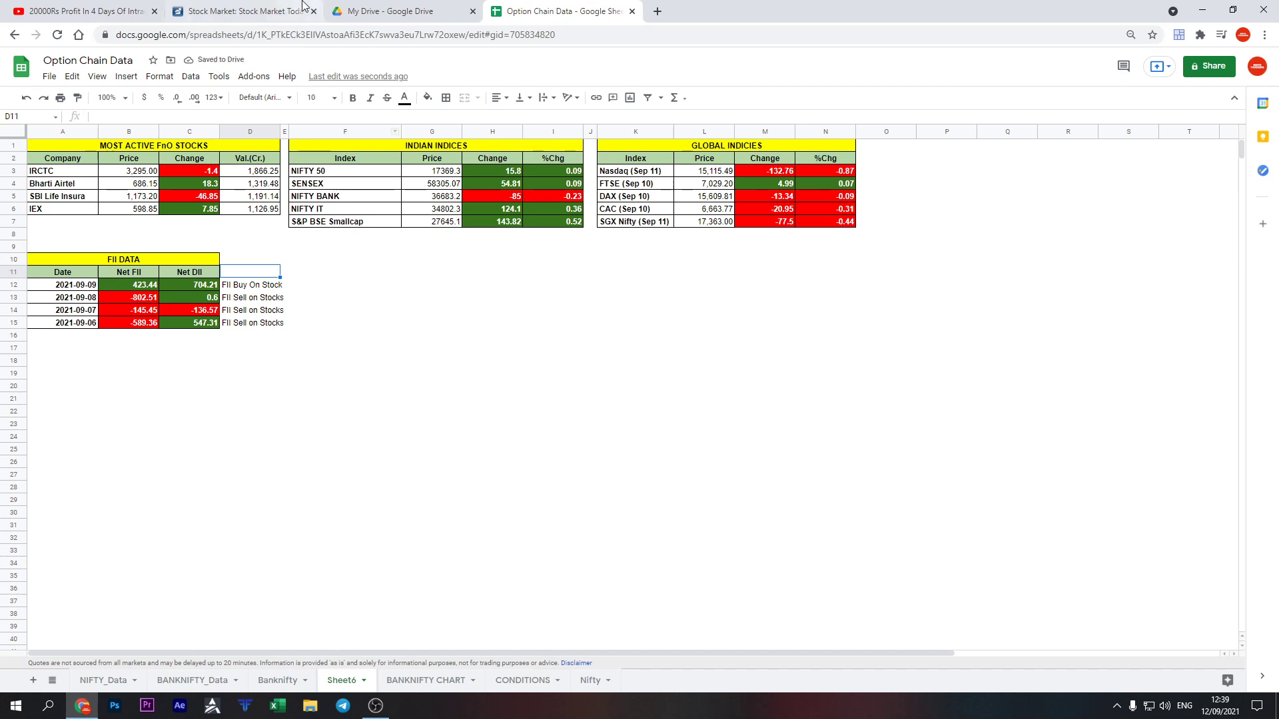
click(293, 11)
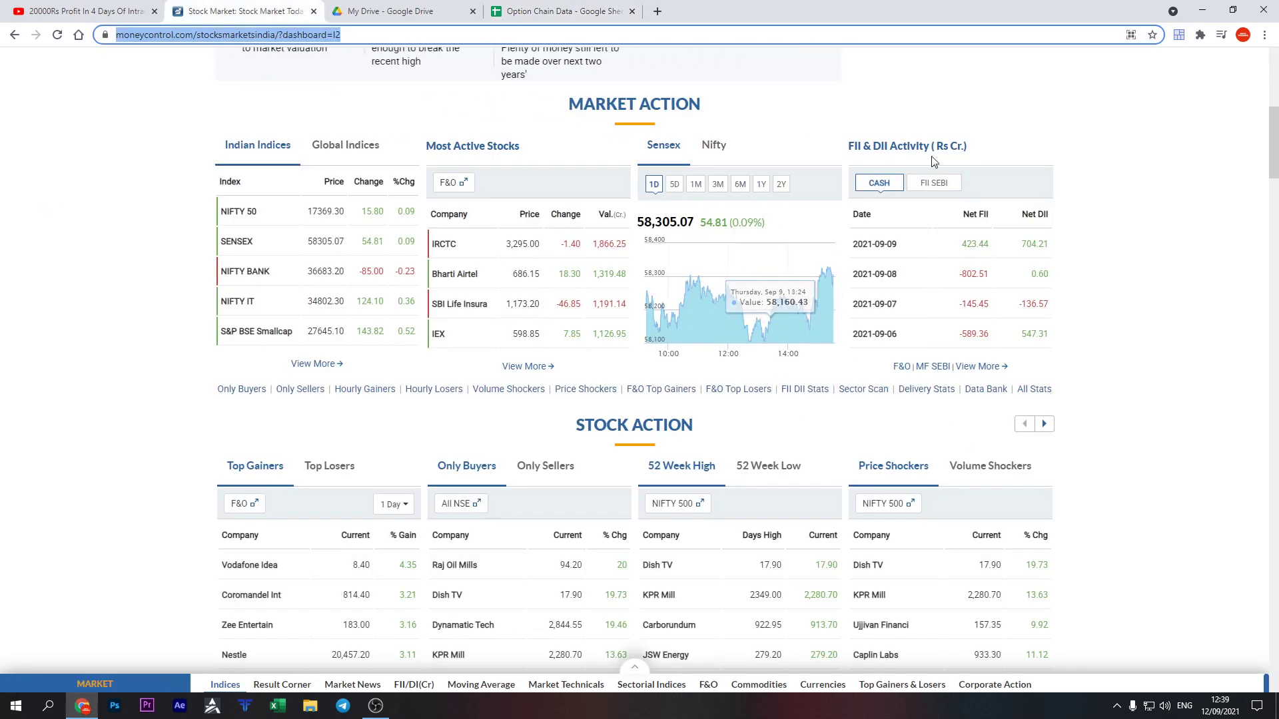
key(F5)
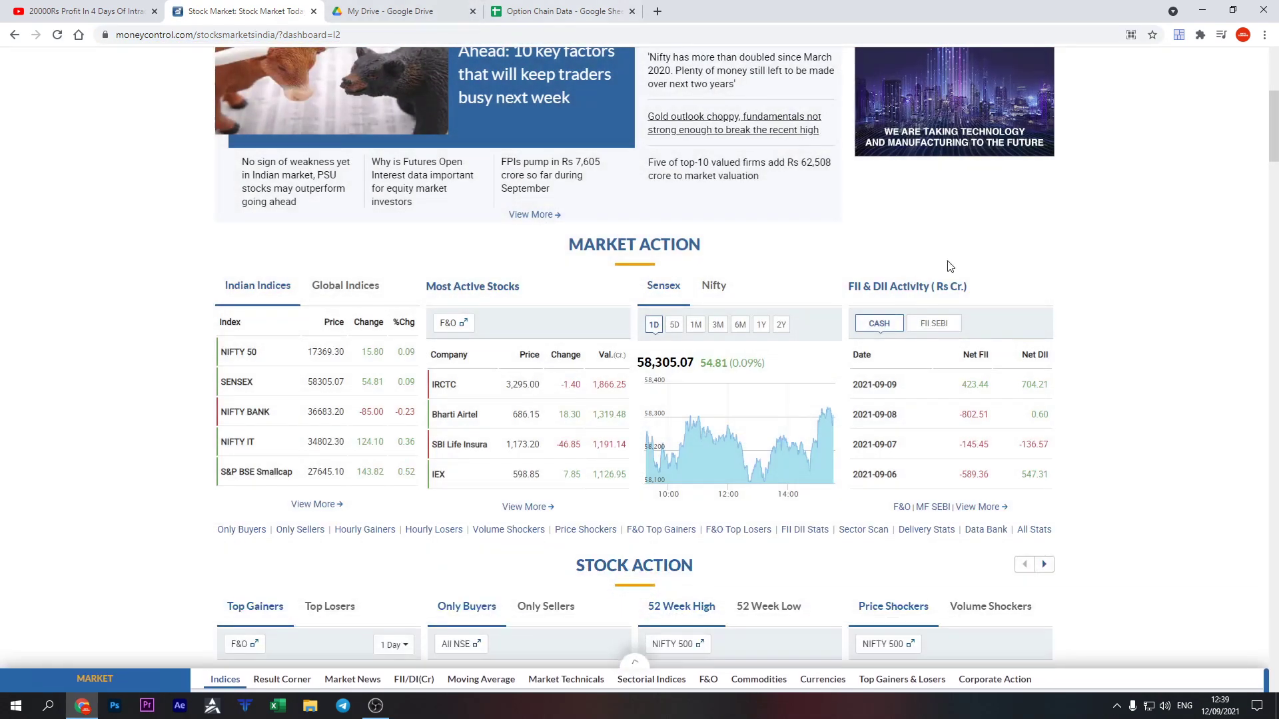
click(934, 324)
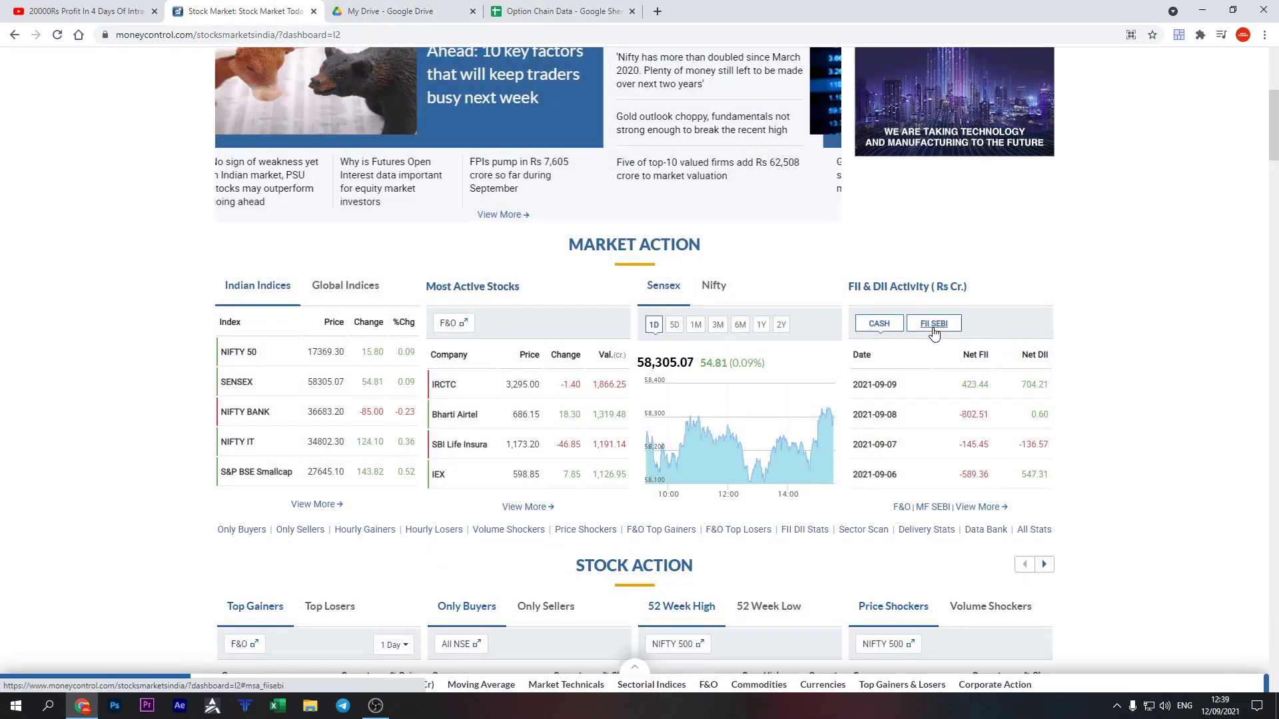
click(884, 330)
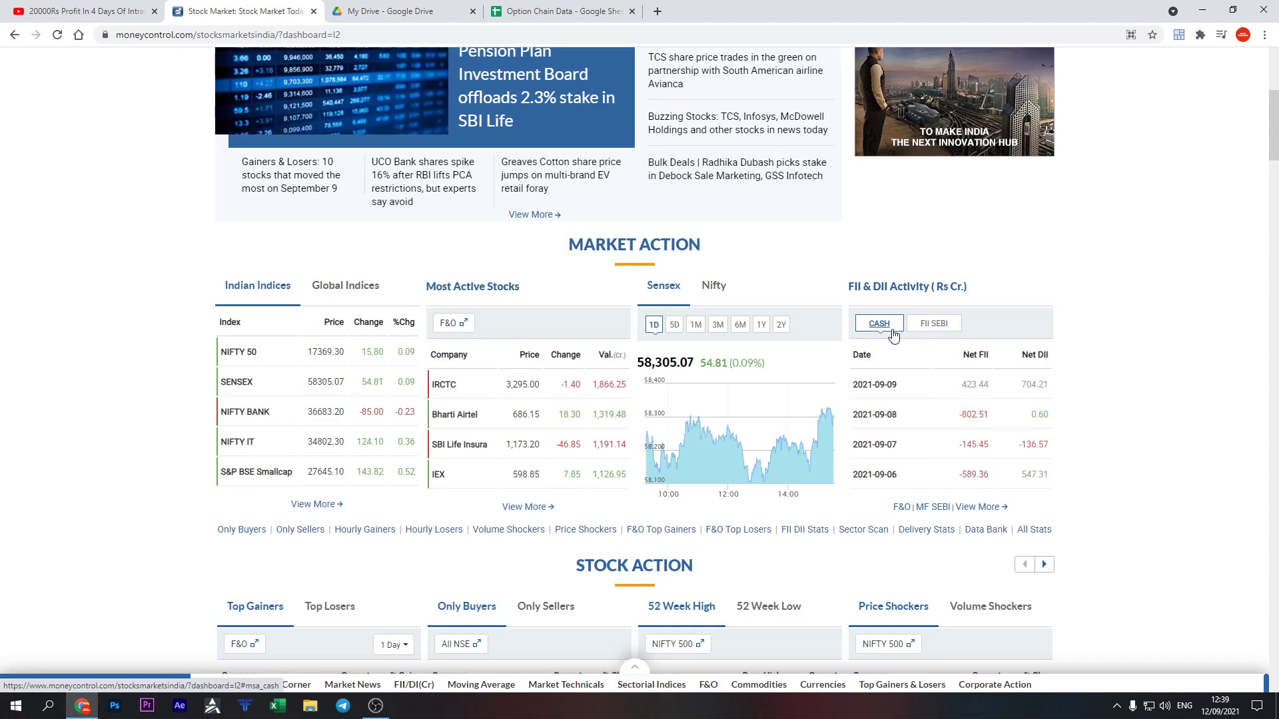
click(532, 6)
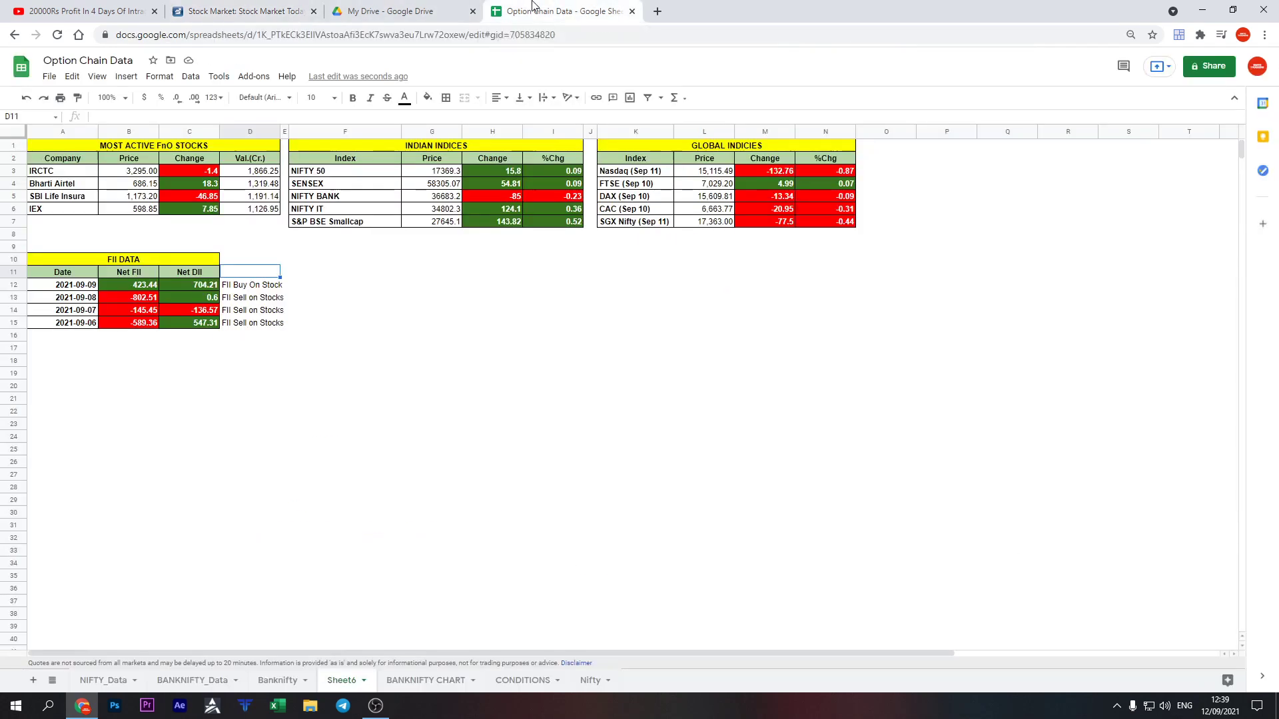
Merge the FII DATA title across columns A to D
click(239, 273)
drag(212, 260, 253, 260)
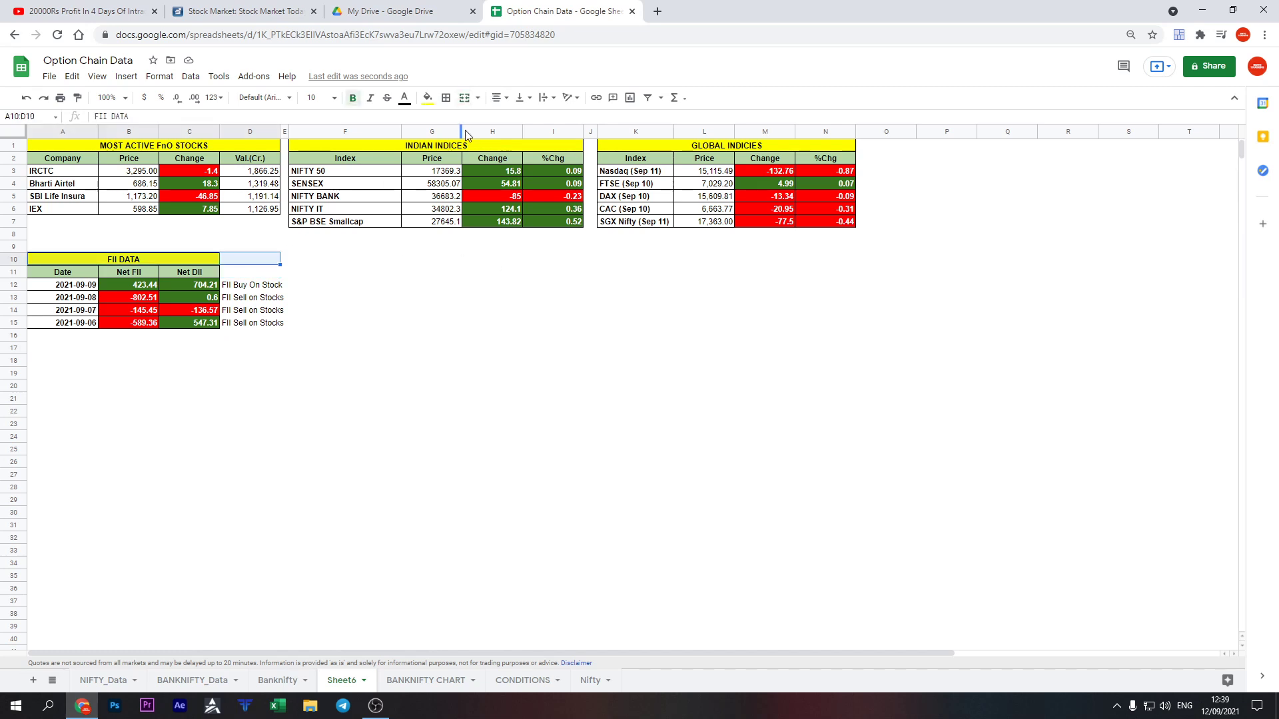
click(464, 97)
Add borders to D11:D15 and fit column D to its contents
click(246, 273)
shift+click(247, 324)
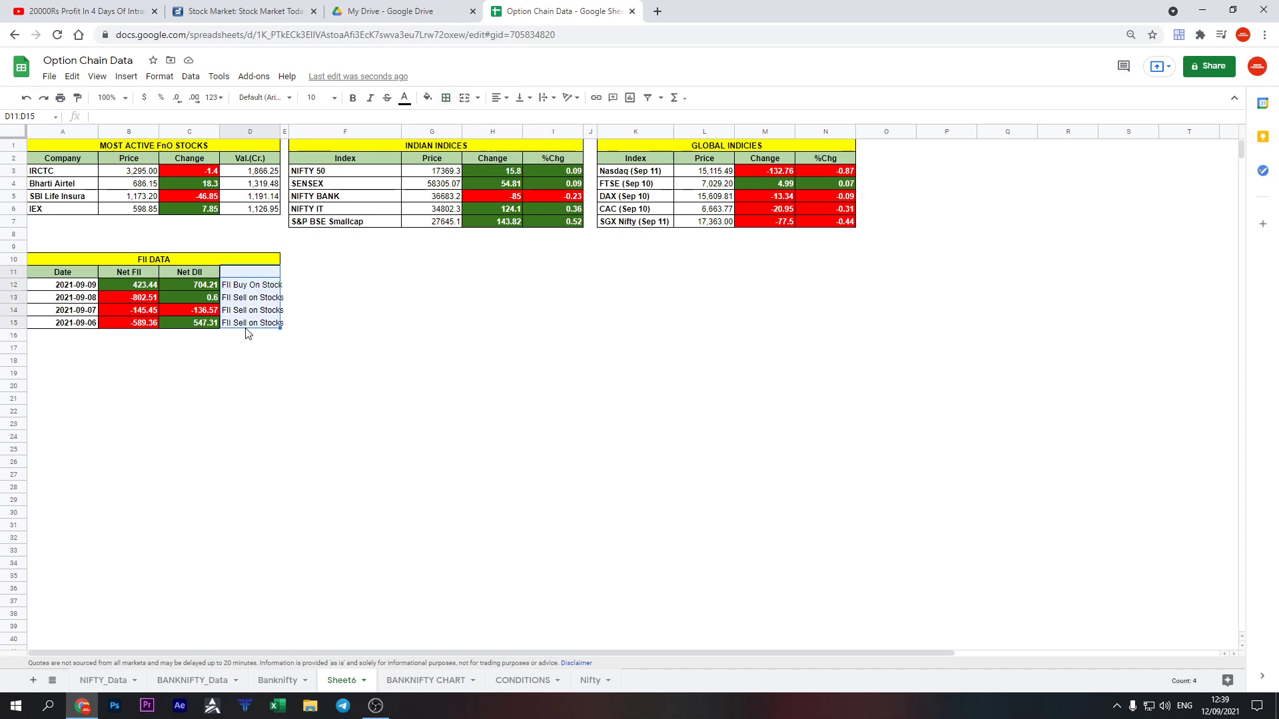
click(446, 98)
click(450, 120)
click(345, 374)
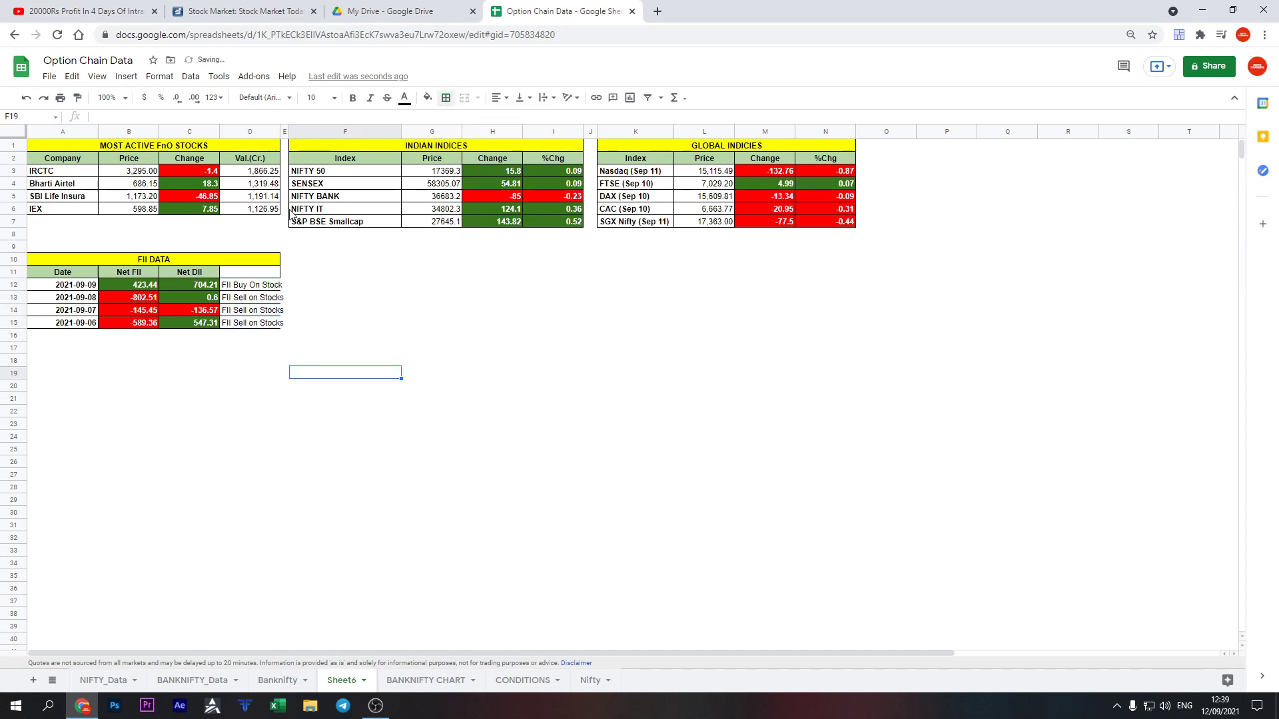
double_click(281, 131)
Add an 'Activity' header in D11 styled like the Net DII header
click(253, 271)
text(Activity)
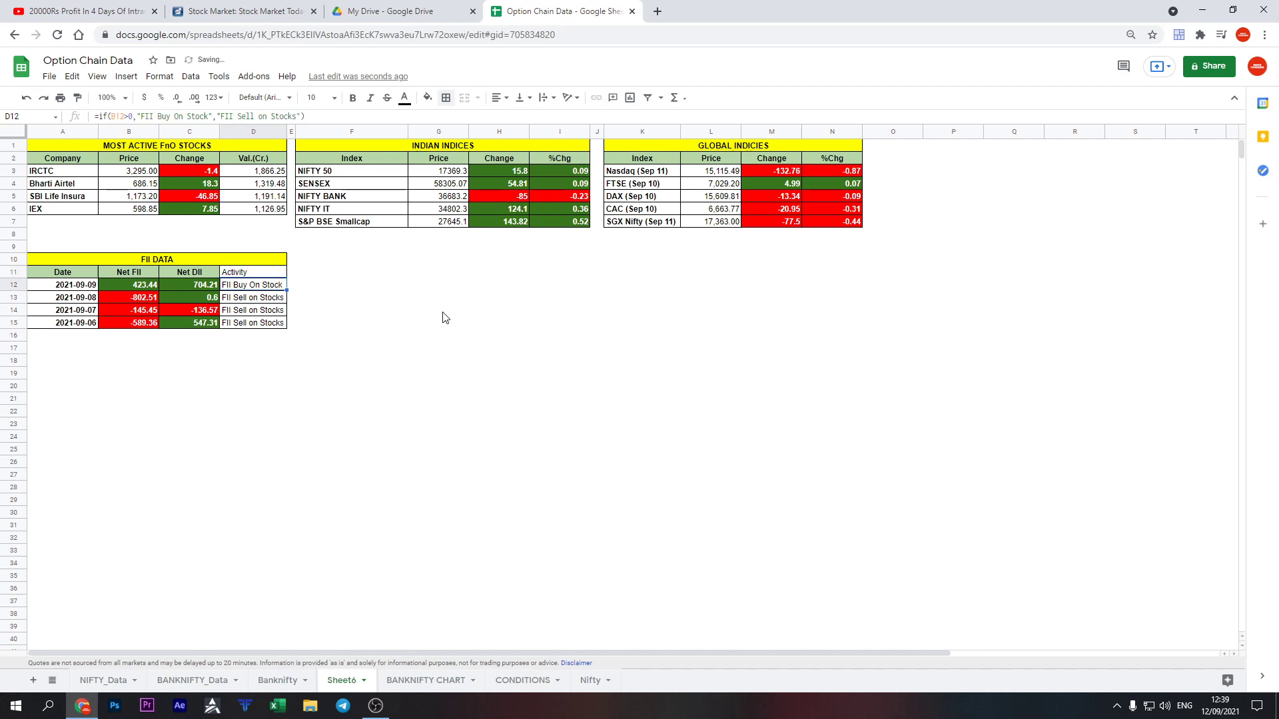
click(182, 273)
key(ctrl+c)
click(246, 272)
key(ctrl+v)
click(253, 288)
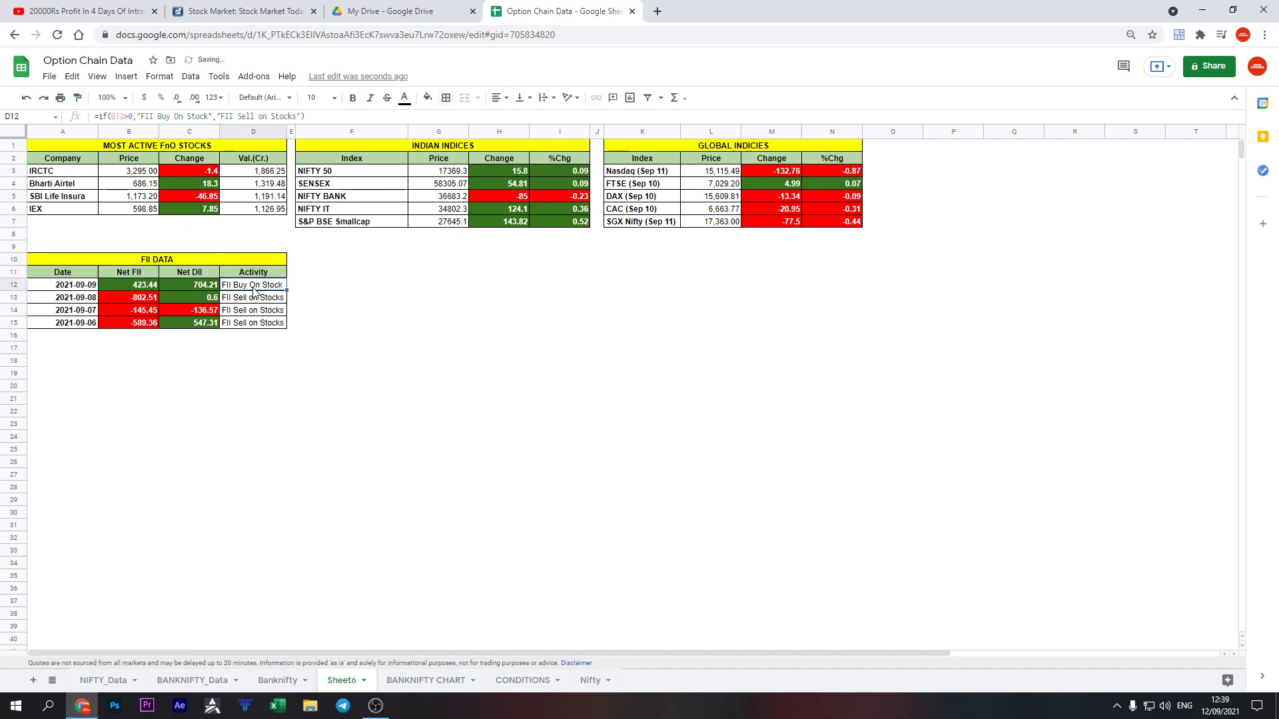
shift+click(257, 327)
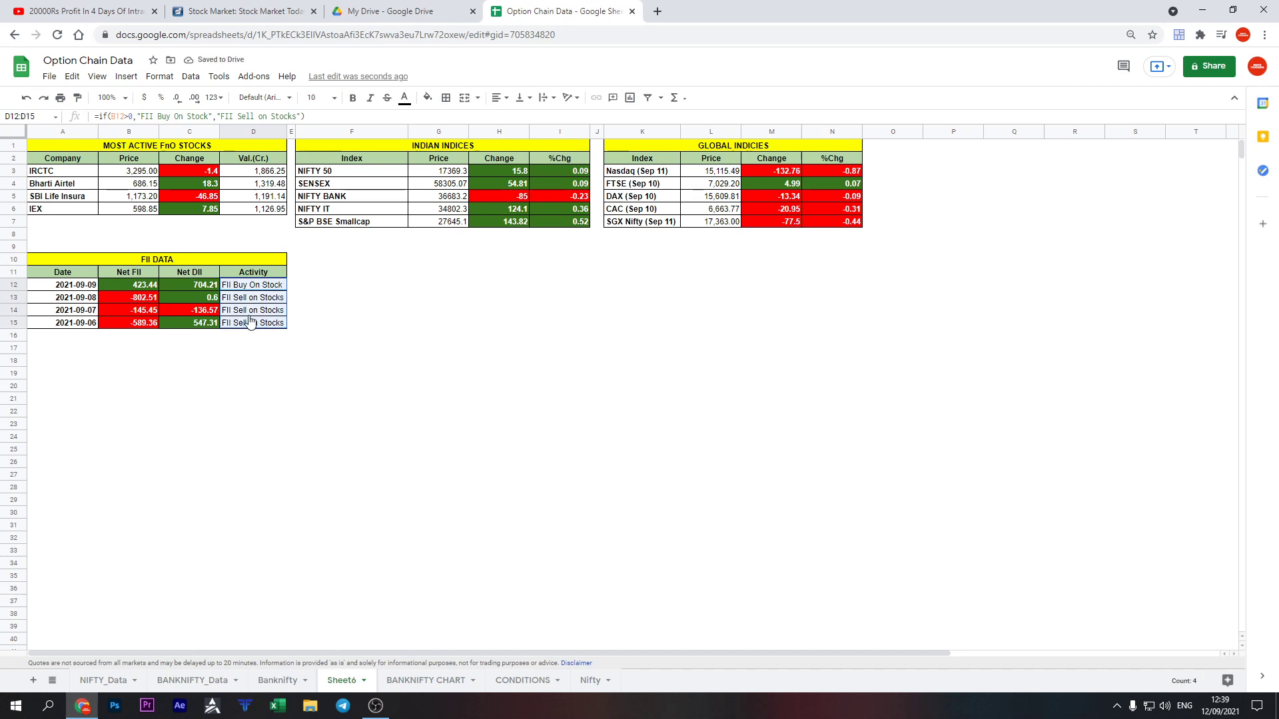
right_click(249, 320)
Add a 'Text contains Buy' conditional formatting rule with green fill for D12:D15
click(333, 662)
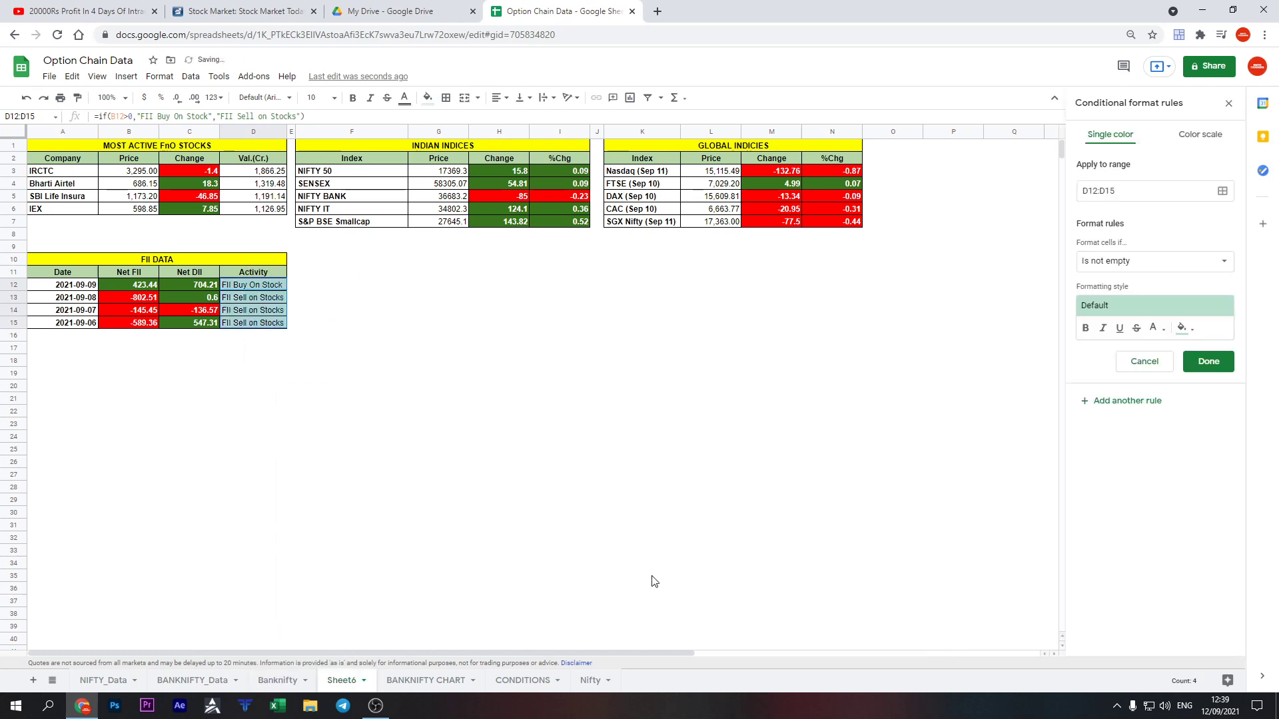
click(1153, 257)
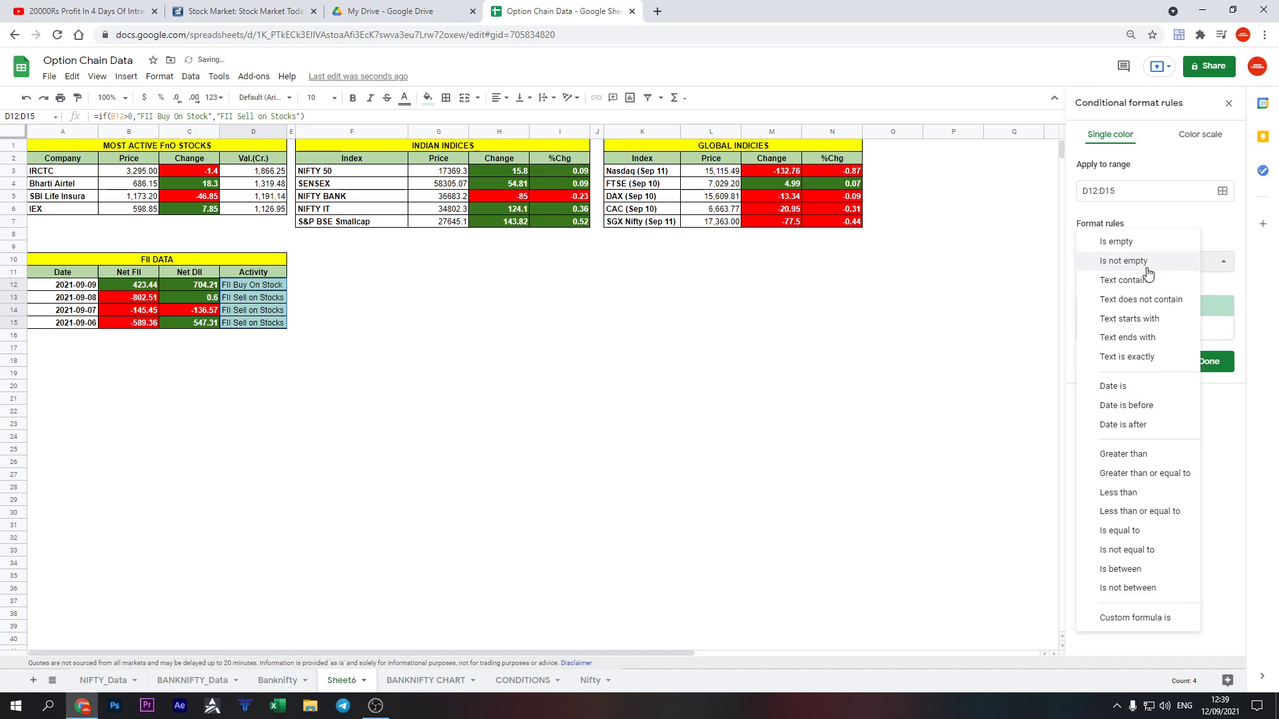
click(1143, 283)
click(1117, 289)
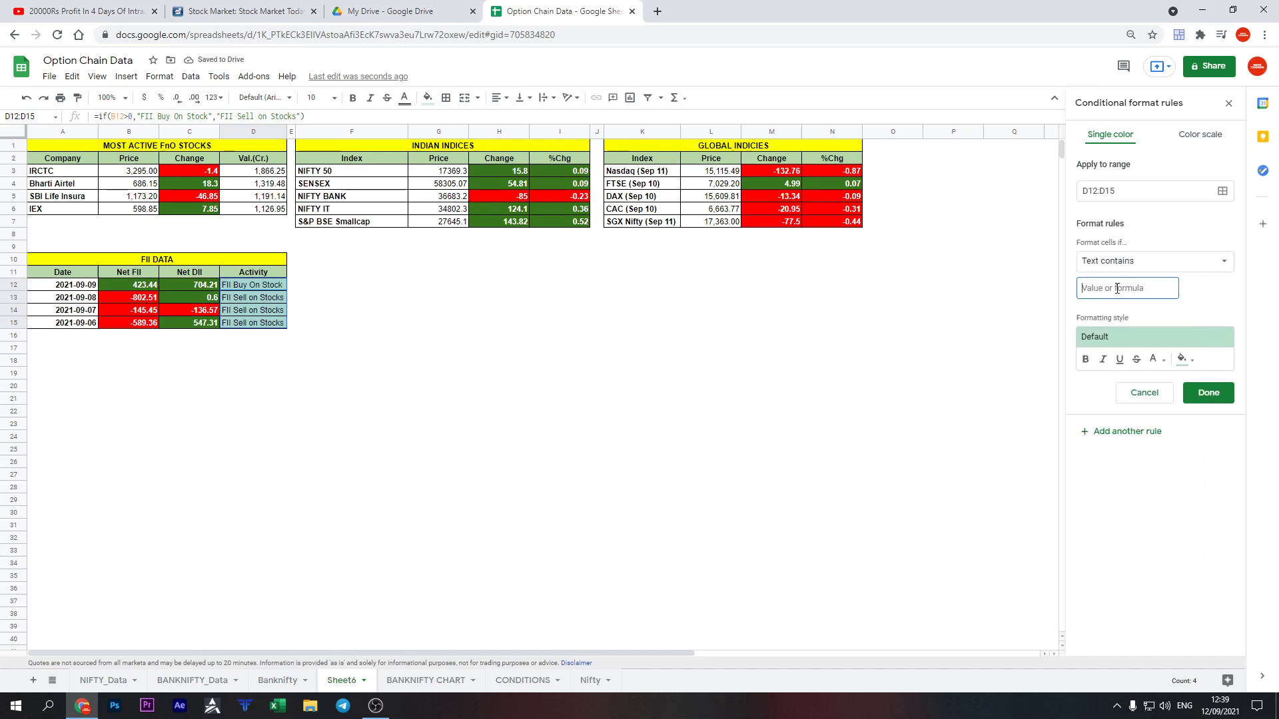
text(Buy)
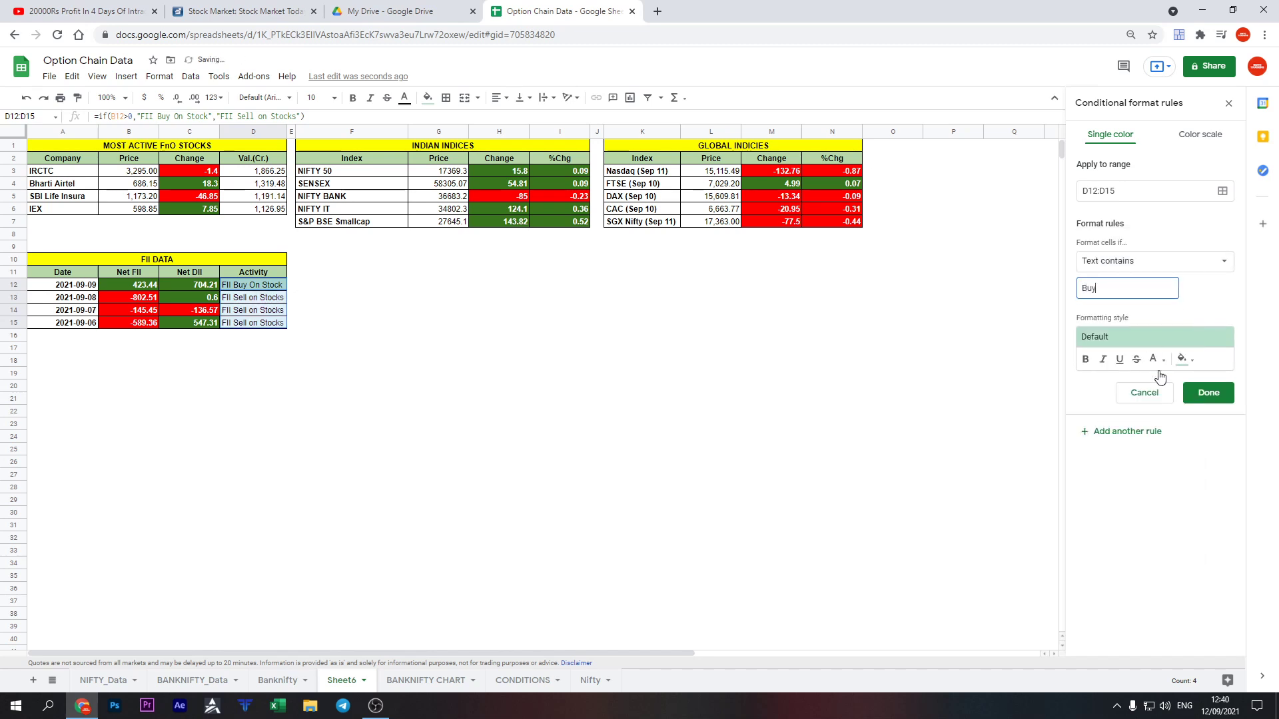
click(1208, 392)
Add a second 'Text contains Sell' rule with a light red fill
click(1131, 189)
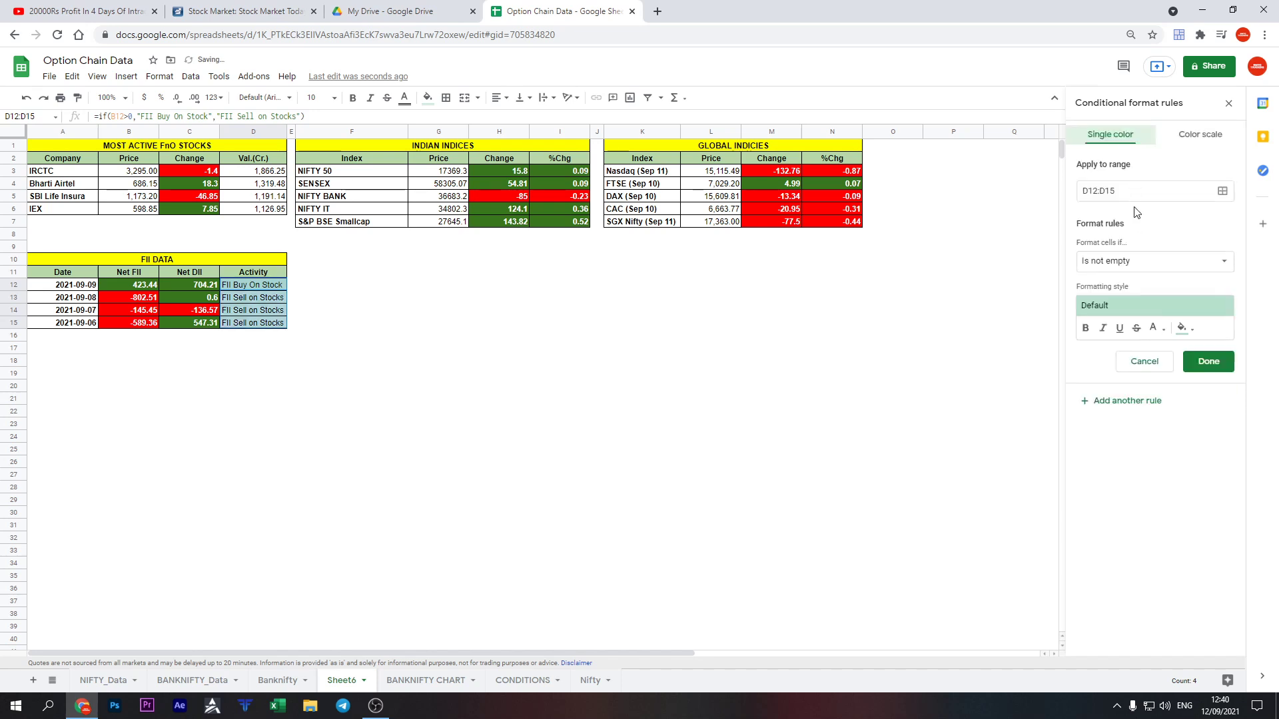
click(1141, 260)
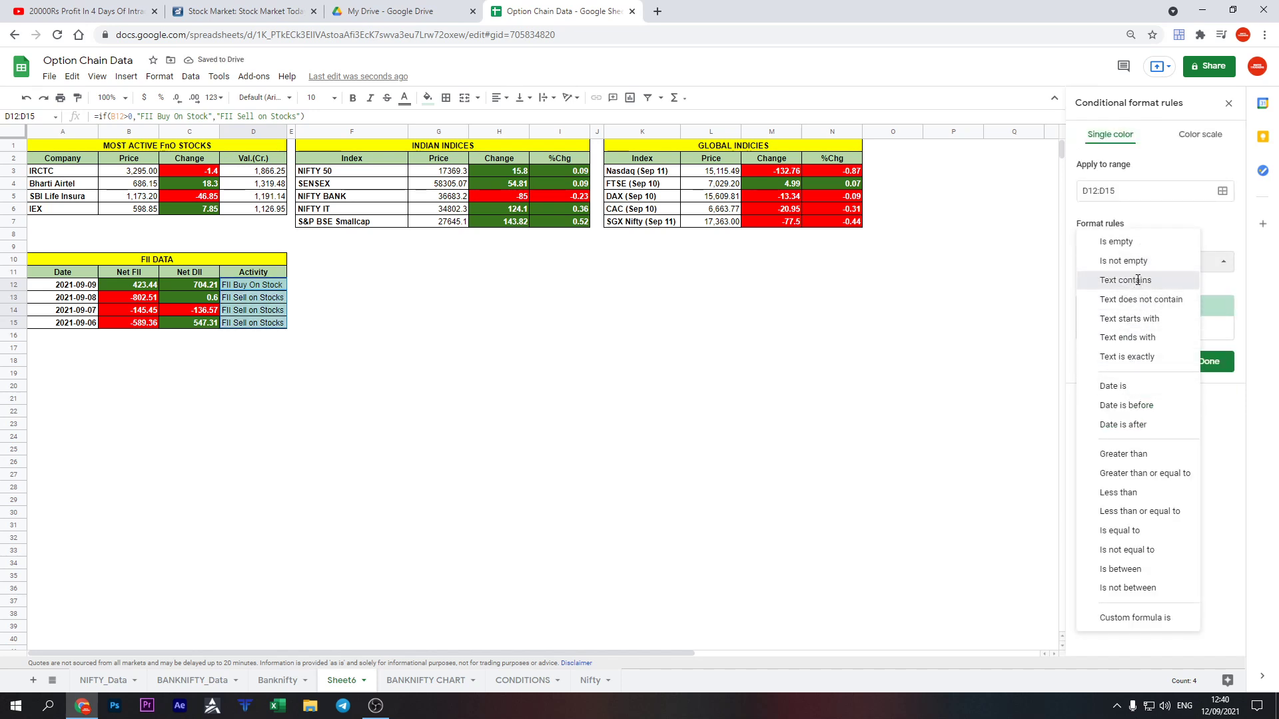
click(1132, 280)
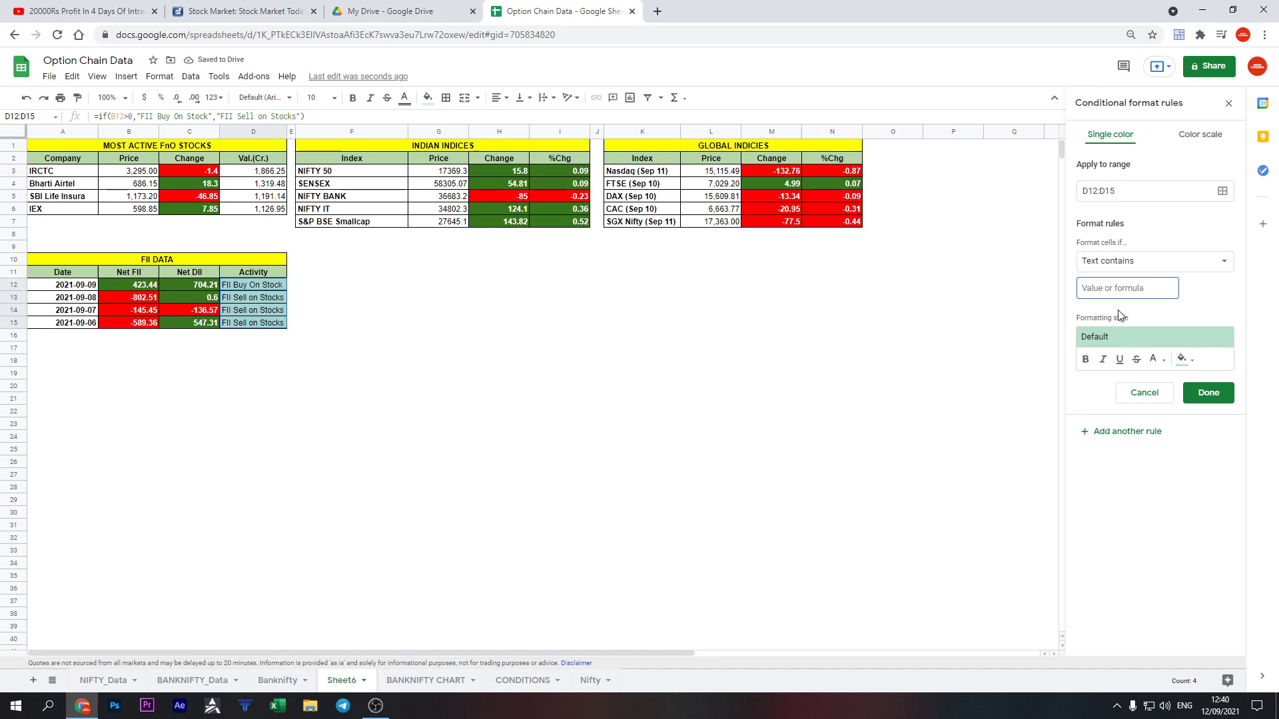
click(1183, 359)
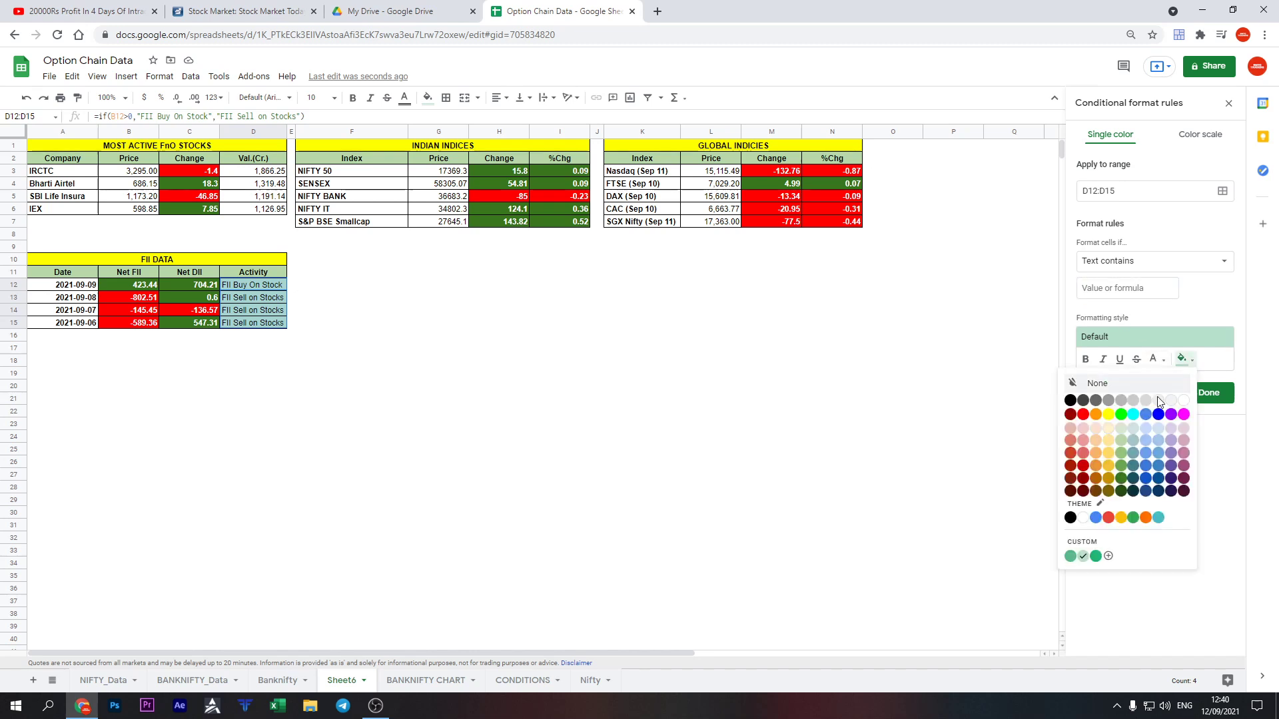
click(1084, 453)
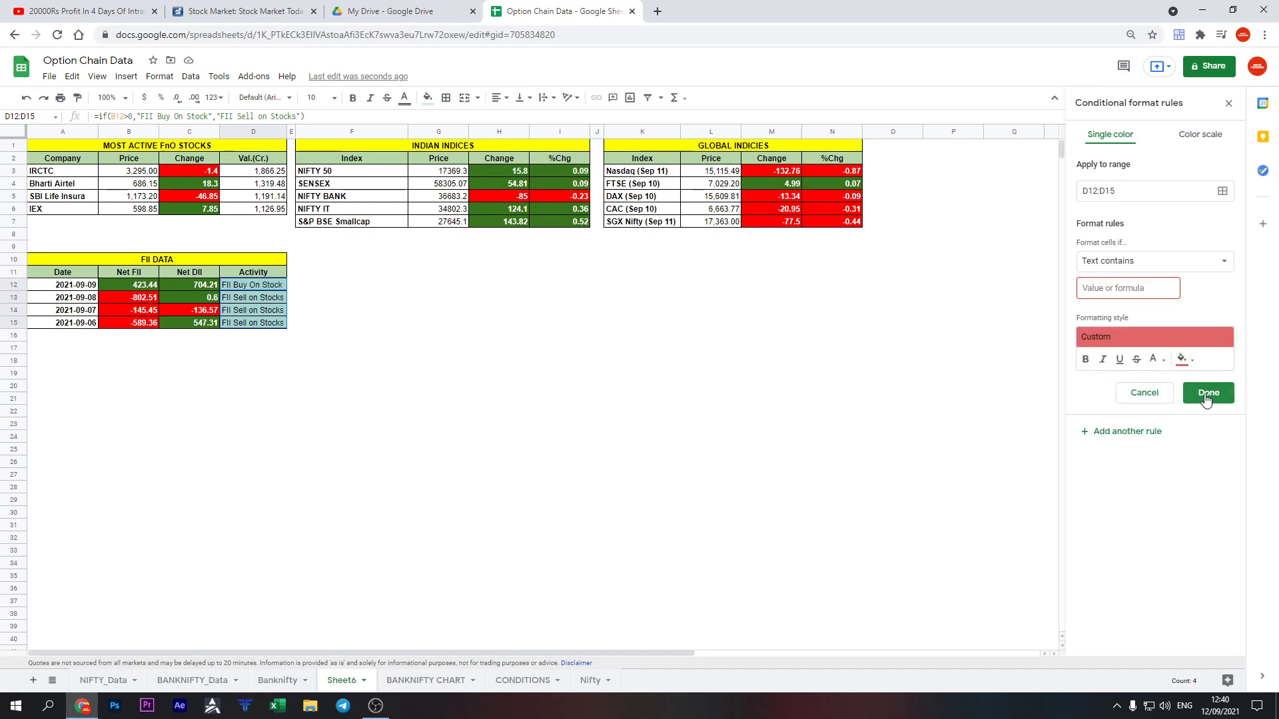
click(1158, 289)
text(Sell)
click(1171, 466)
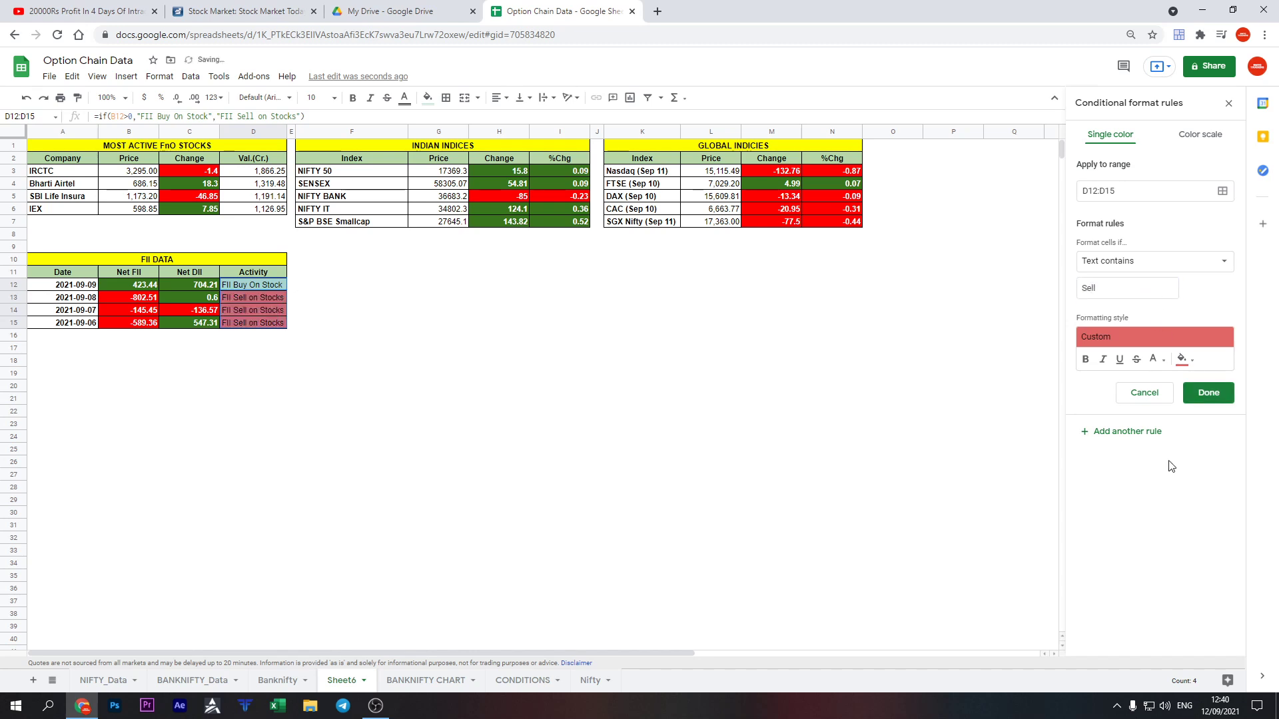
click(1207, 392)
click(642, 397)
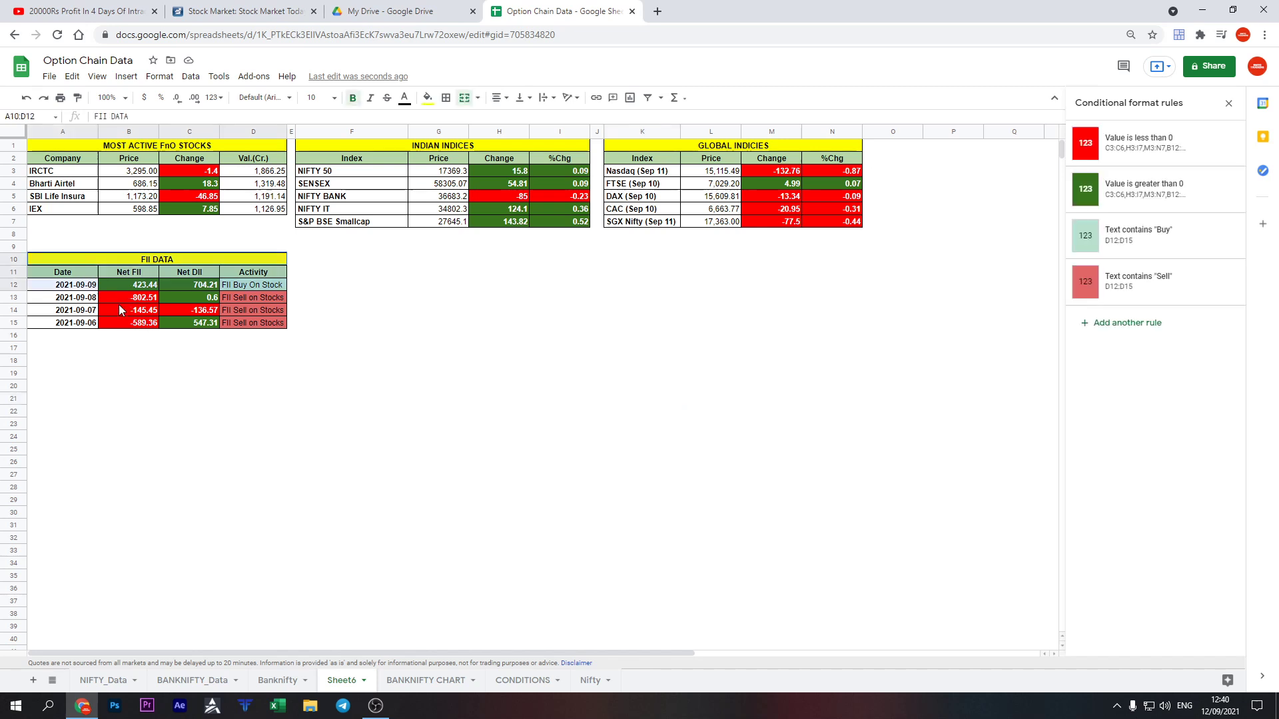
drag(122, 273, 248, 303)
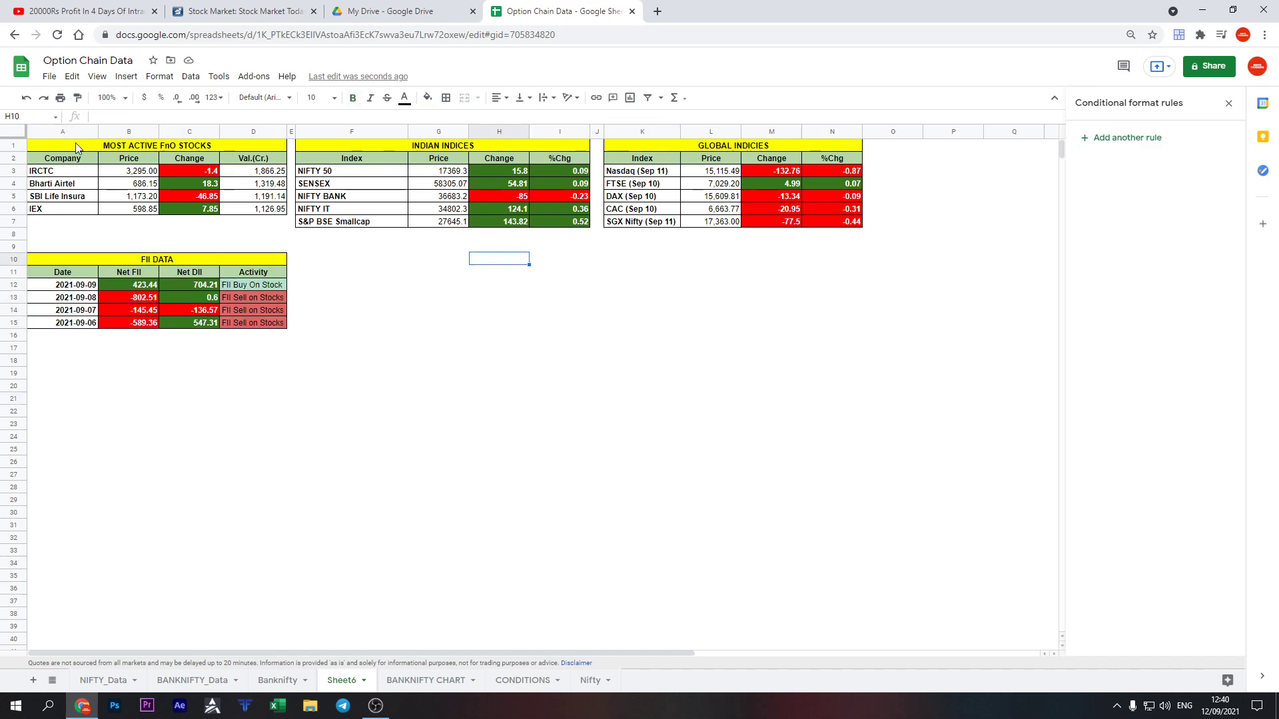
Paste a copy of the MOST ACTIVE FnO STOCKS table at F10, retitled Top Gainers
drag(76, 146, 266, 209)
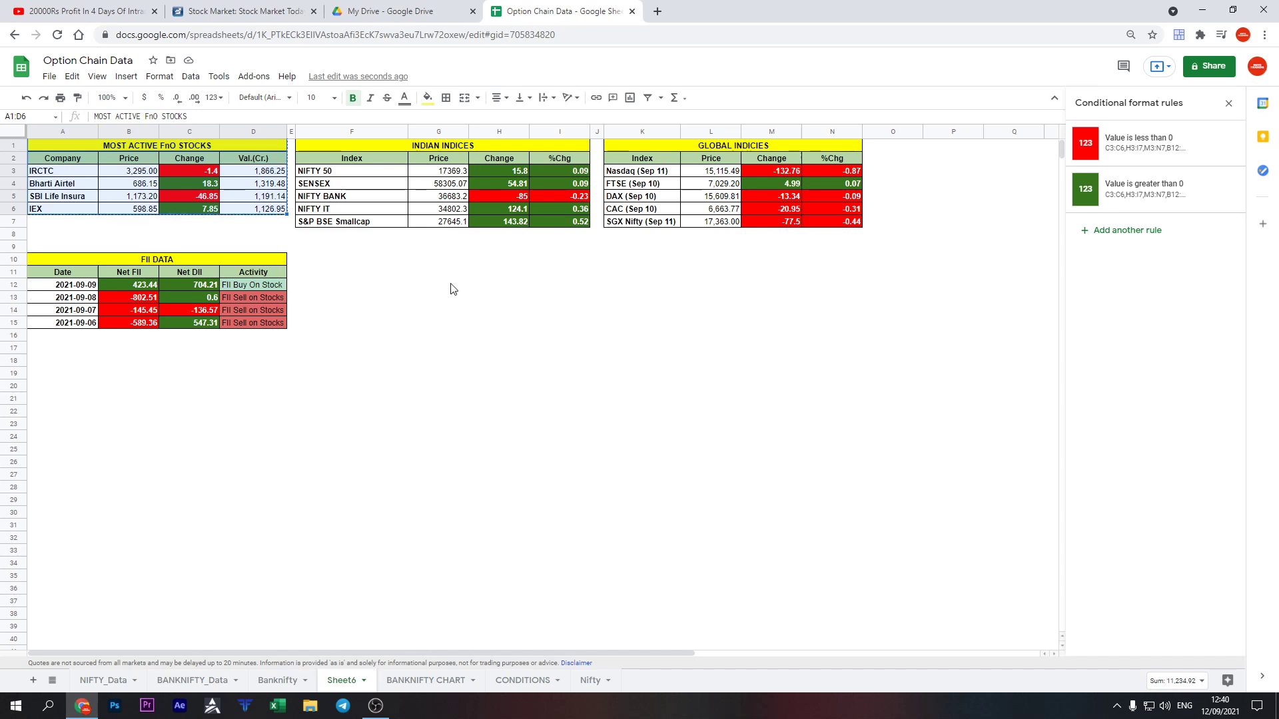
click(337, 260)
text(MOST ACTIVE FnO STOCKS Company	Price	Change	Val.(Cr.) IRCTC	3,295.00	-1.4	1,866.25 Bharti Airtel	686.15	18.3	1,319.48 SBI Life Insura	1,173.20	-46.85	1,191.14 IEX	598.85	7.85	1,126.95)
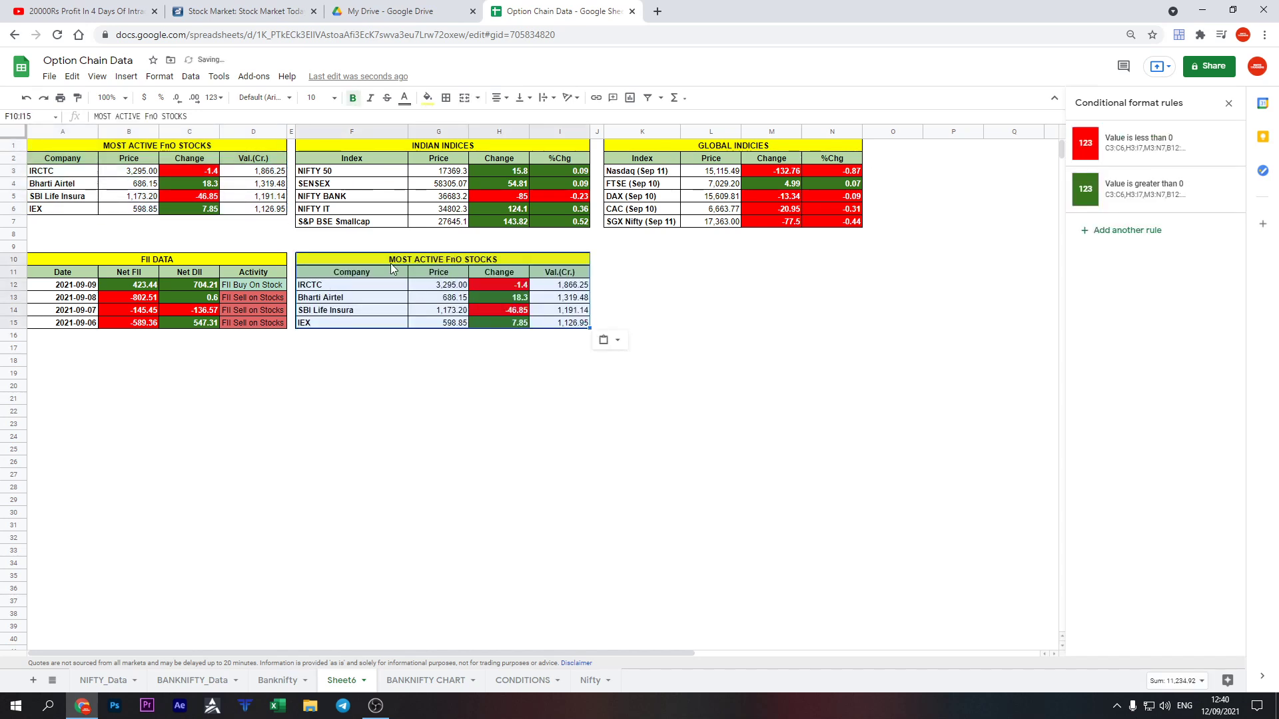
click(373, 262)
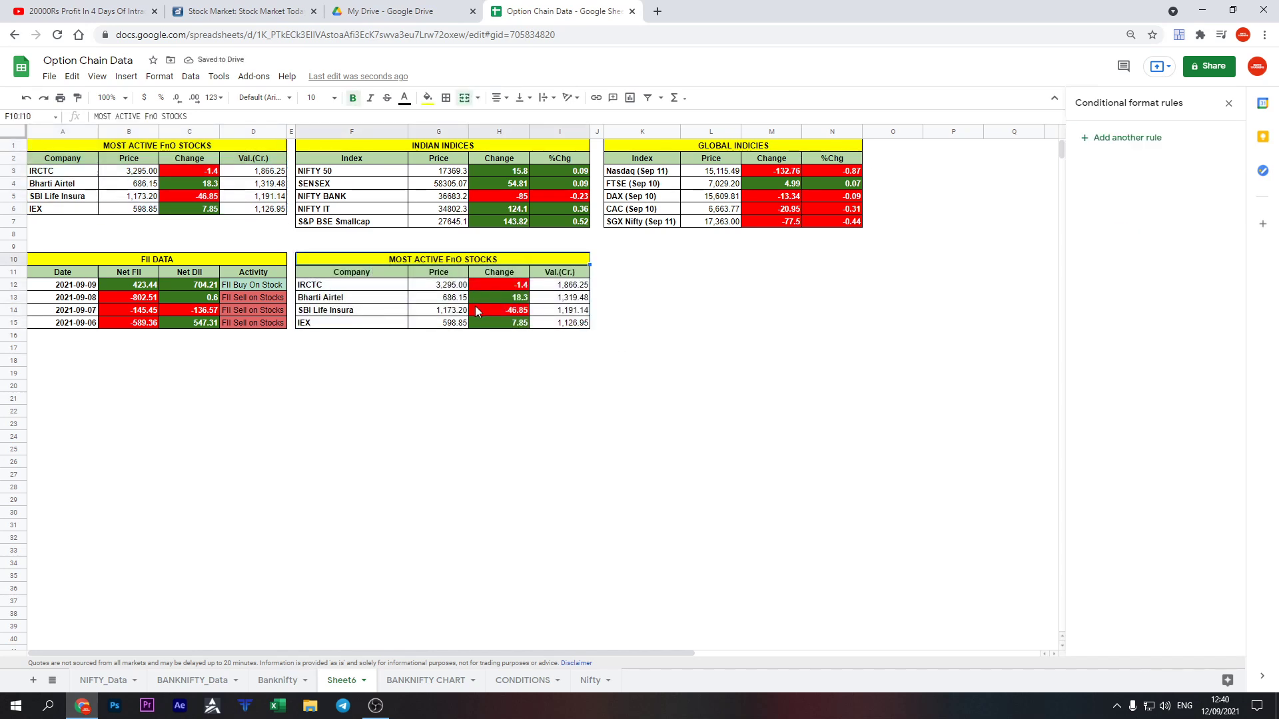
text(Top Gainers)
key(Return)
Change F11's IMPORTHTML table index to load gainers and border the new row 16
key(F2)
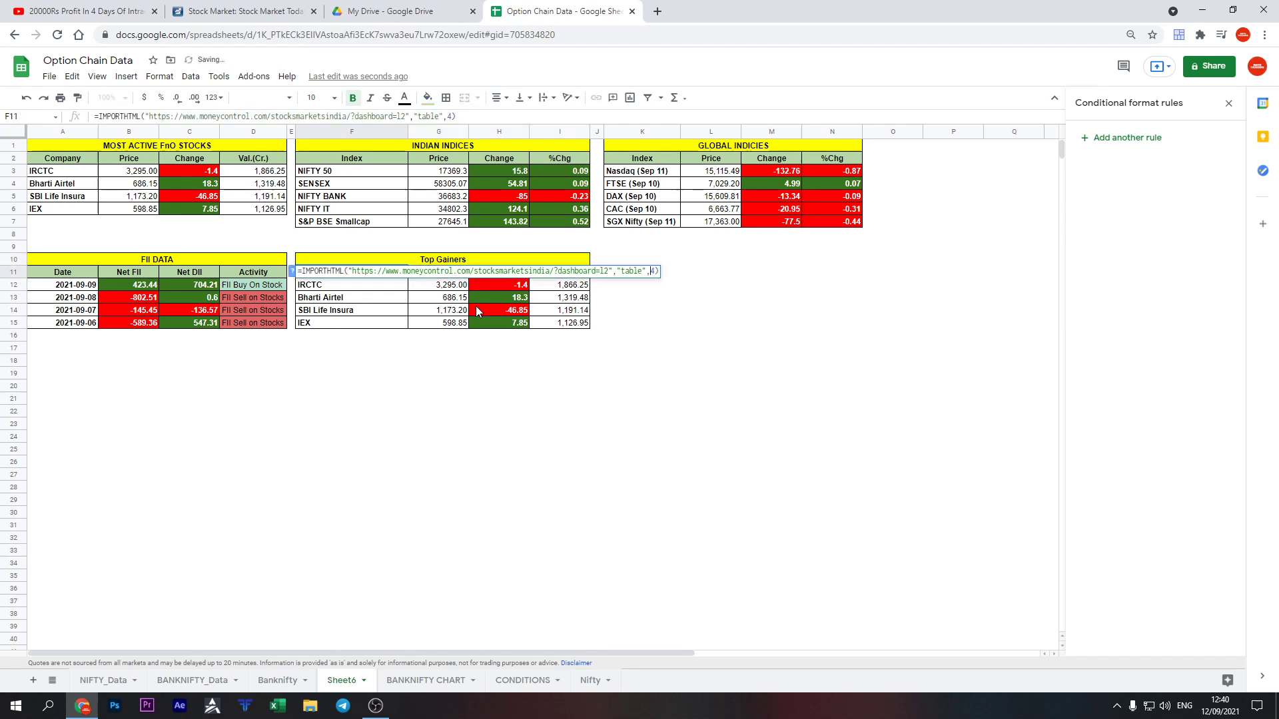
key(Return)
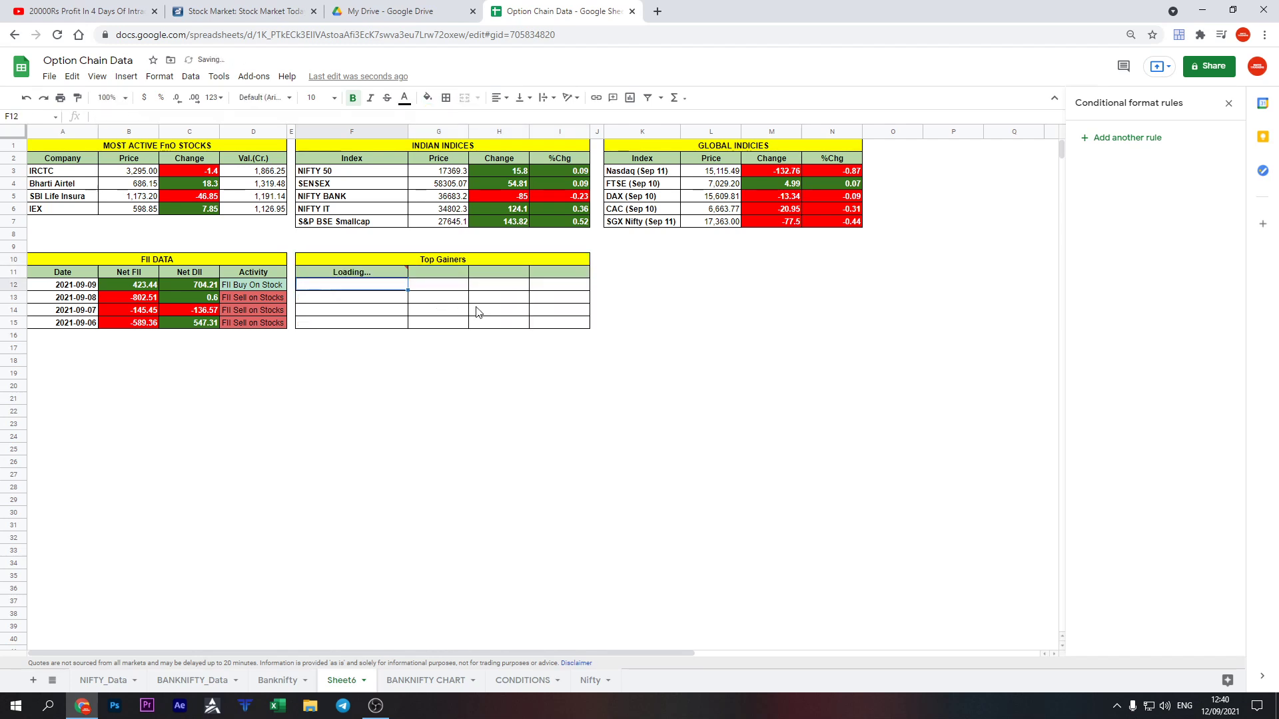
key(Down)
key(Down)
key(Down)
key(Down)
key(shift+Right)
key(shift+Right)
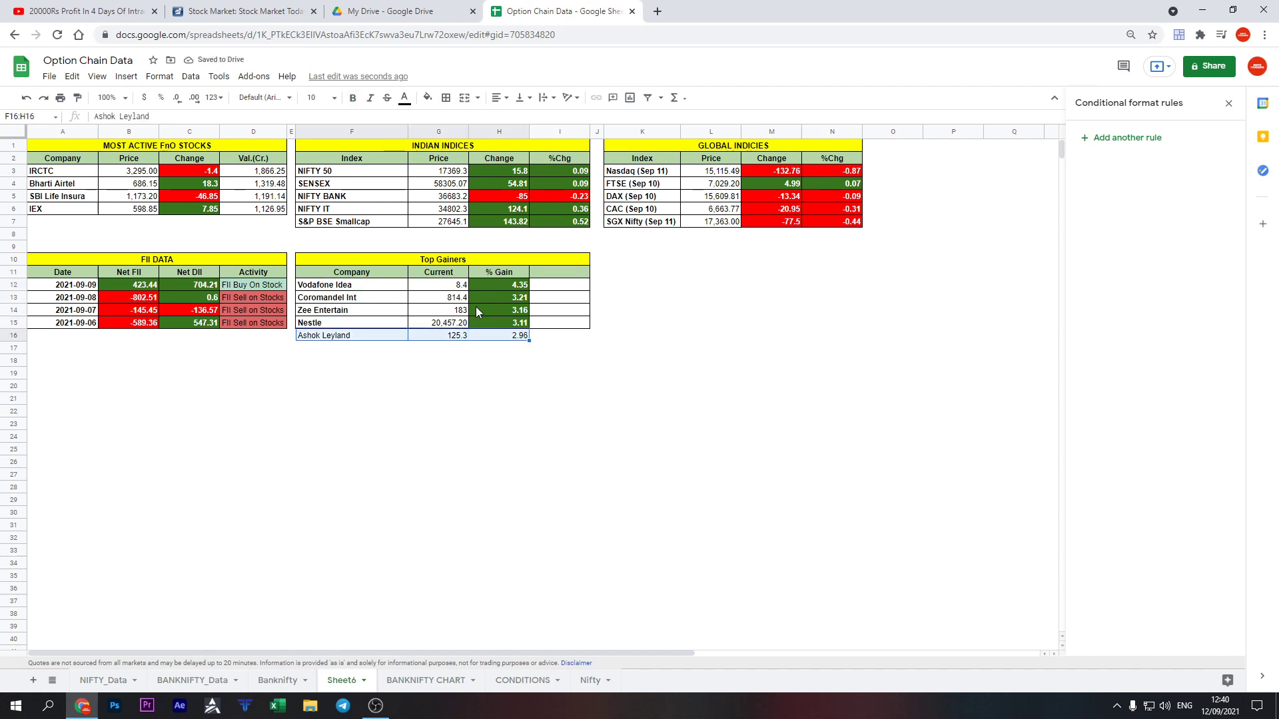
key(shift+Right)
click(443, 98)
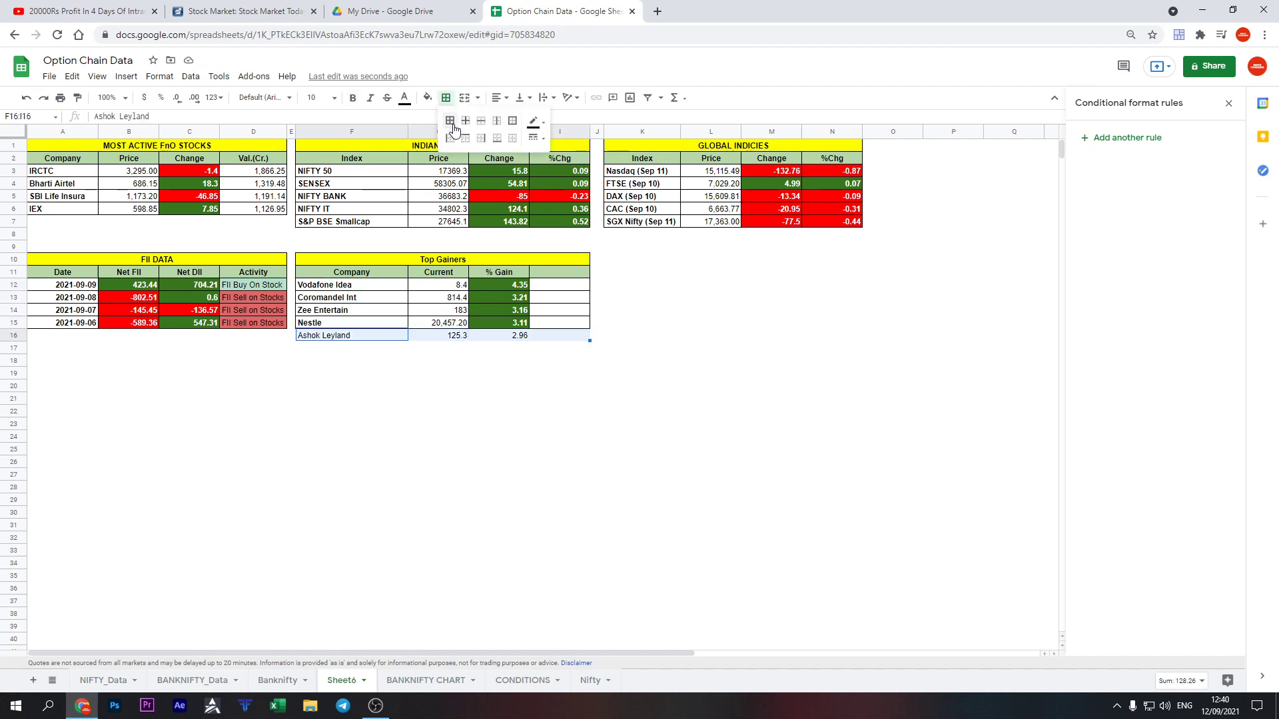
click(451, 124)
click(658, 324)
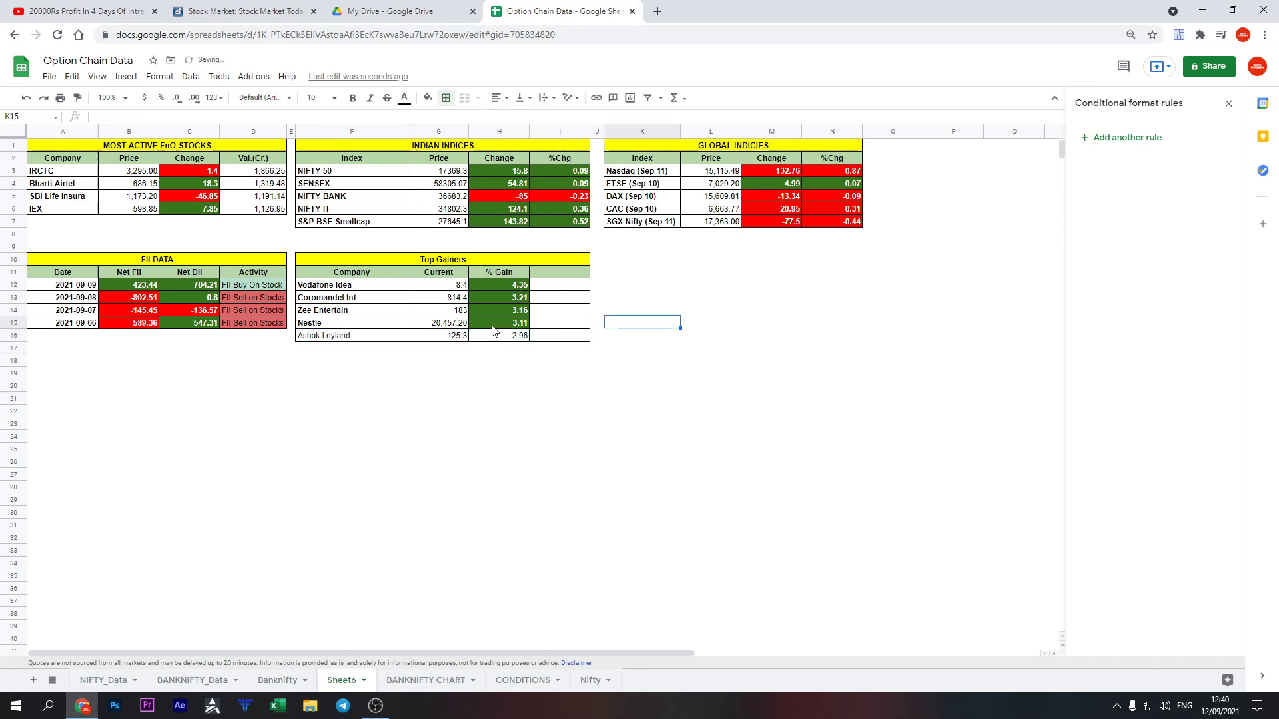
Copy H15's green formatting to H16 and bold the Ashok Leyland name in F16
click(493, 325)
click(77, 97)
click(514, 336)
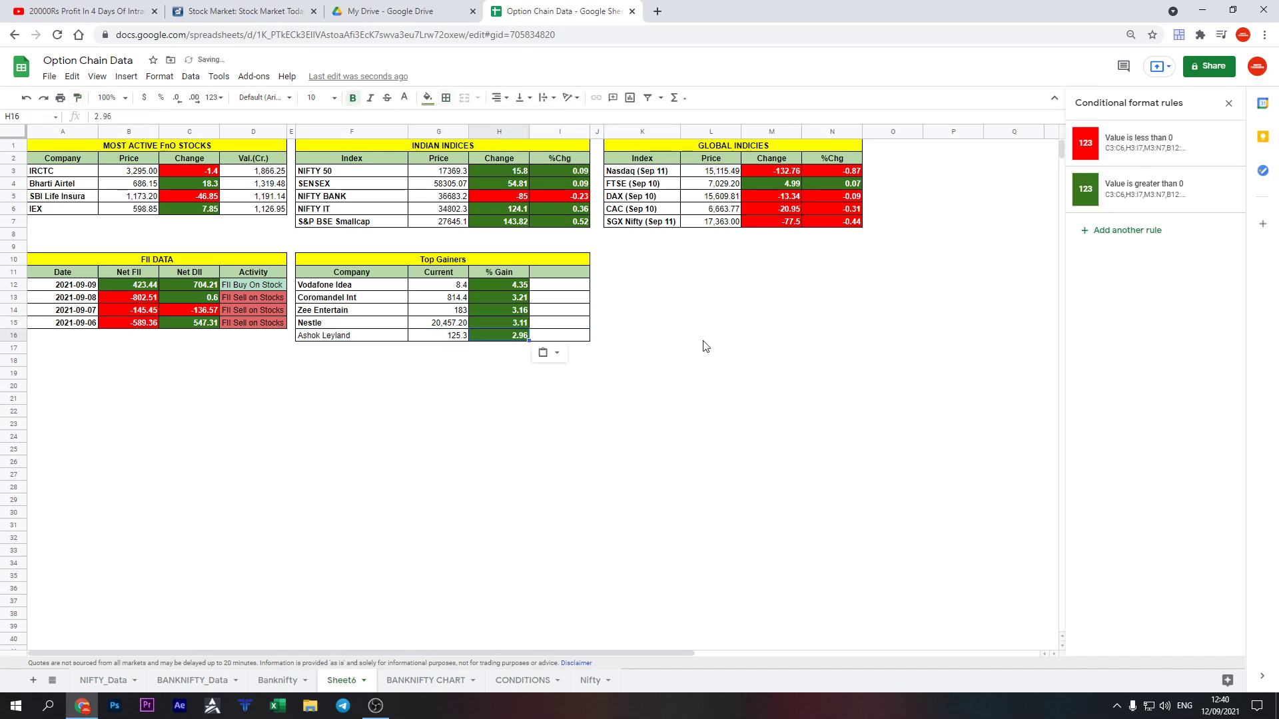
key(Right)
key(Up)
key(Up)
key(Up)
key(Up)
key(Down)
key(Left)
key(Left)
key(Left)
key(Down)
key(Down)
key(Down)
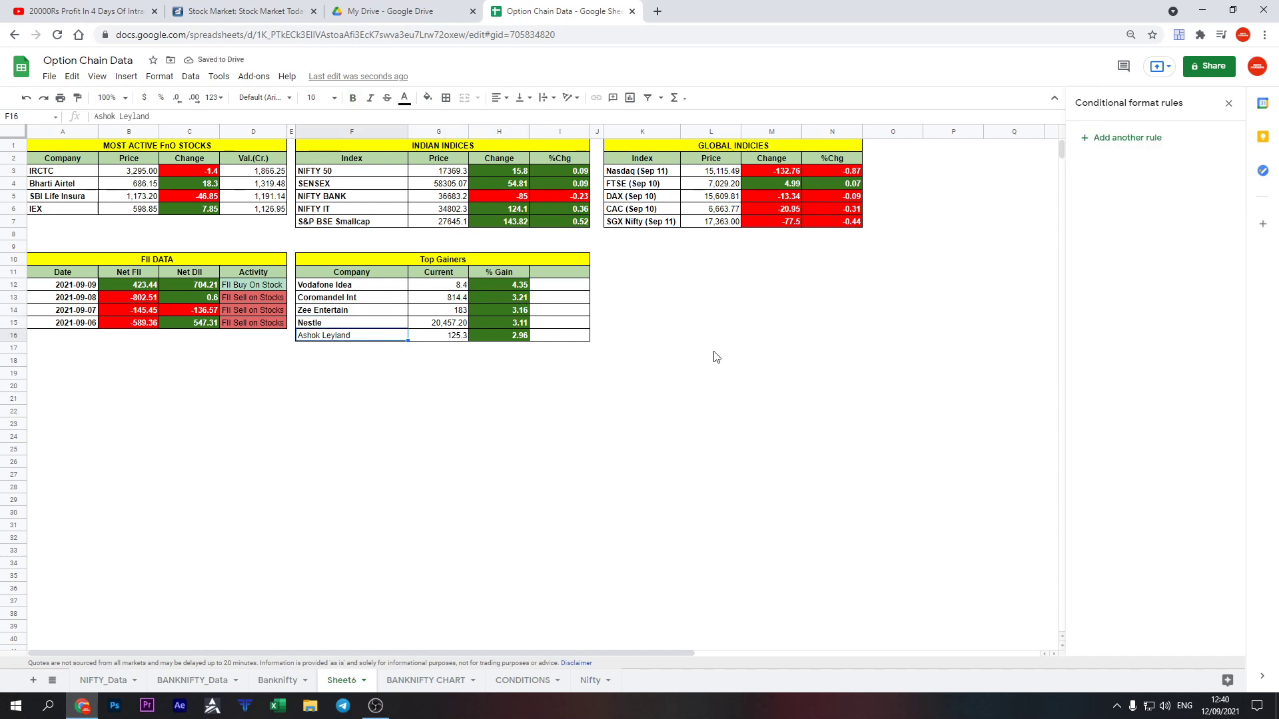
key(ctrl+b)
click(562, 275)
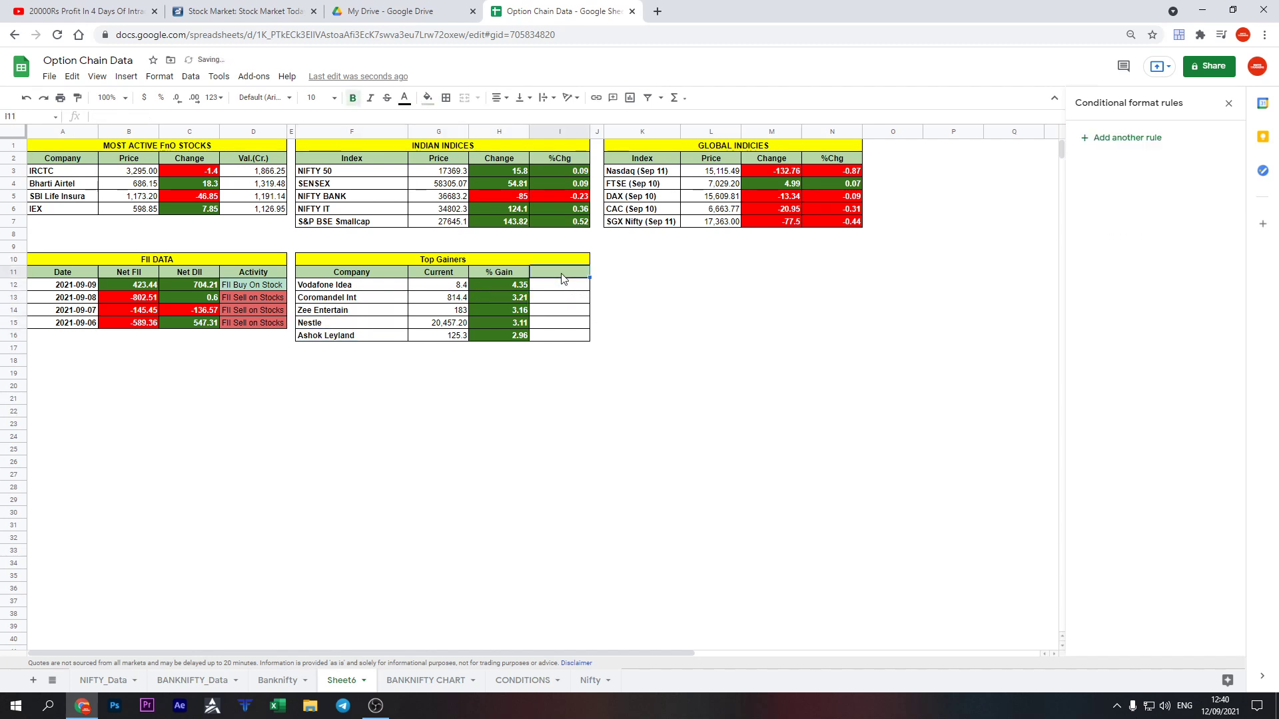
Unmerge the Top Gainers title and delete the empty cells I10:I16, shifting left
click(549, 257)
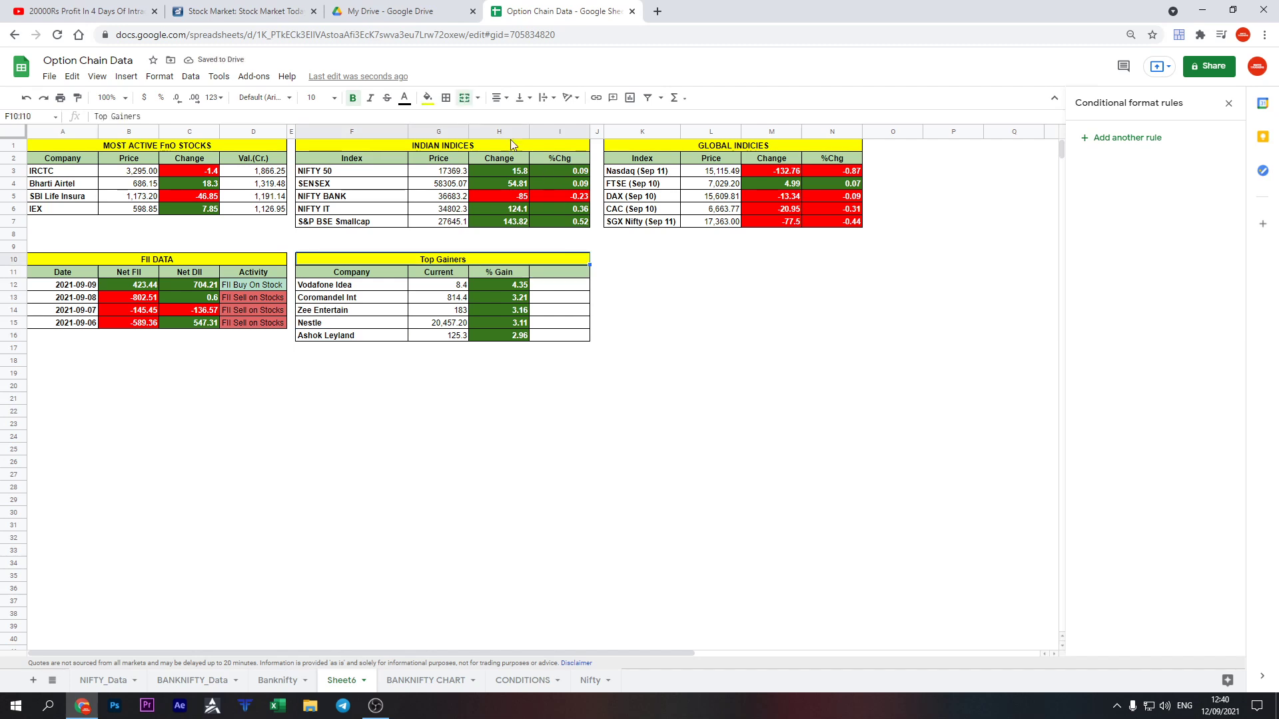
click(464, 97)
click(556, 260)
drag(556, 265, 559, 336)
right_click(559, 336)
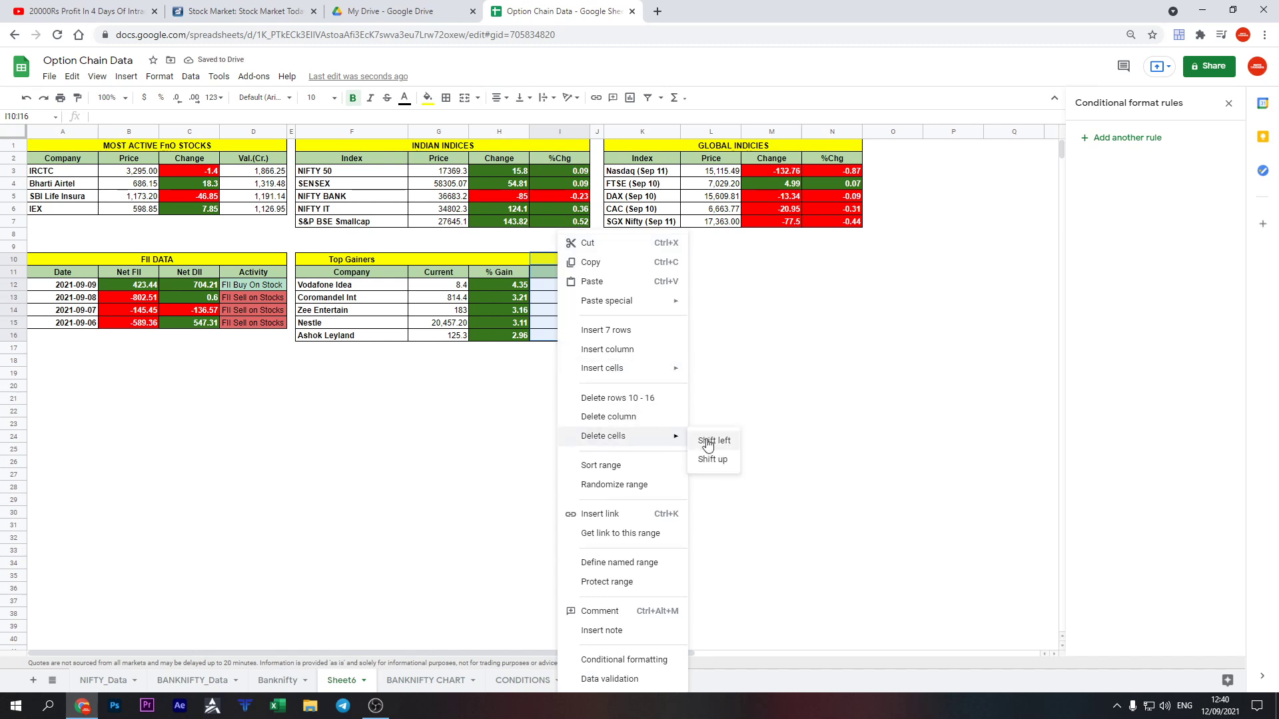
click(712, 437)
click(500, 259)
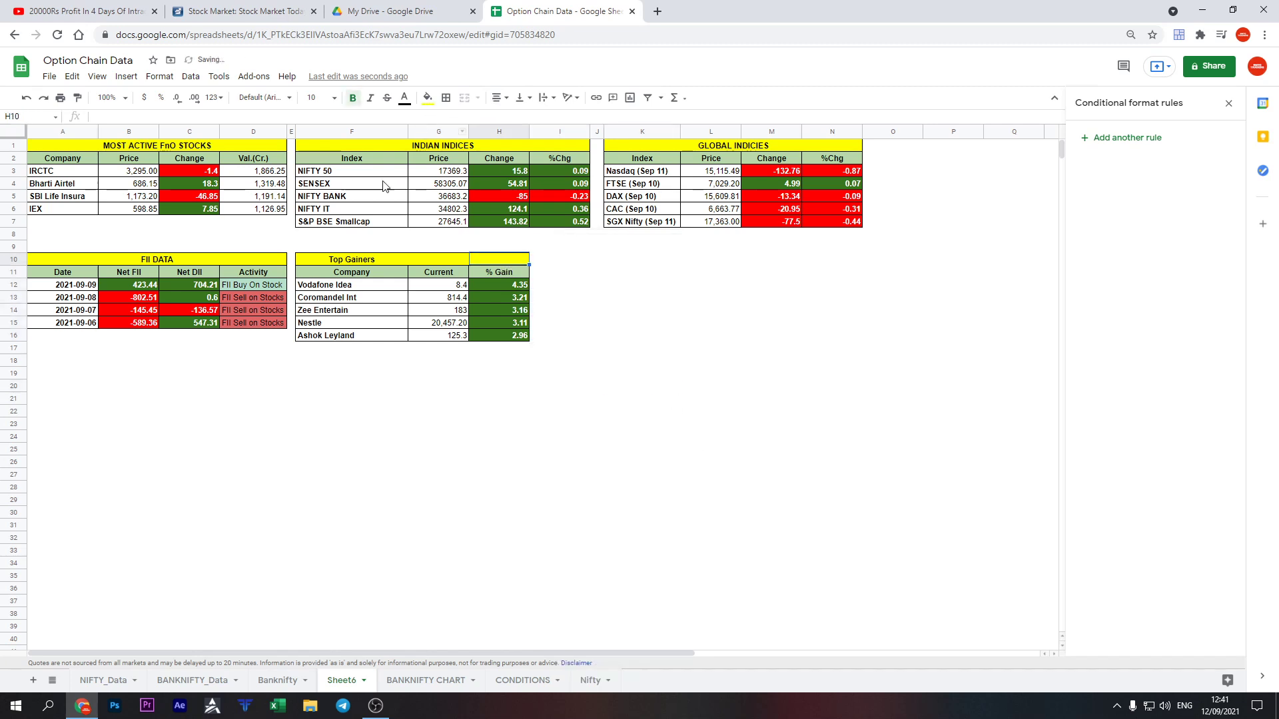
Merge the Top Gainers title across F10:H10, add borders, and copy the table F10:H16
drag(336, 261, 493, 262)
click(464, 97)
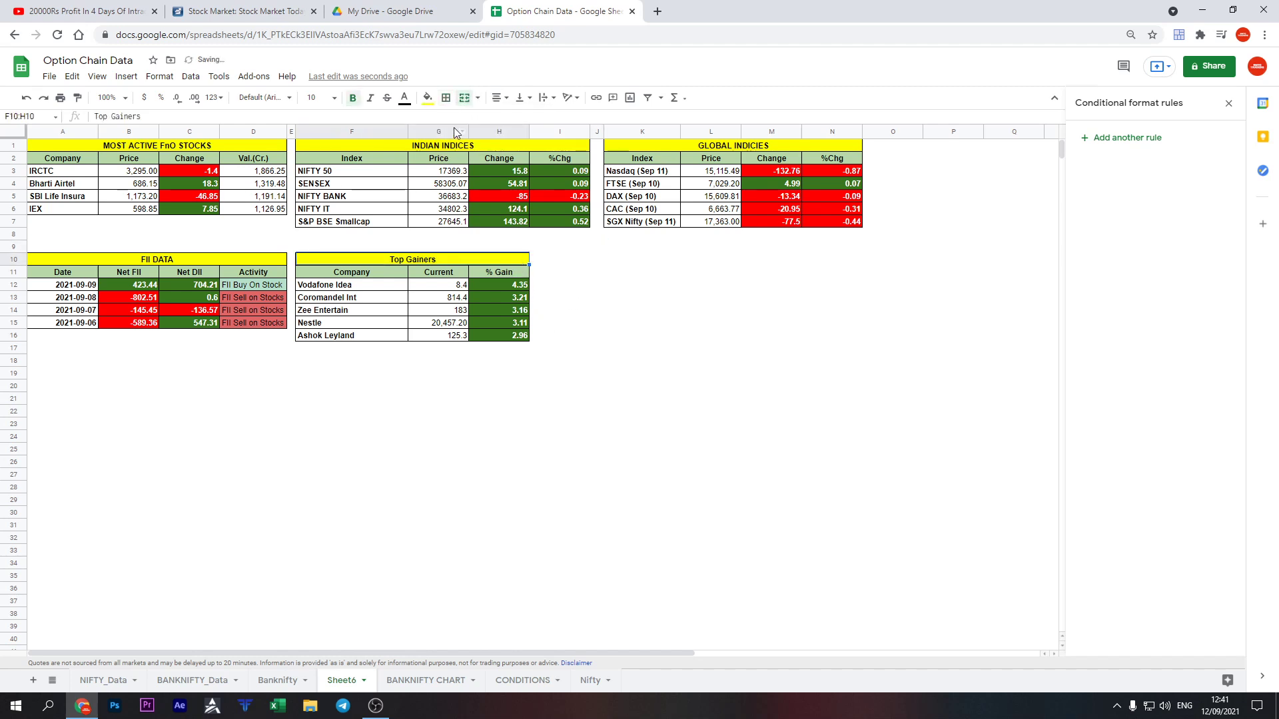
click(445, 98)
click(642, 284)
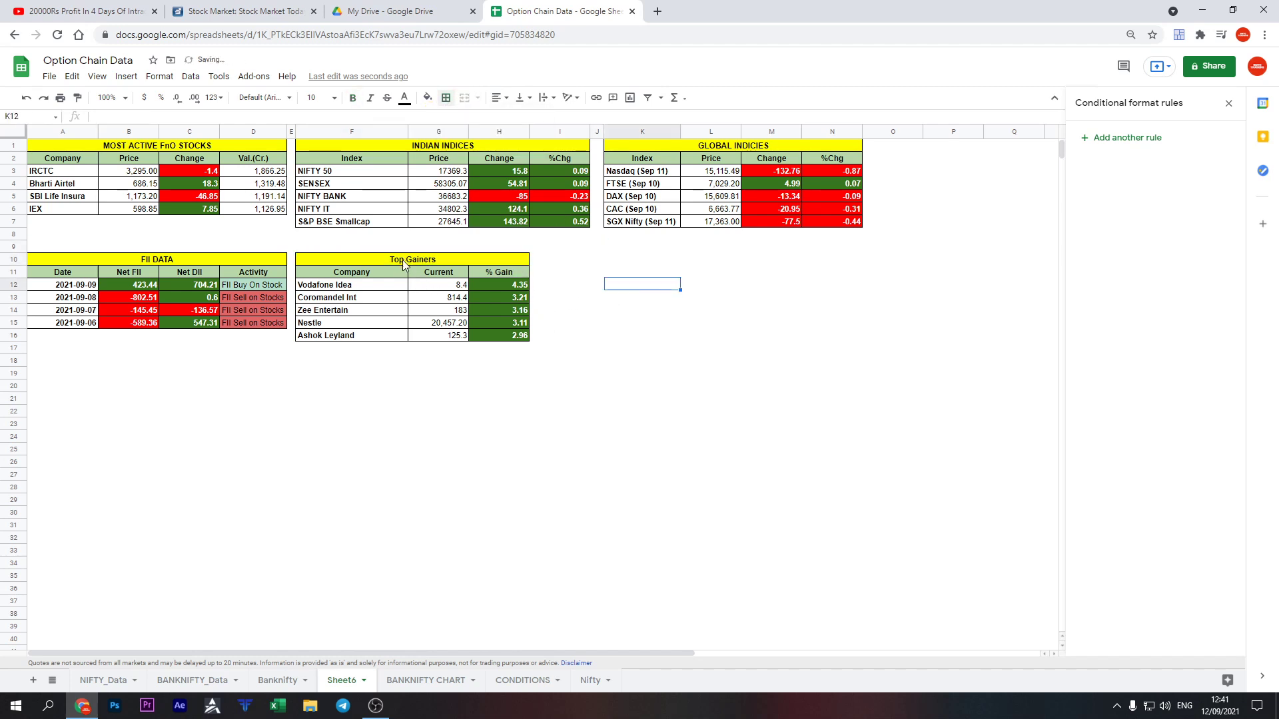
drag(403, 265, 407, 336)
key(ctrl+c)
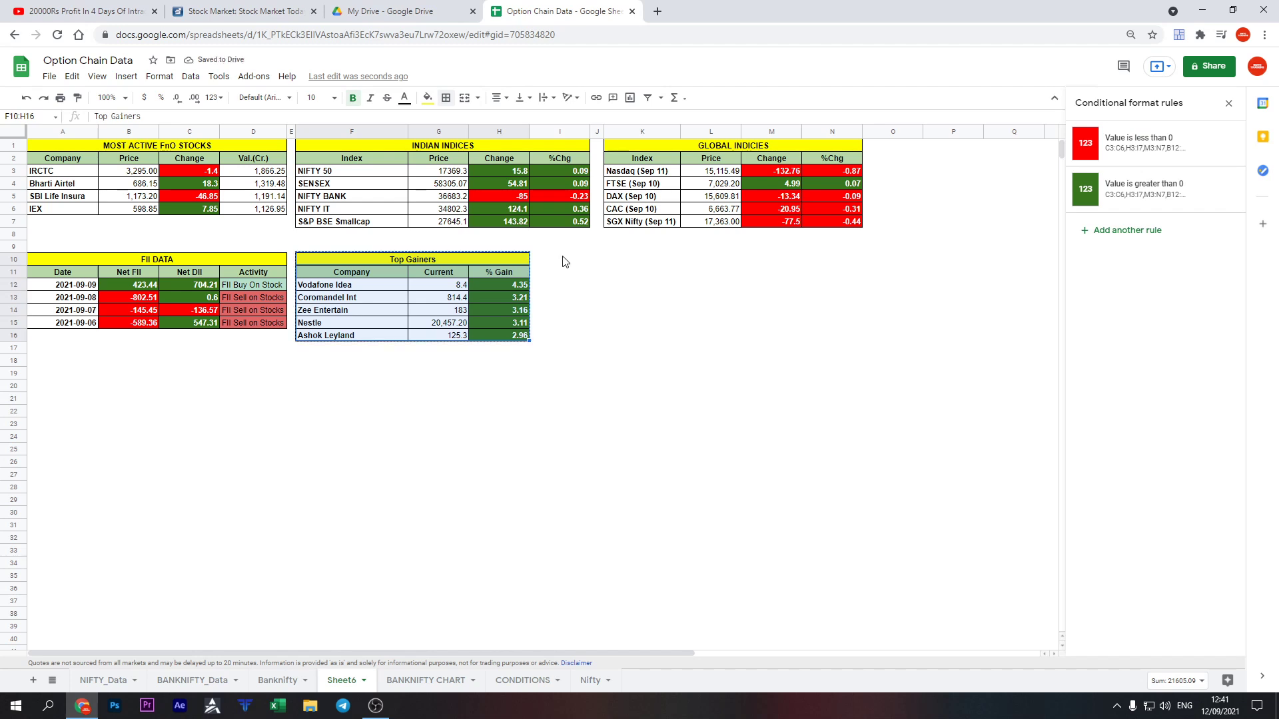
Paste the Top Gainers copy at K10 and change the K11 IMPORTHTML table index to load losers
click(564, 261)
click(613, 261)
key(ctrl+v)
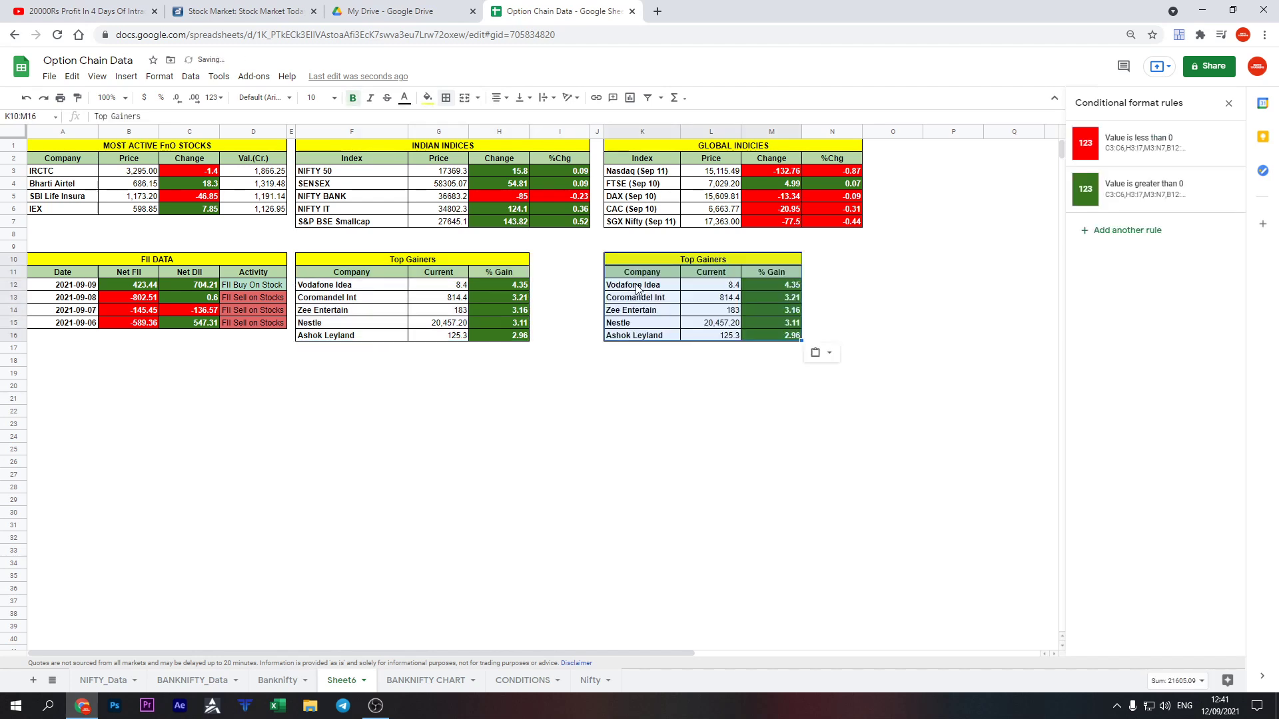
click(649, 274)
key(F2)
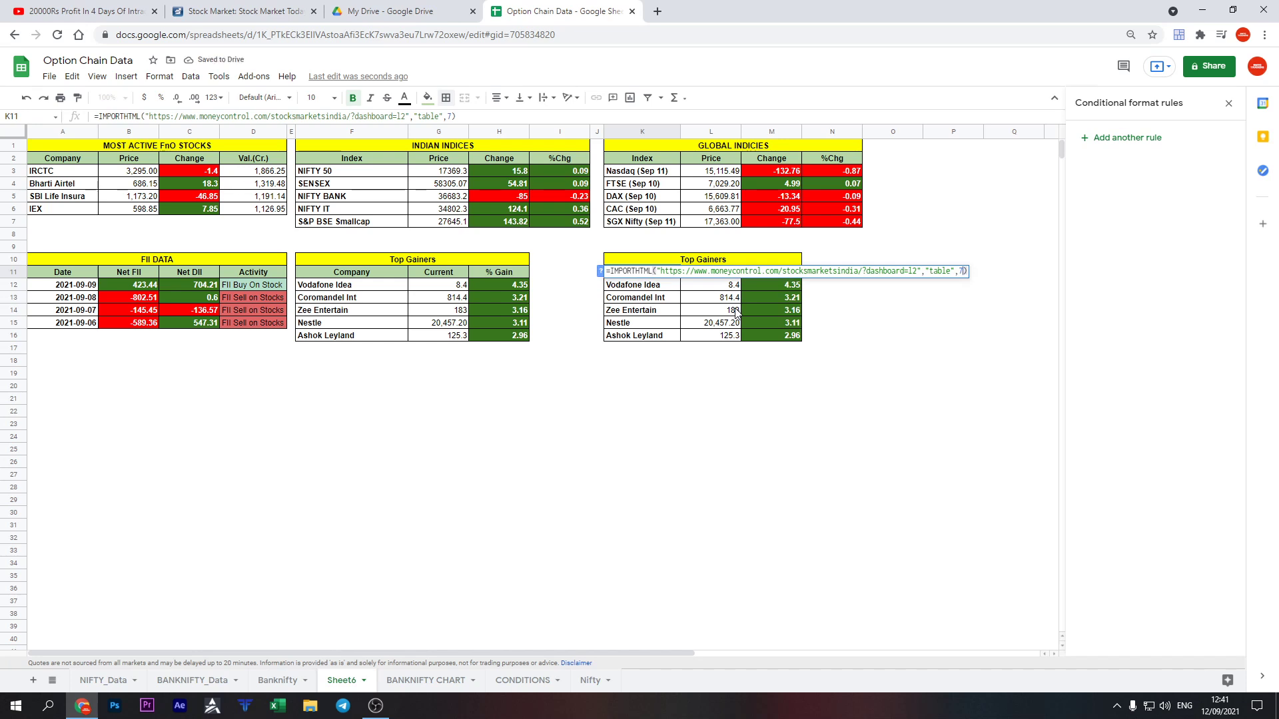
text(8)
key(Return)
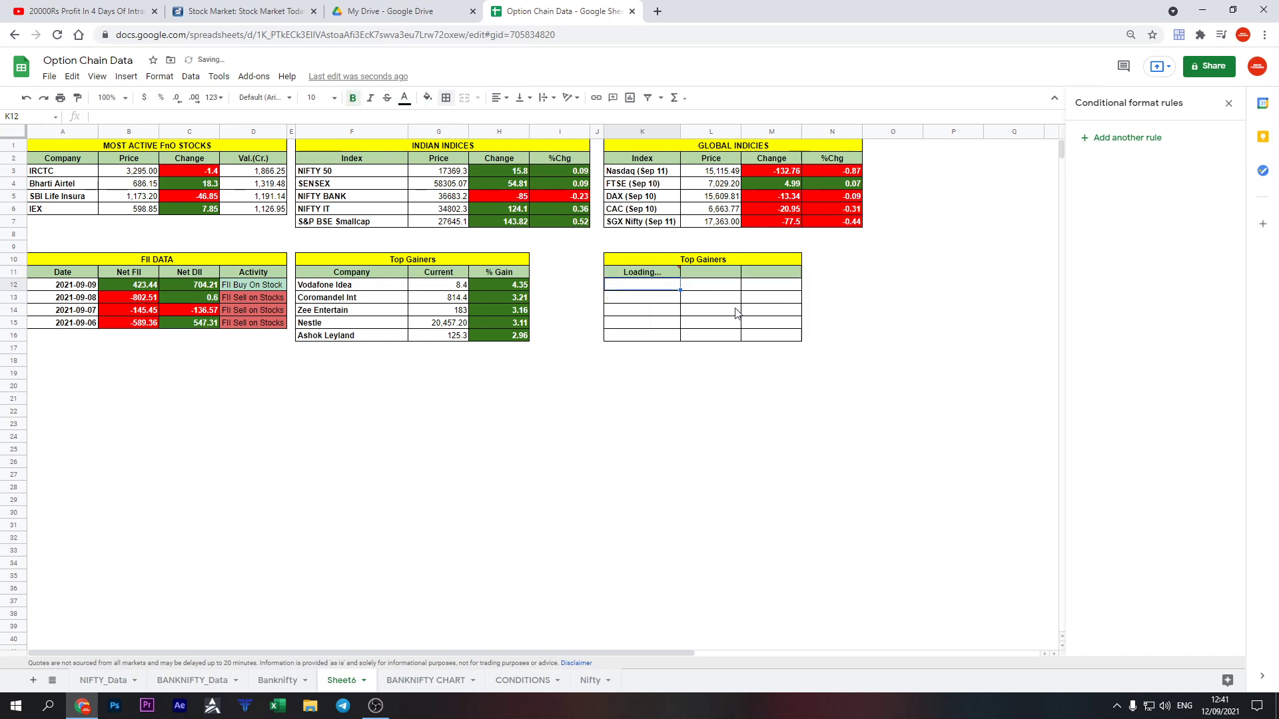
key(Up)
key(F2)
key(Escape)
Retitle the copied table 'Top Losers'
key(Up)
key(F2)
key(BackSpace)
key(BackSpace)
key(BackSpace)
key(BackSpace)
key(BackSpace)
key(BackSpace)
text(sers)
key(Return)
key(Up)
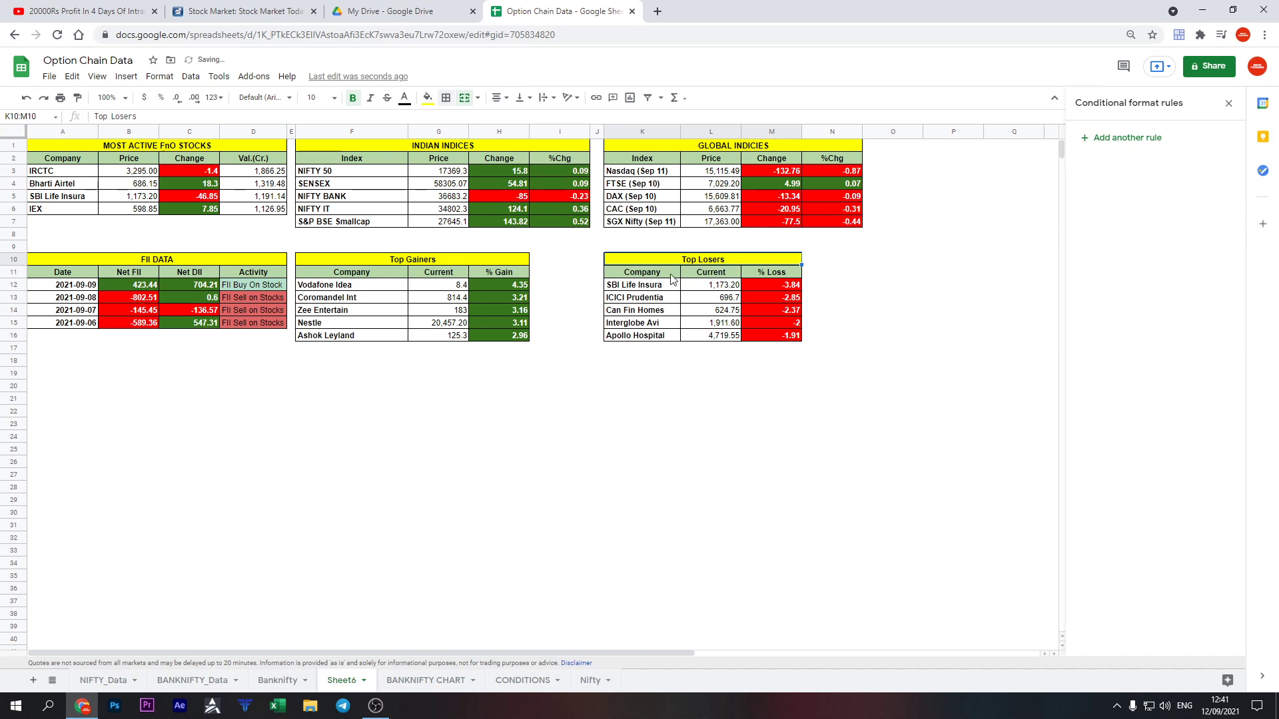
click(428, 97)
Make the Top Losers title and company names K12:K16 white text on red fill
click(449, 161)
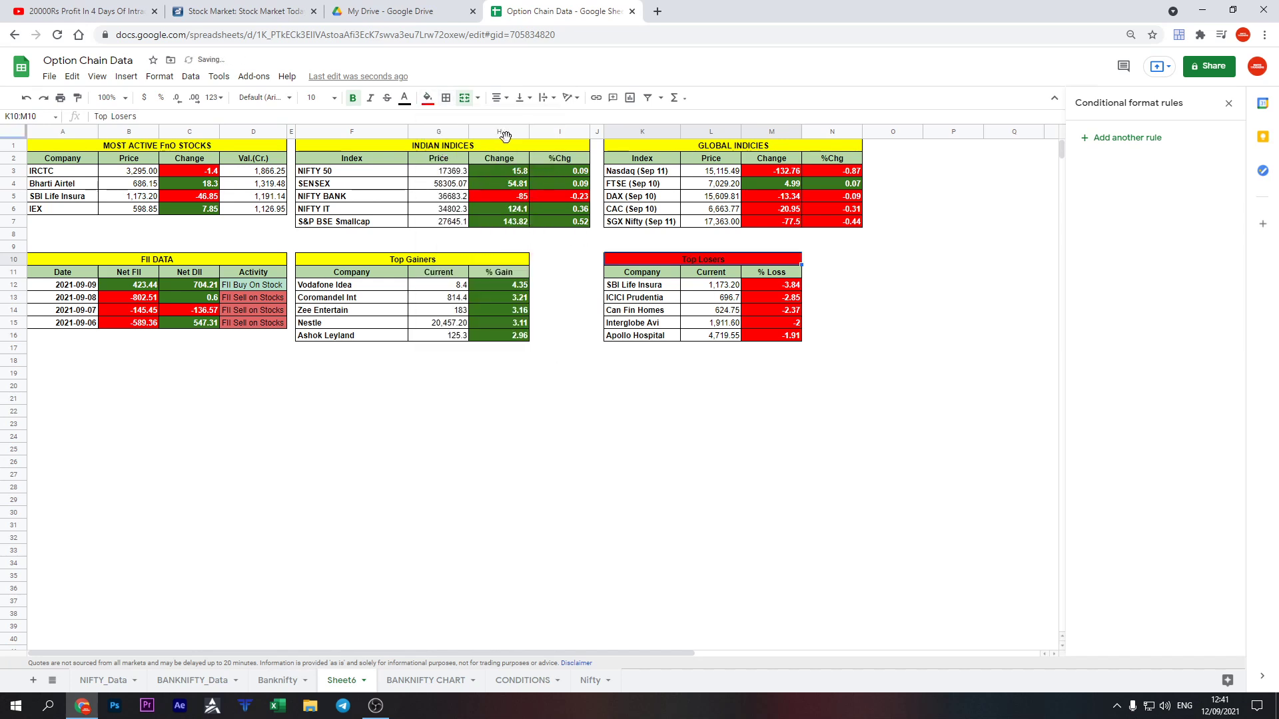
click(400, 107)
click(526, 137)
drag(642, 285, 639, 335)
click(427, 97)
click(445, 153)
click(404, 97)
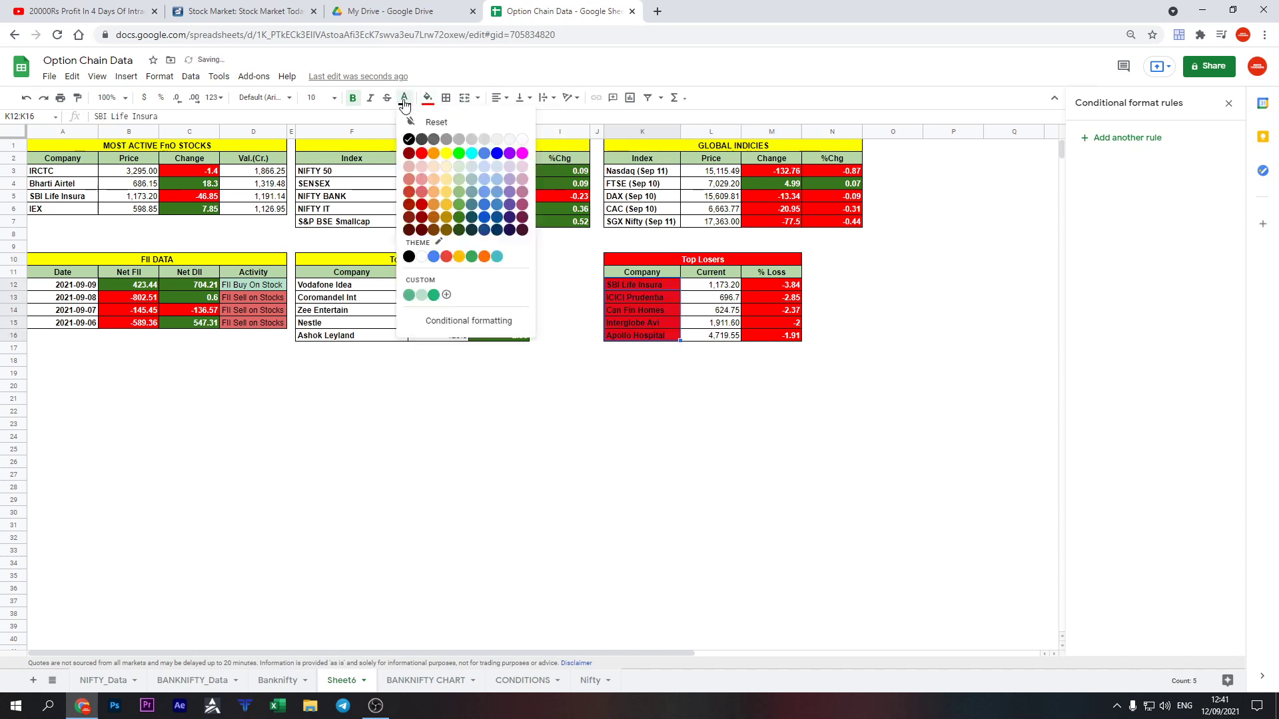
click(525, 137)
click(559, 348)
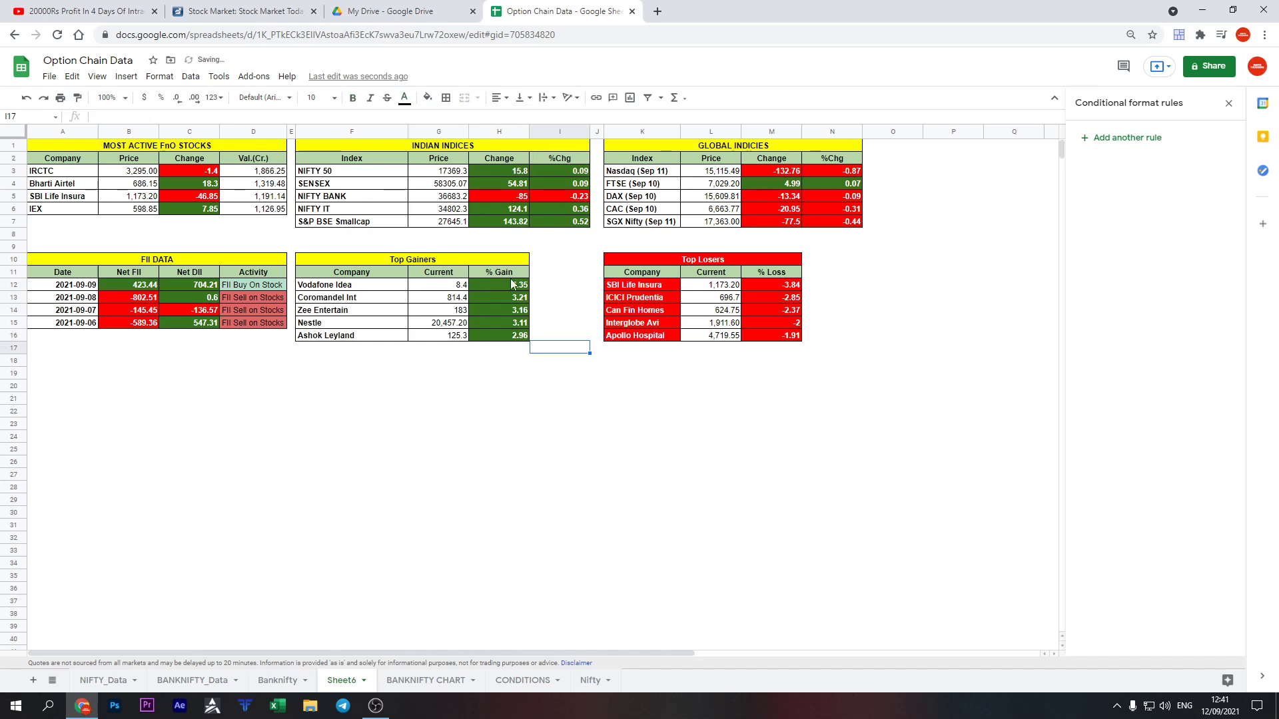
Fill the Top Gainers table dark green and select its % Gain values
click(462, 259)
click(427, 97)
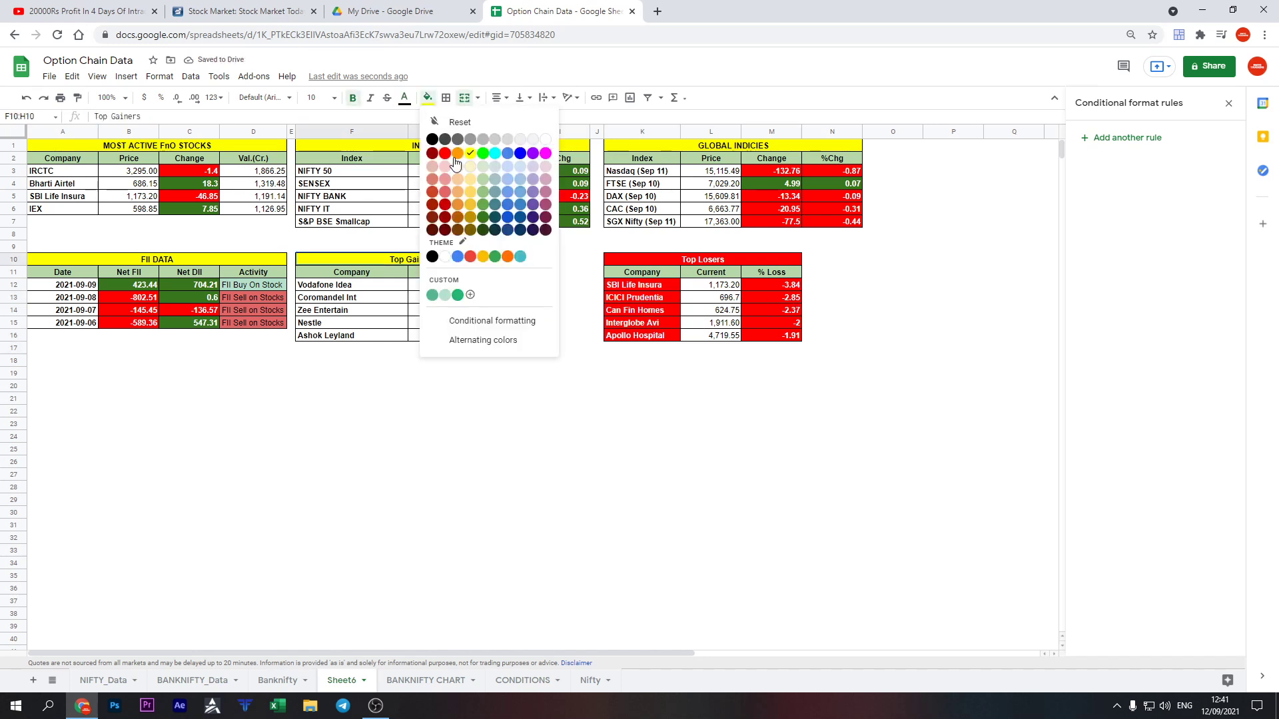
click(482, 217)
click(506, 360)
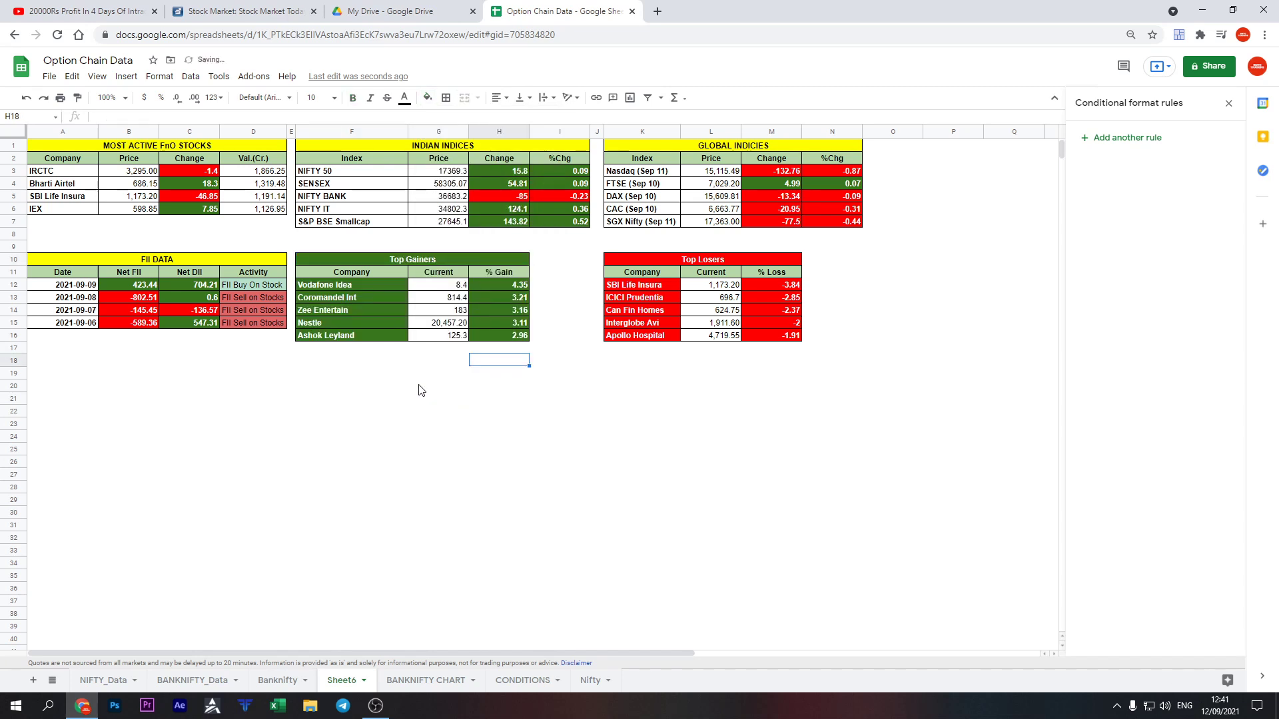
drag(496, 289, 498, 336)
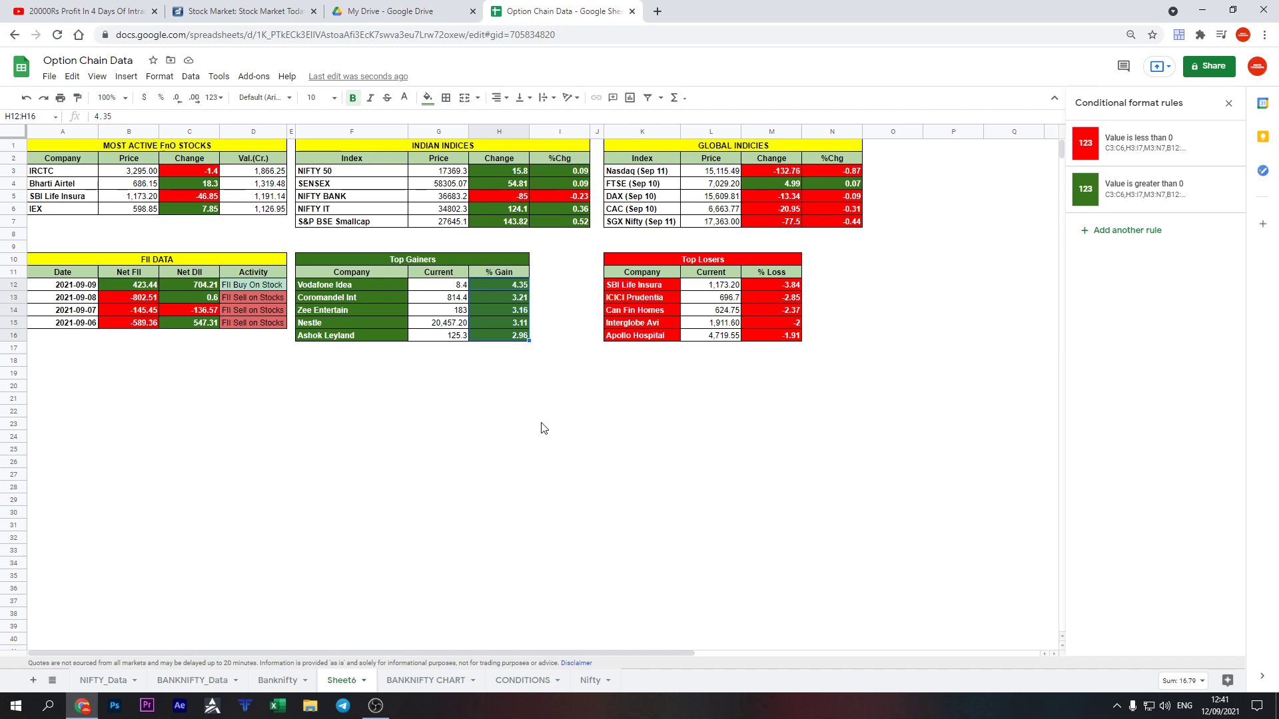
Remove and restore the 'greater than 0' rule on the % Gain values, then close the conditional format panel
mouse_move(1154, 189)
click(1230, 195)
key(ctrl+z)
click(707, 401)
drag(505, 288, 509, 341)
right_click(508, 340)
click(546, 661)
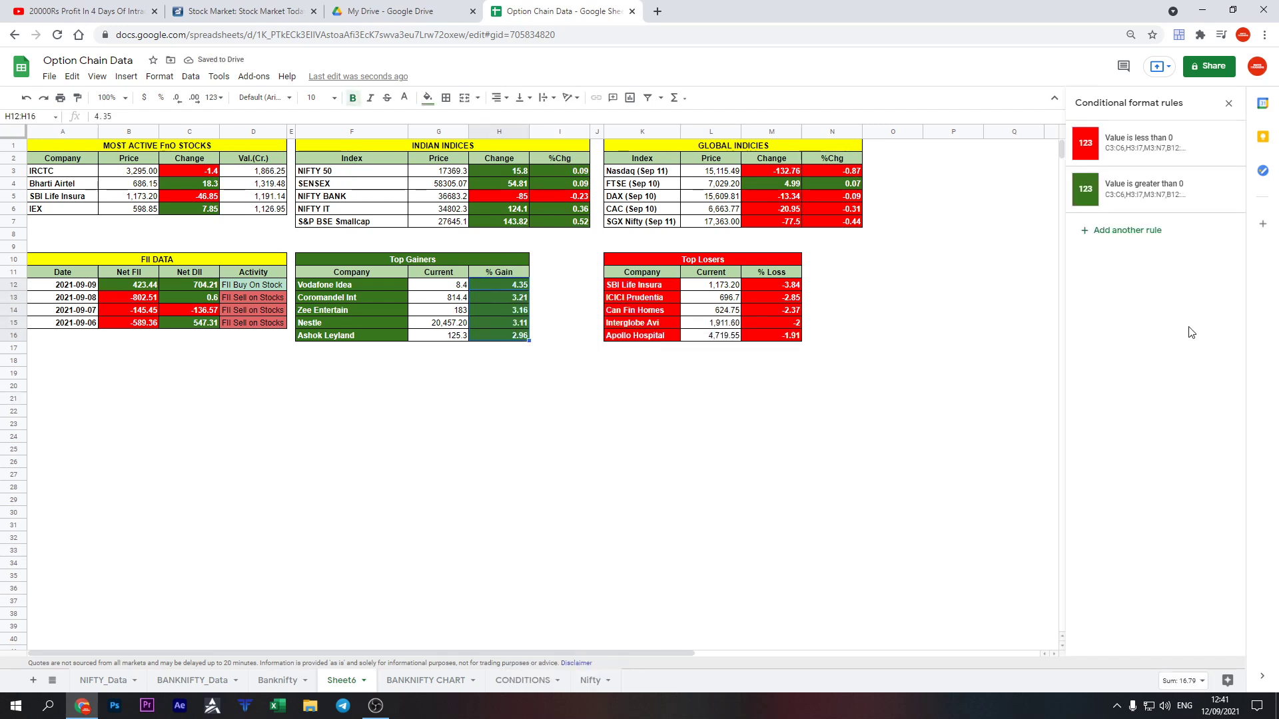
click(1224, 191)
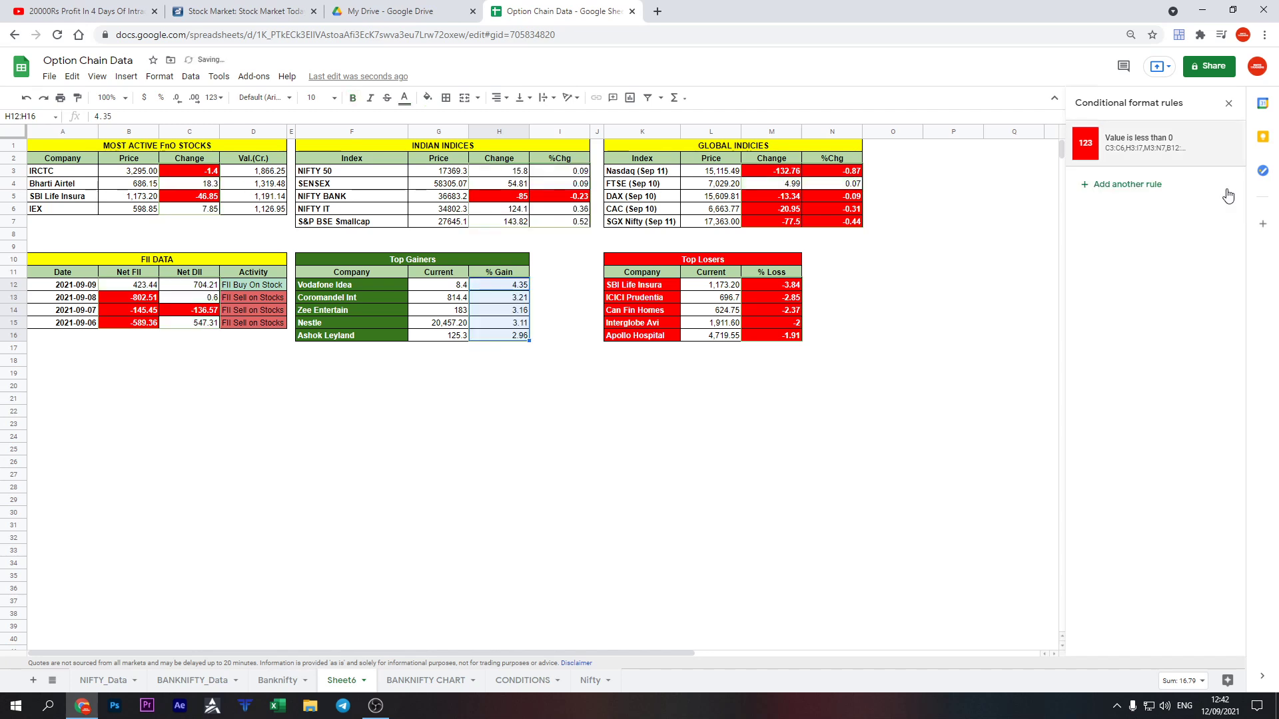
key(ctrl+z)
click(893, 335)
click(1229, 104)
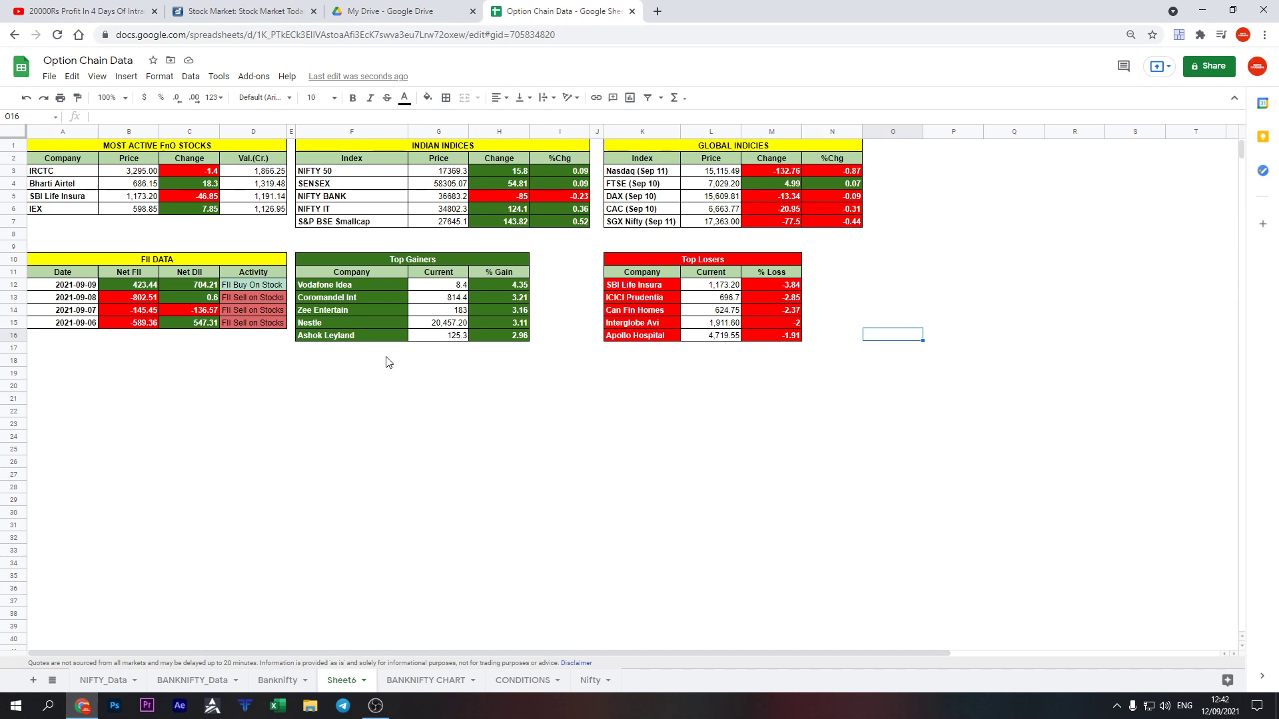
click(169, 413)
drag(45, 374, 200, 416)
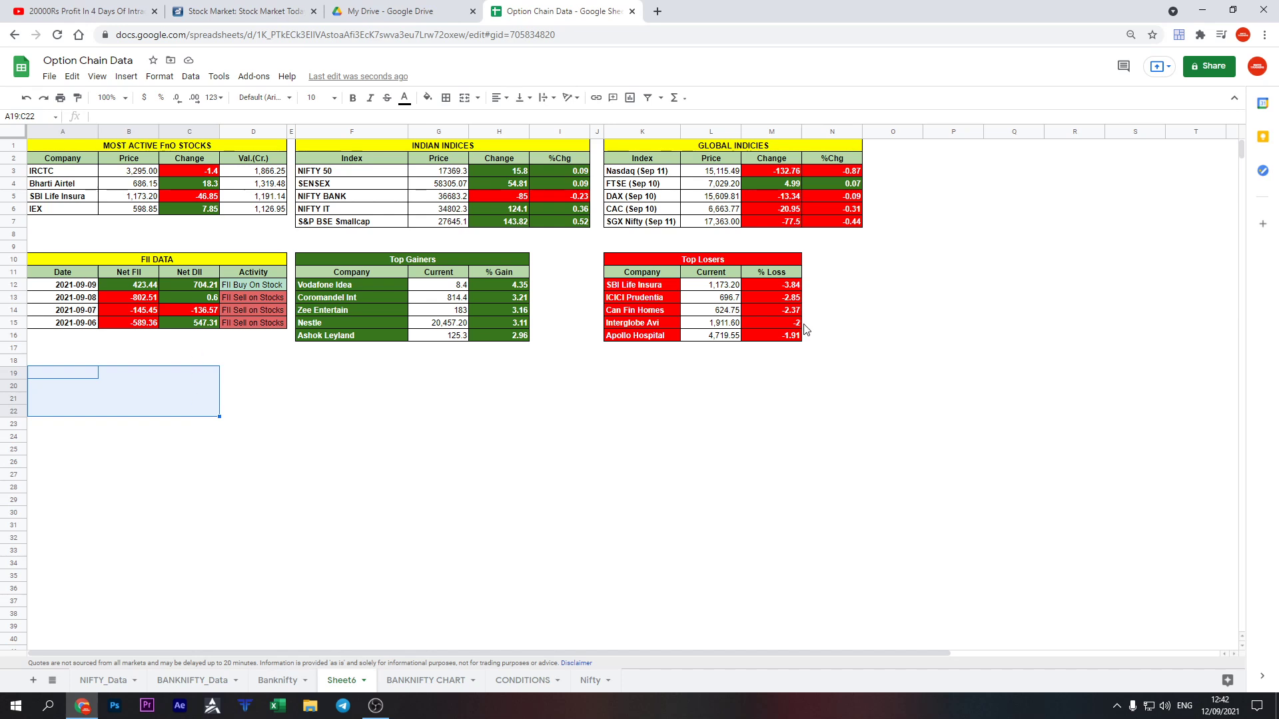
click(323, 375)
click(348, 259)
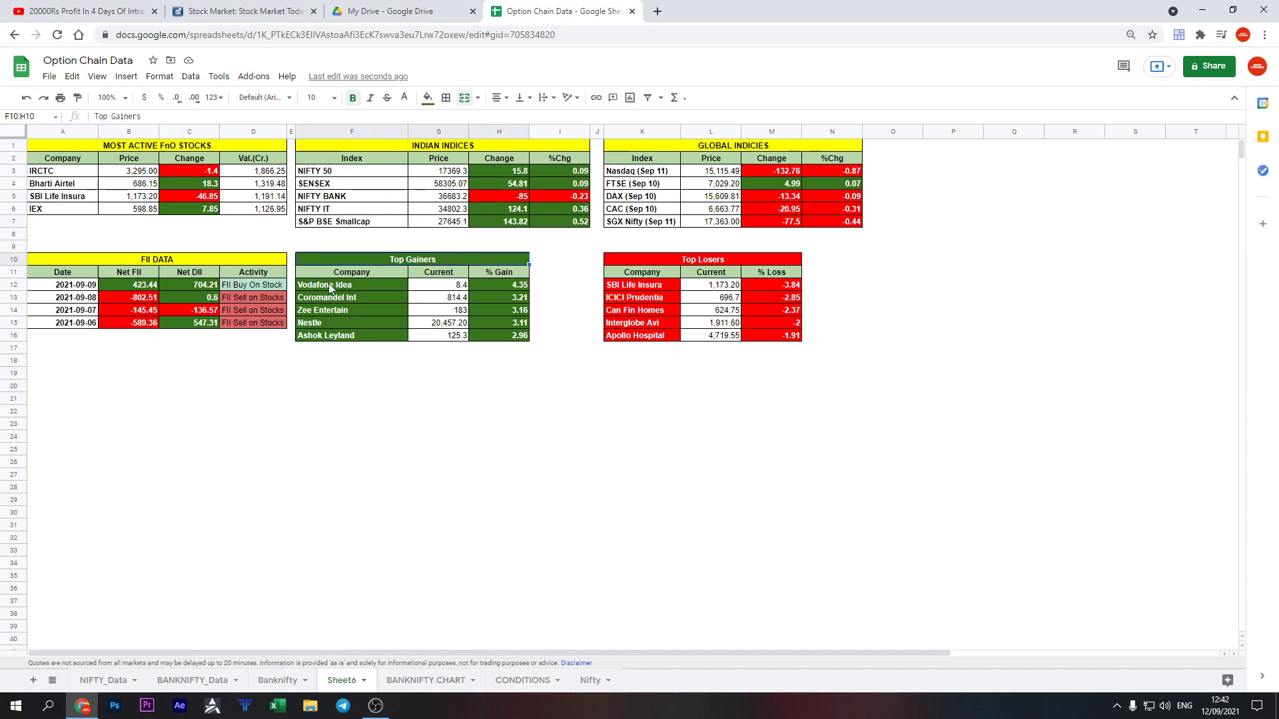
Copy the FII DATA table to row 19 and retitle it 'Only Buyers'
drag(169, 263, 168, 324)
key(ctrl+c)
click(46, 373)
key(ctrl+v)
click(48, 373)
text(Only Buyer)
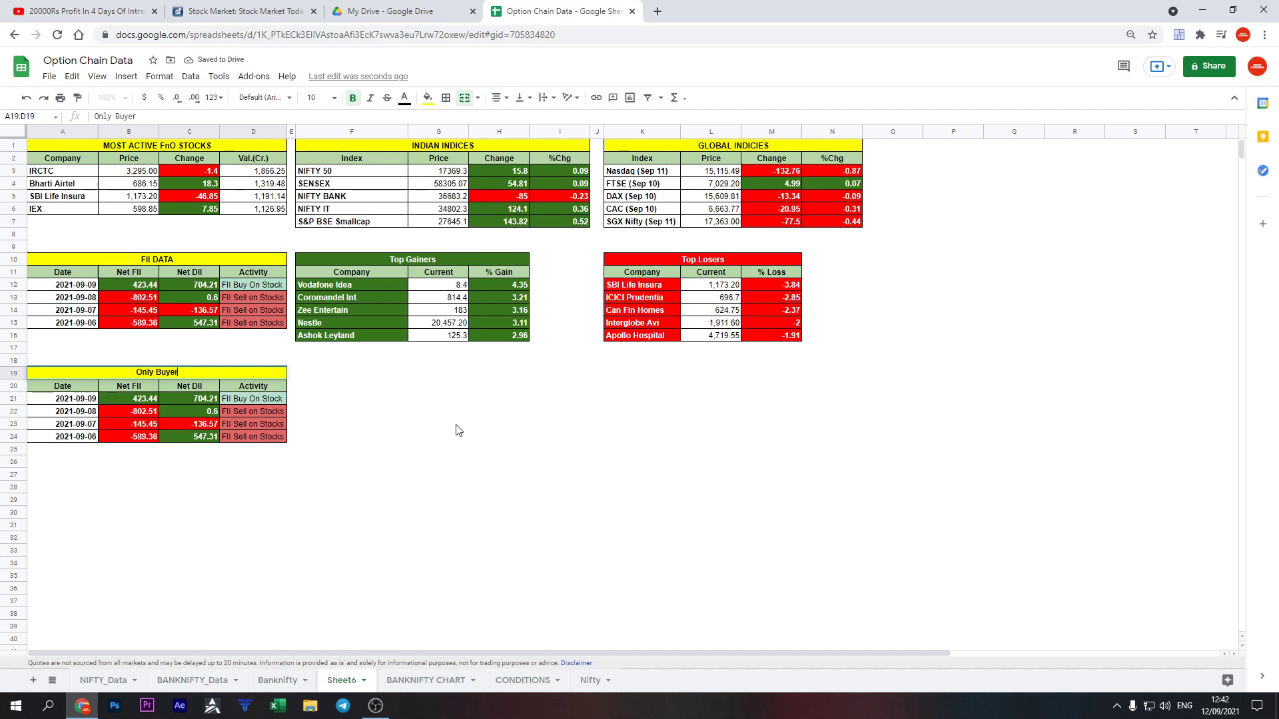
text(s)
key(Return)
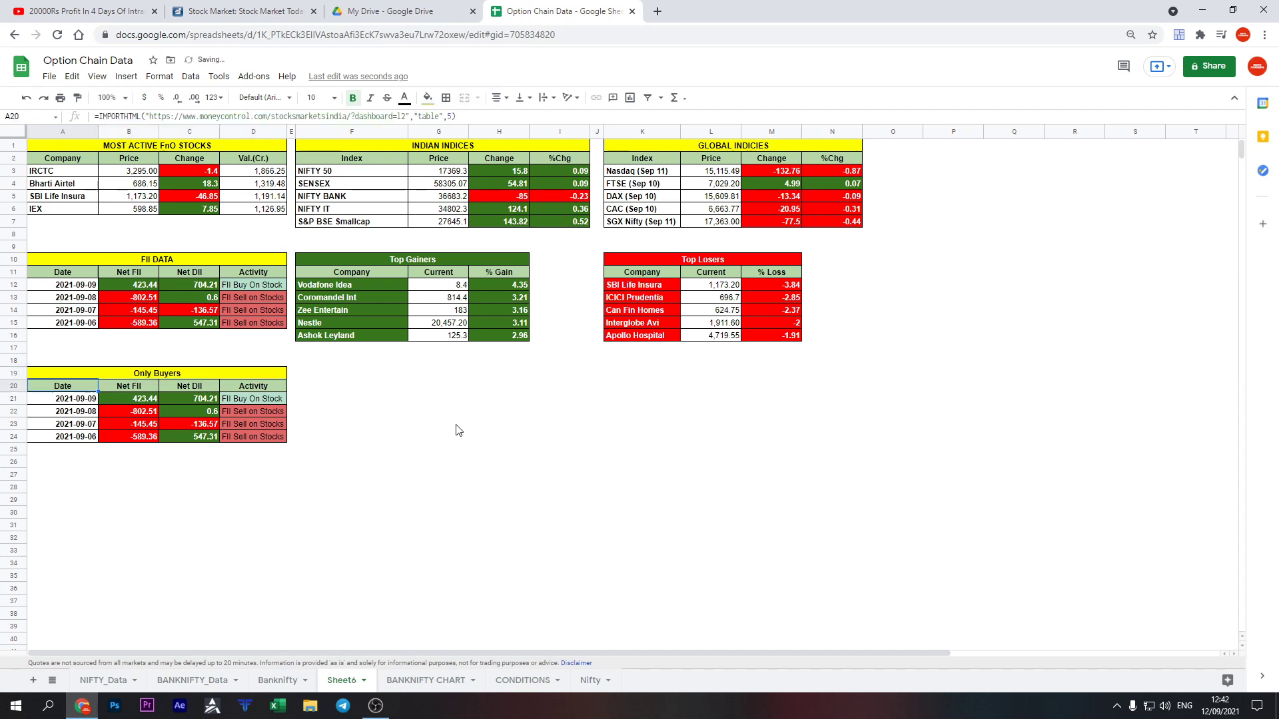
Set the Only Buyers import's table index to 10 and clear the leftover Activity formulas
key(F2)
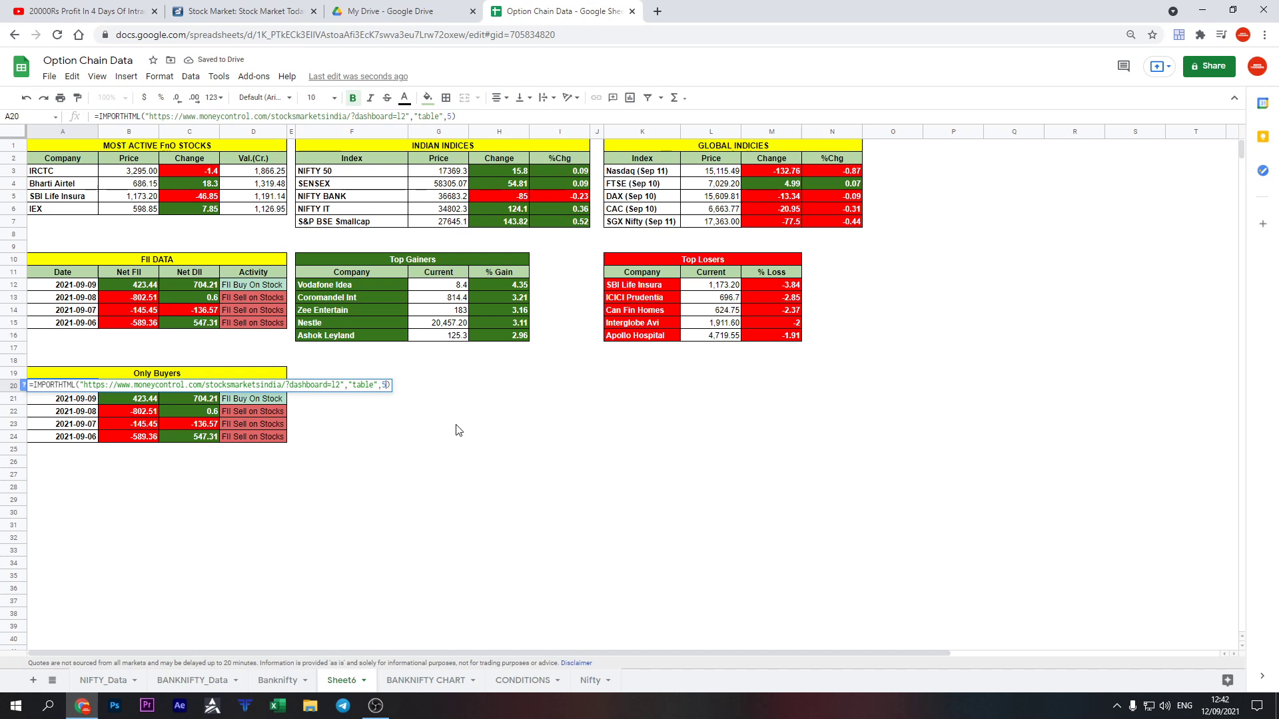
text(10)
key(Return)
key(Right)
key(Right)
key(Right)
key(shift+Down)
key(shift+Down)
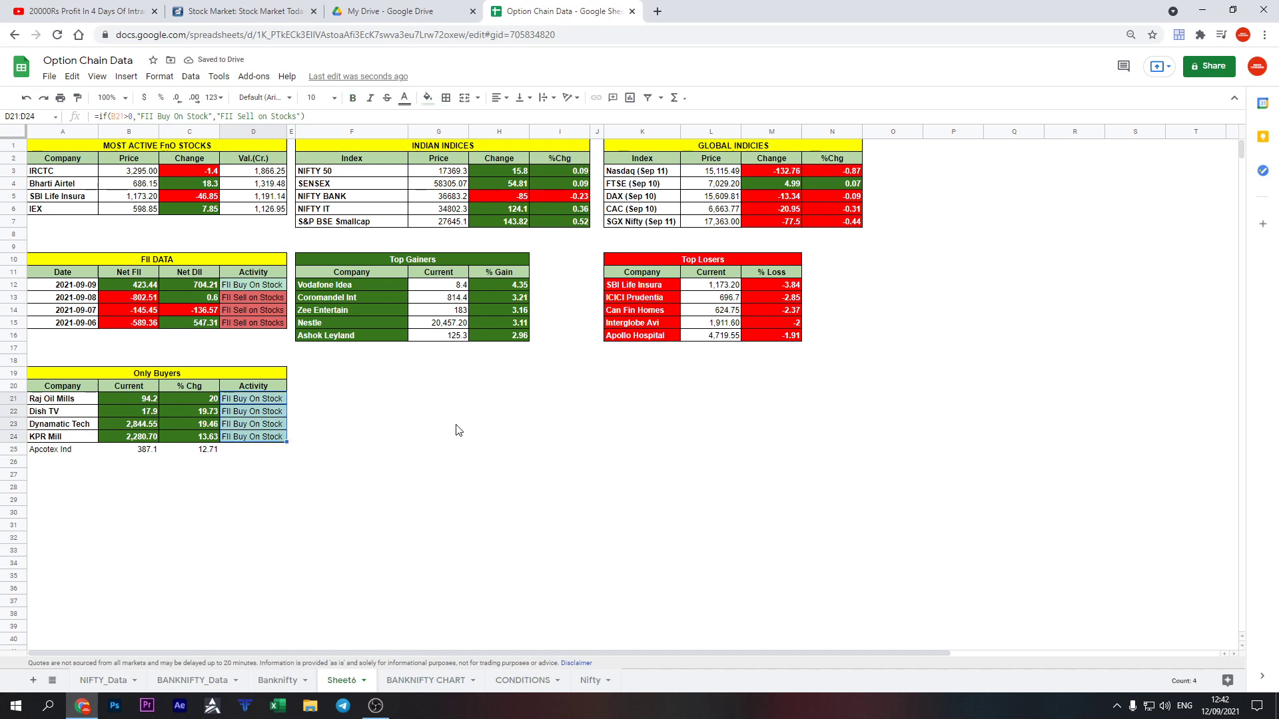
key(Delete)
click(351, 461)
click(155, 378)
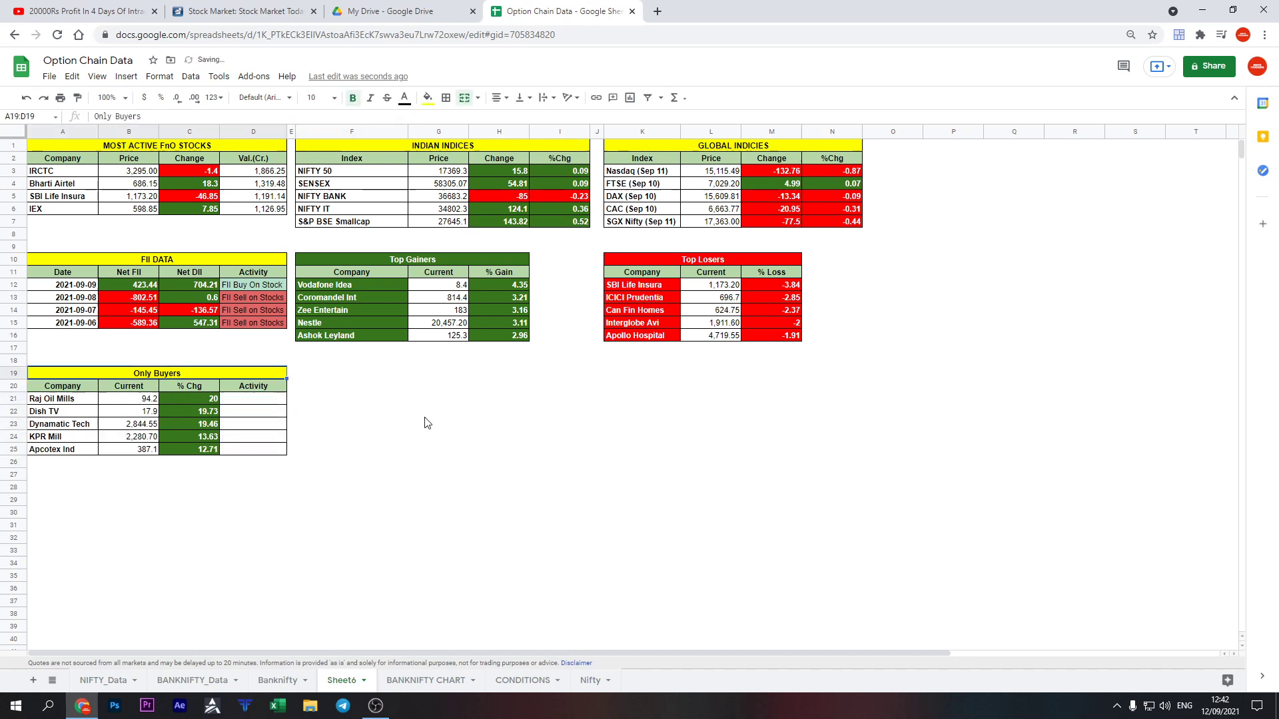
key(shift+Down)
key(shift+Down)
key(shift+Down)
key(shift+Down)
key(shift+Down)
key(shift+Down)
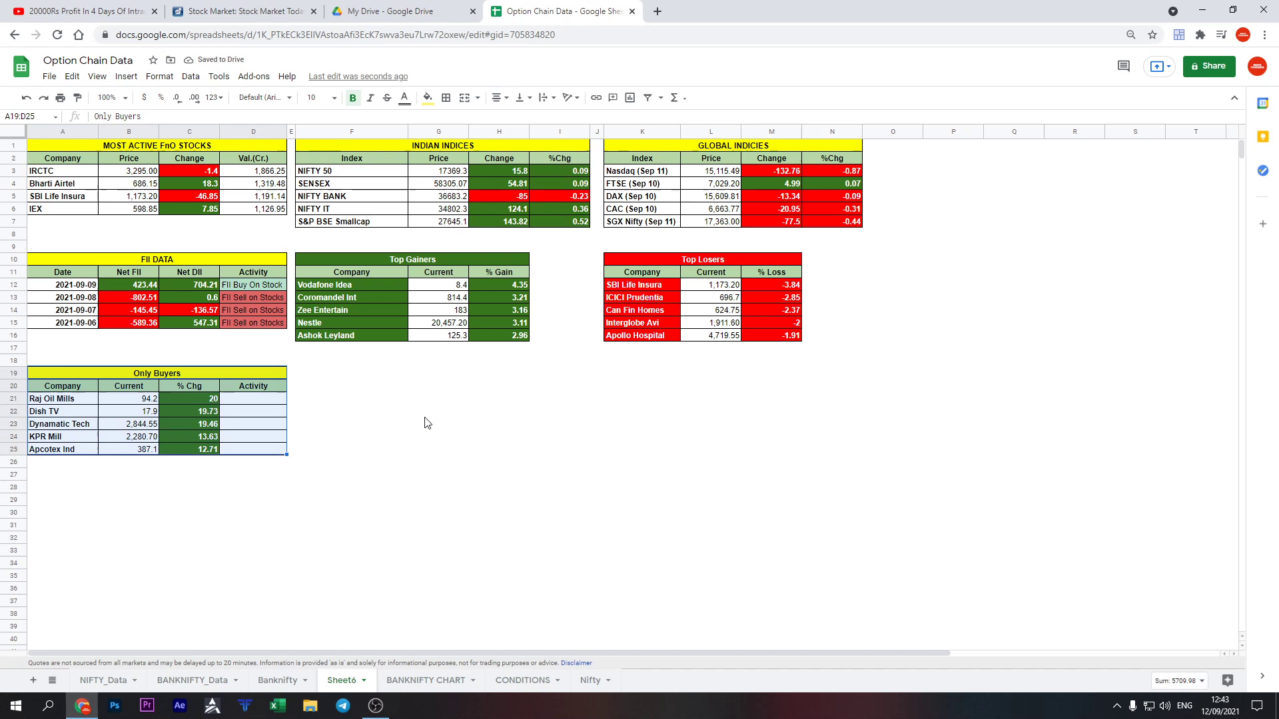
Paste the Only Buyers copy at F19, retitle it 'Only Sellers', and reload its import
key(ctrl+c)
key(Right)
key(Right)
key(ctrl+v)
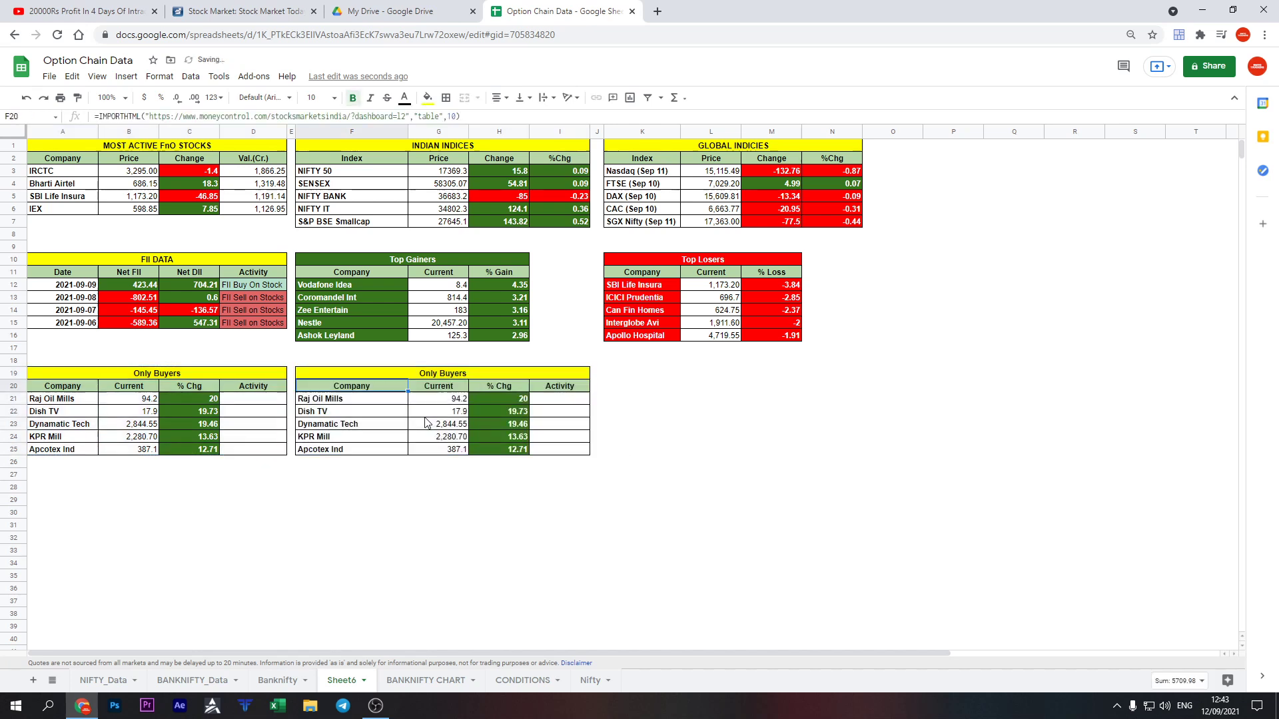
key(Return)
key(BackSpace)
key(BackSpace)
key(BackSpace)
key(BackSpace)
key(BackSpace)
key(BackSpace)
text(Sellers)
key(Return)
key(Return)
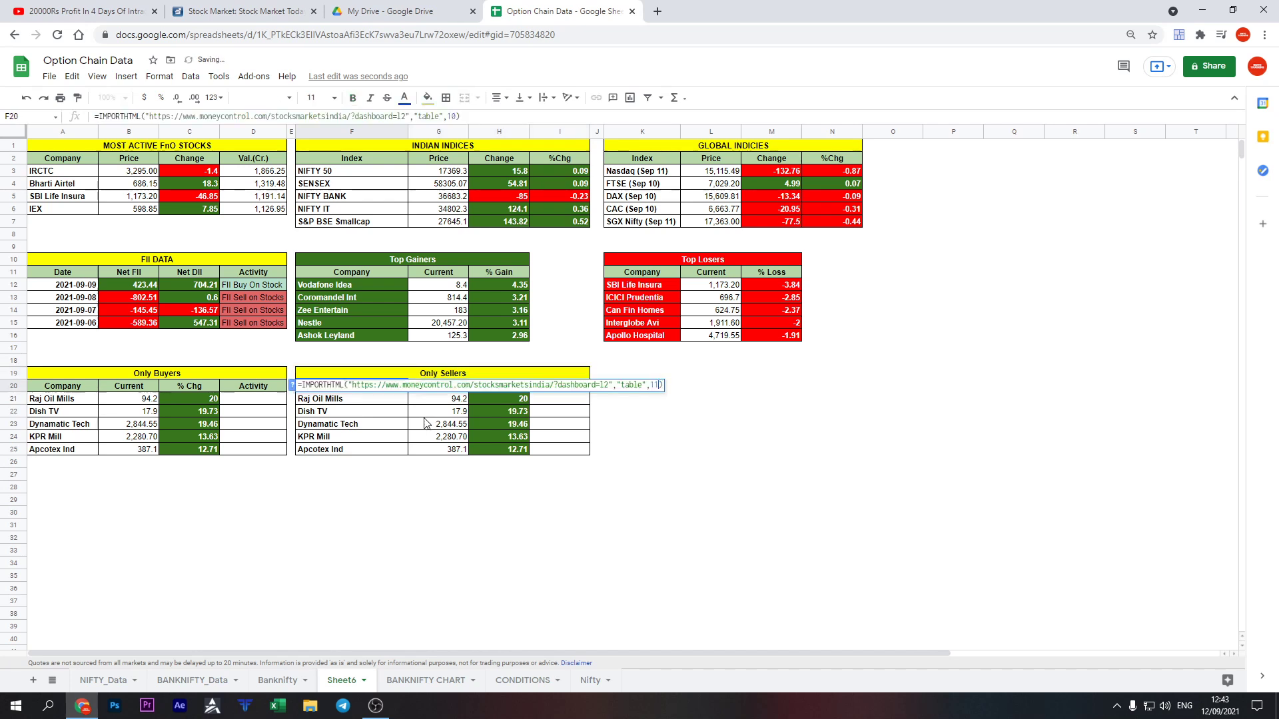
key(Return)
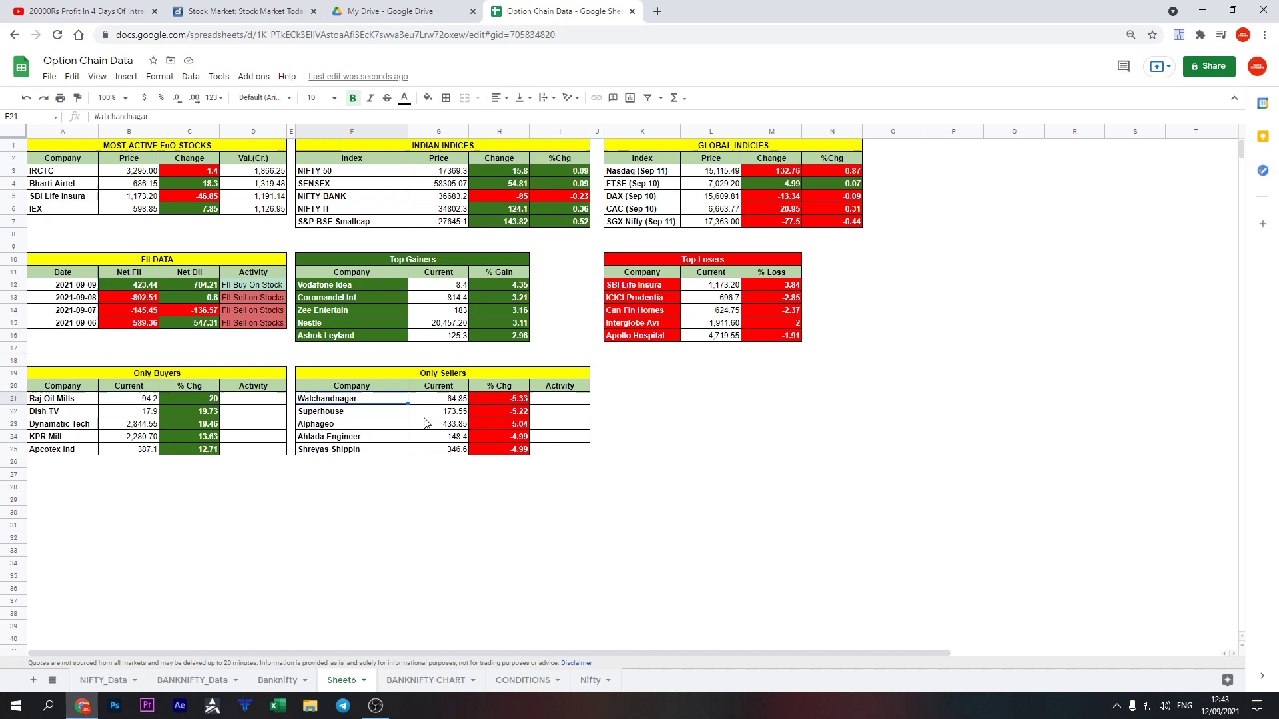
Scroll the moneycontrol page down to its Stock Action tables
click(259, 11)
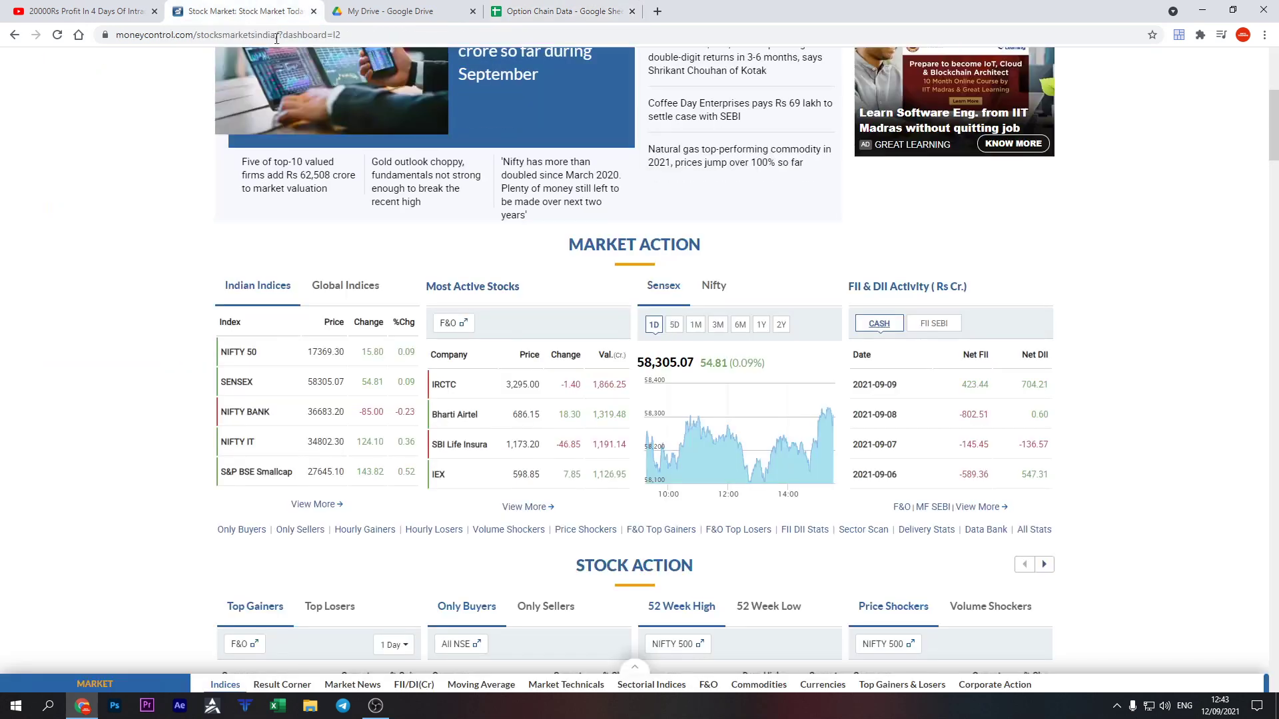
scroll(951, 429, down, 4)
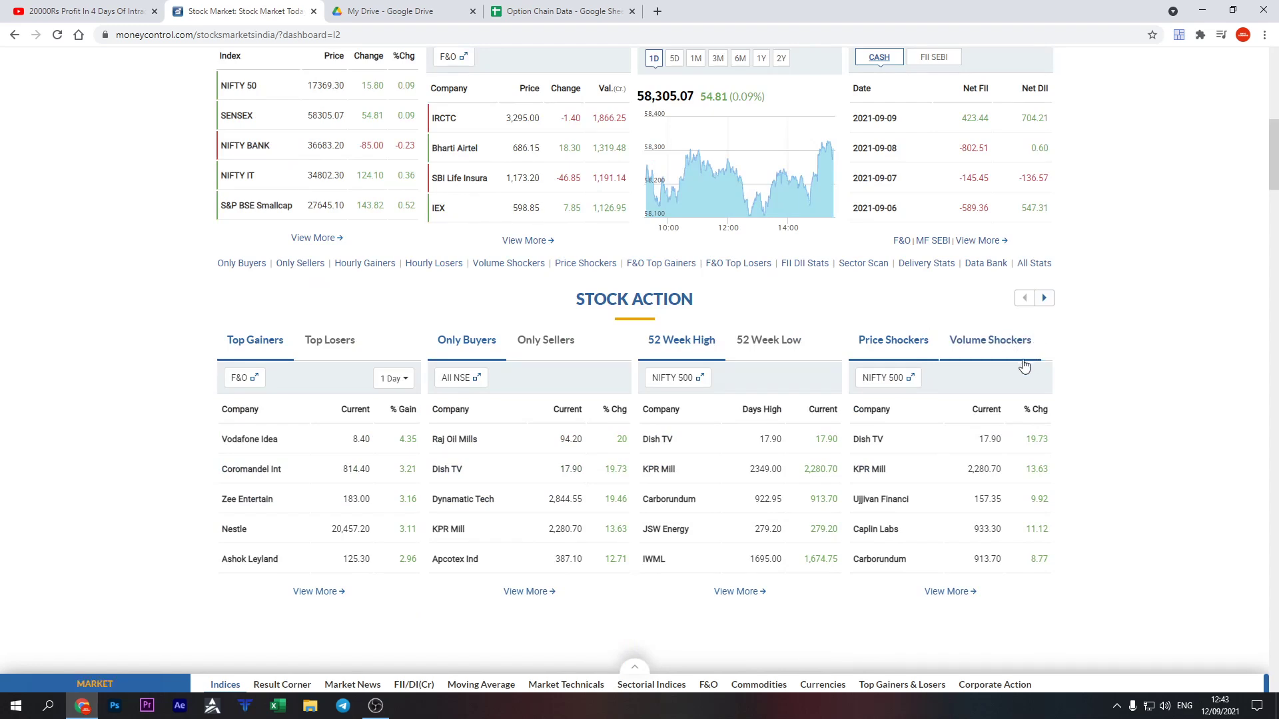
click(526, 5)
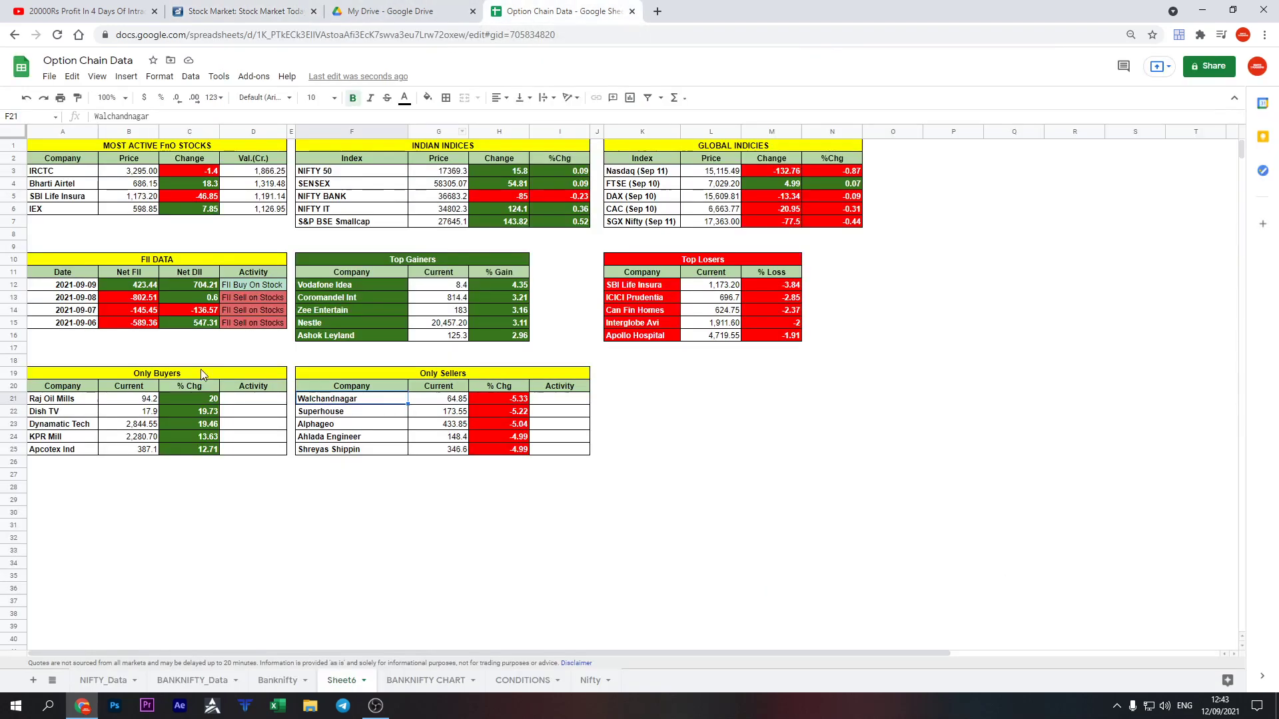
Copy the Only Buyers table to row 27 and retitle it 'Price Shockers'
drag(73, 373, 92, 456)
key(ctrl+c)
click(89, 474)
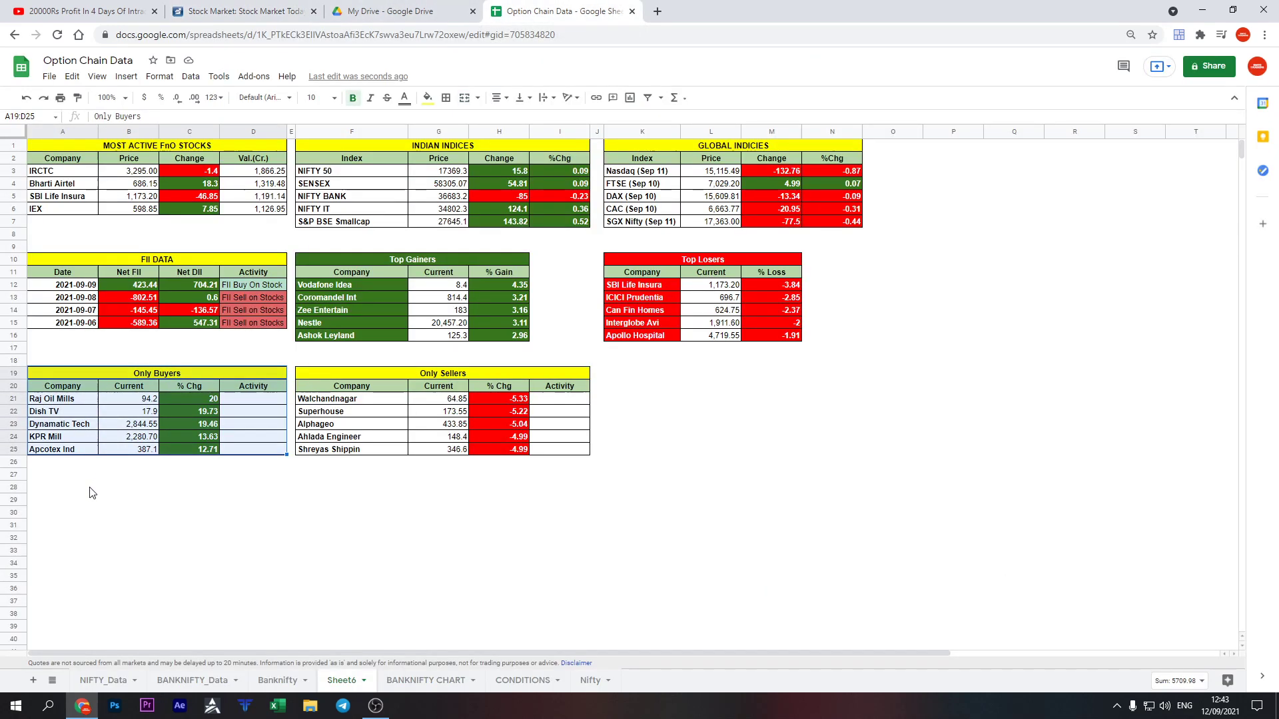
key(ctrl+v)
text(Price Shockers)
key(Return)
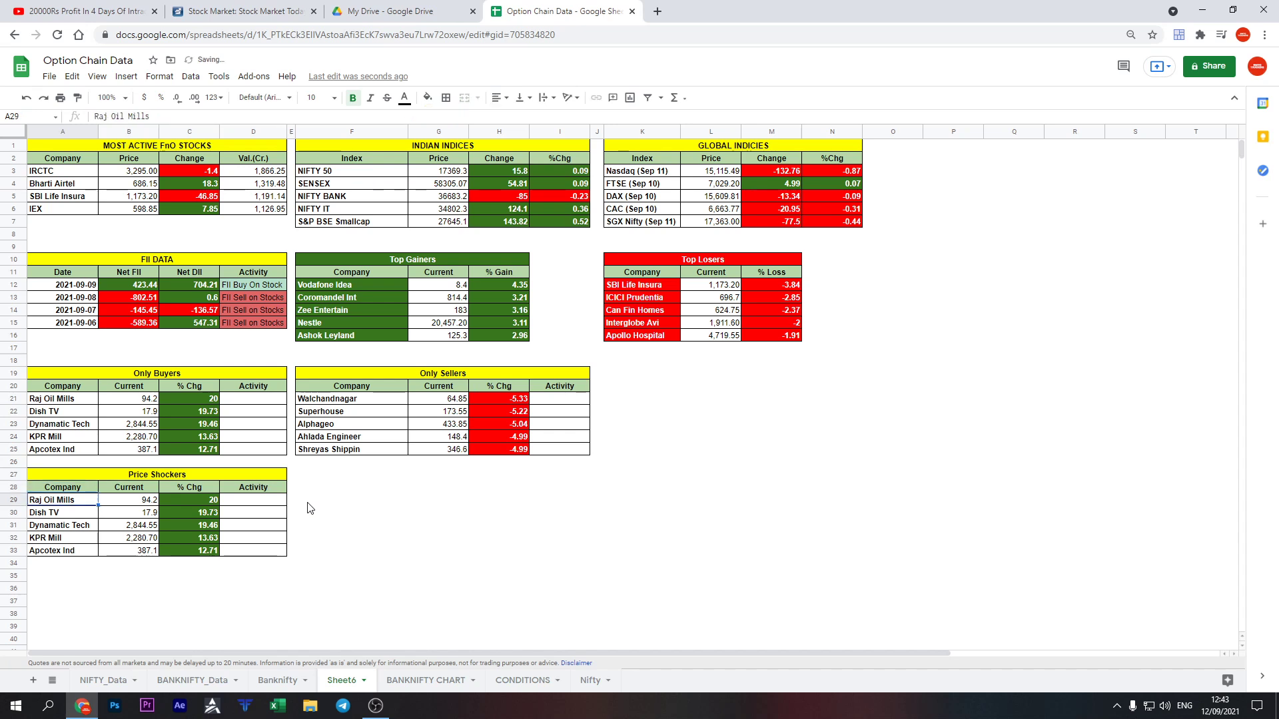
Set the import's table index to 12, clear the D28 and I20 Activity headers, and copy the table
key(F2)
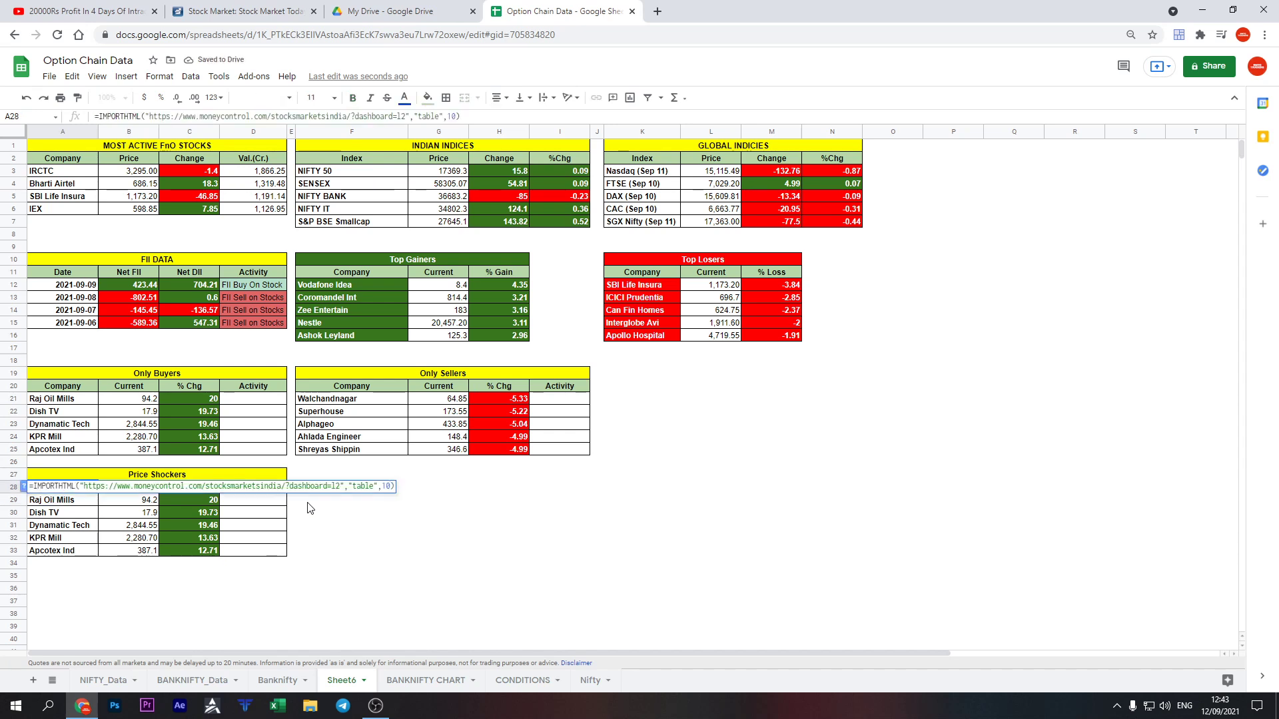
text(2)
key(Return)
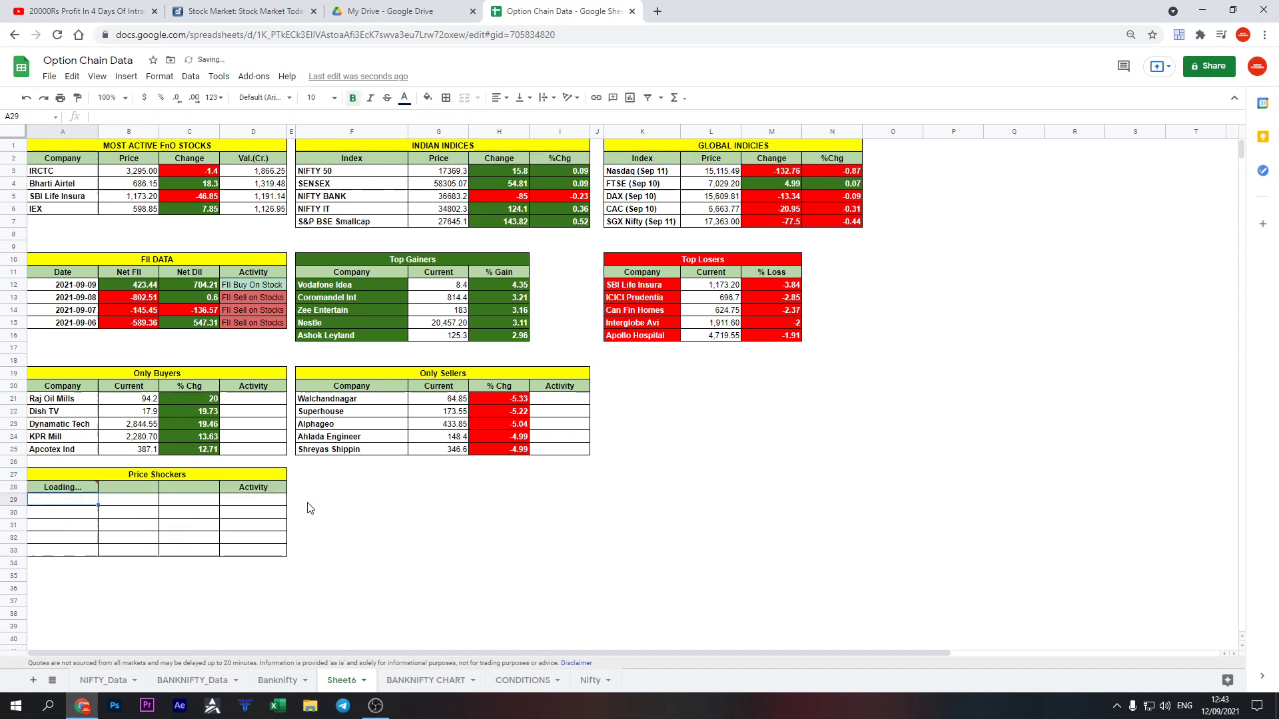
click(270, 389)
click(268, 490)
key(Delete)
click(574, 388)
key(Delete)
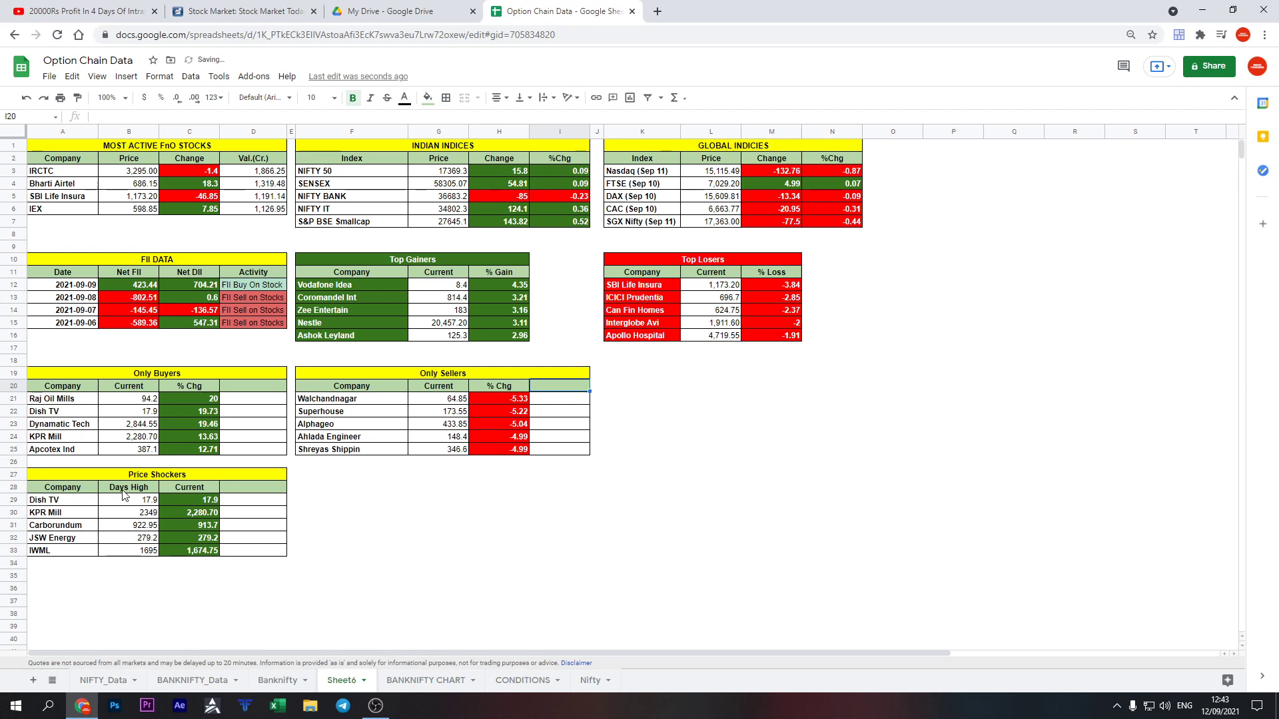
drag(75, 477, 205, 560)
key(ctrl+c)
click(315, 463)
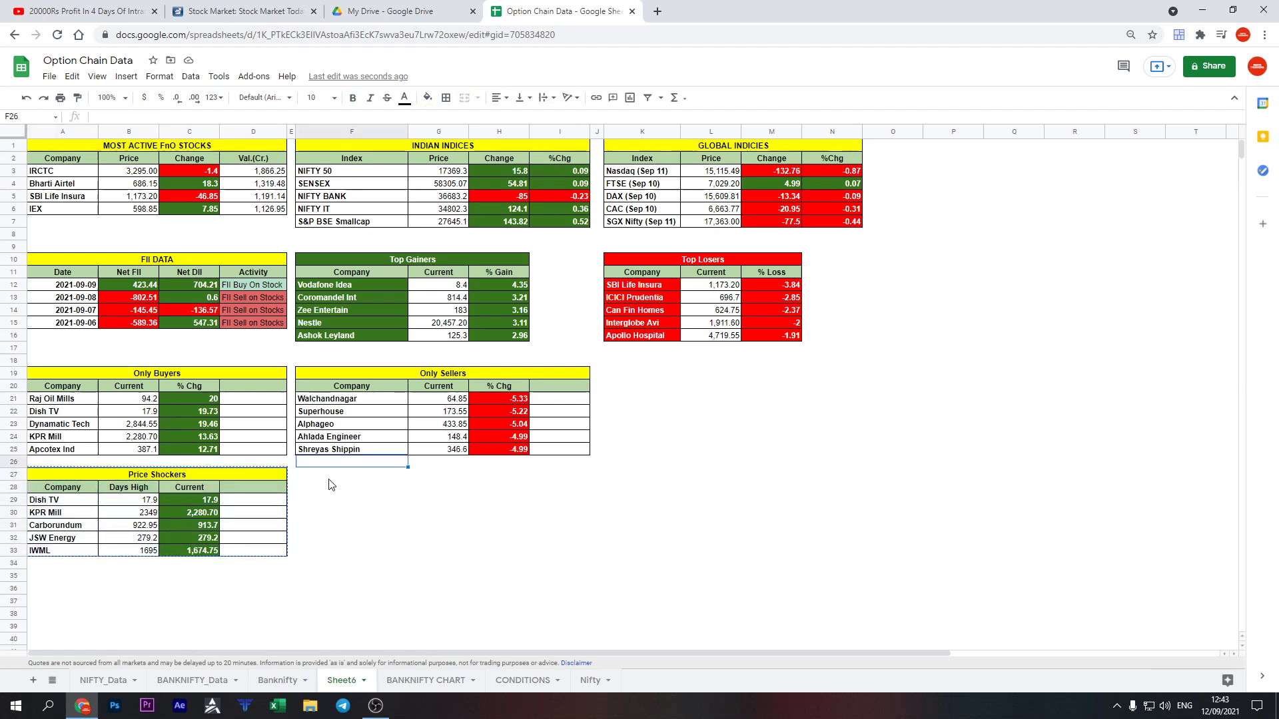
Paste the Price Shockers copy at F27 and retitle it 'Volume Shockers'
click(329, 477)
key(ctrl+v)
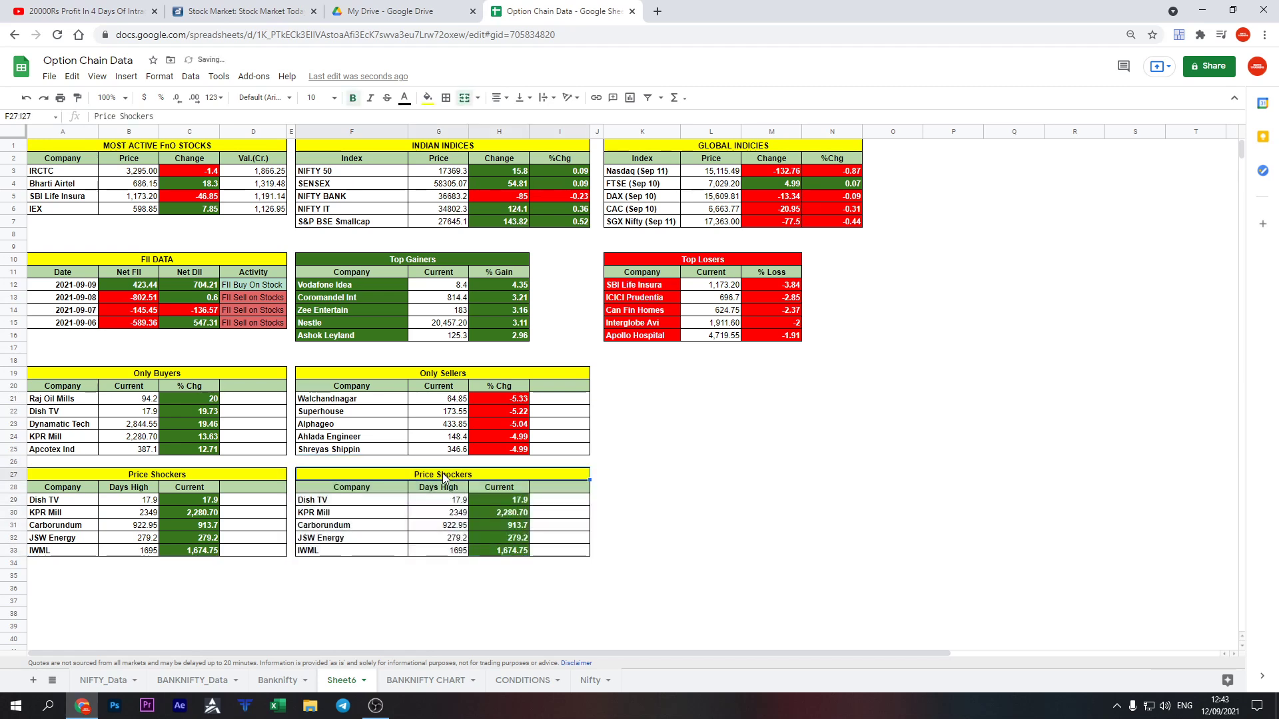
double_click(443, 477)
drag(434, 473, 373, 472)
text(Volume)
key(Return)
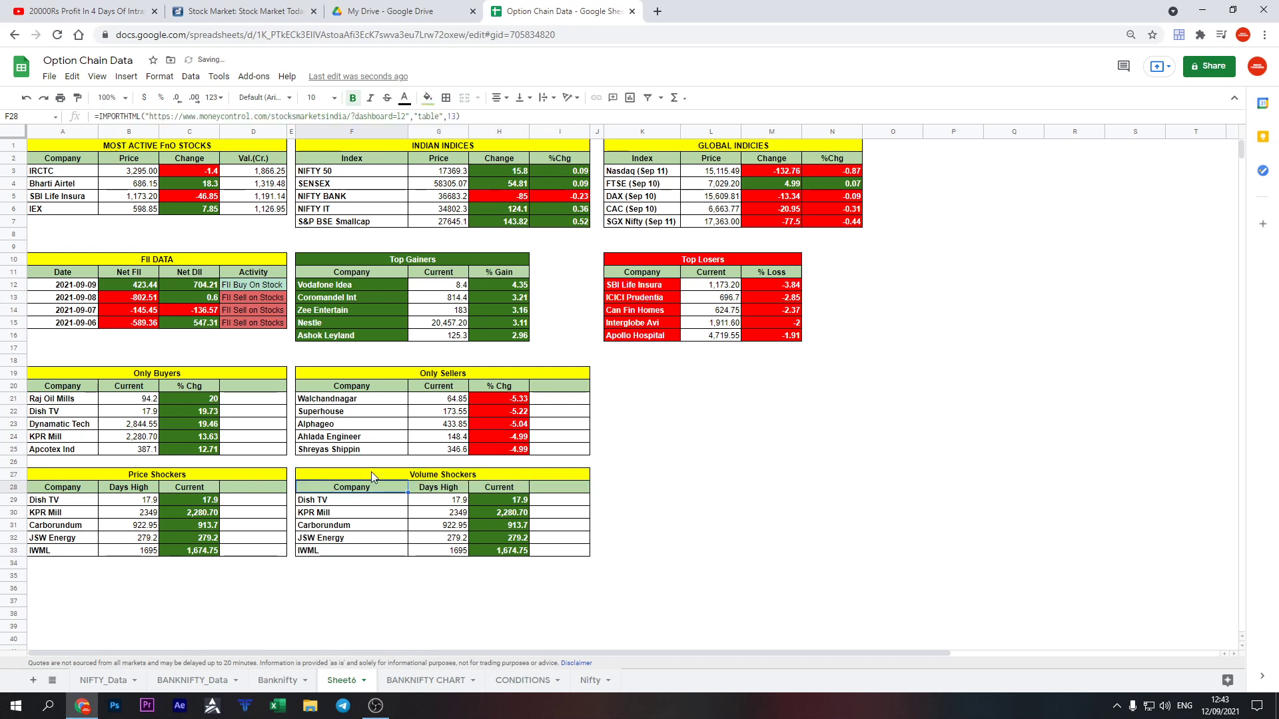
Change the F28 IMPORTHTML table index through 14 until it reads 15
key(F2)
key(shift+Left)
key(Return)
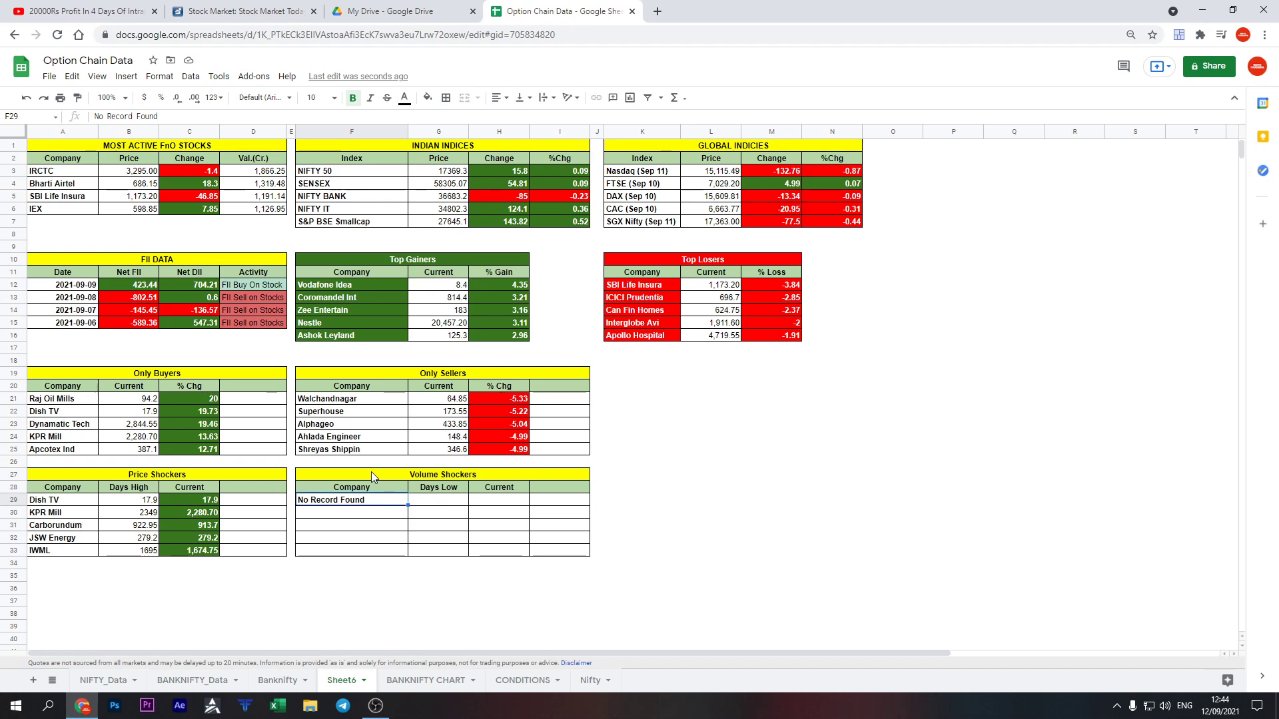
key(Up)
key(Return)
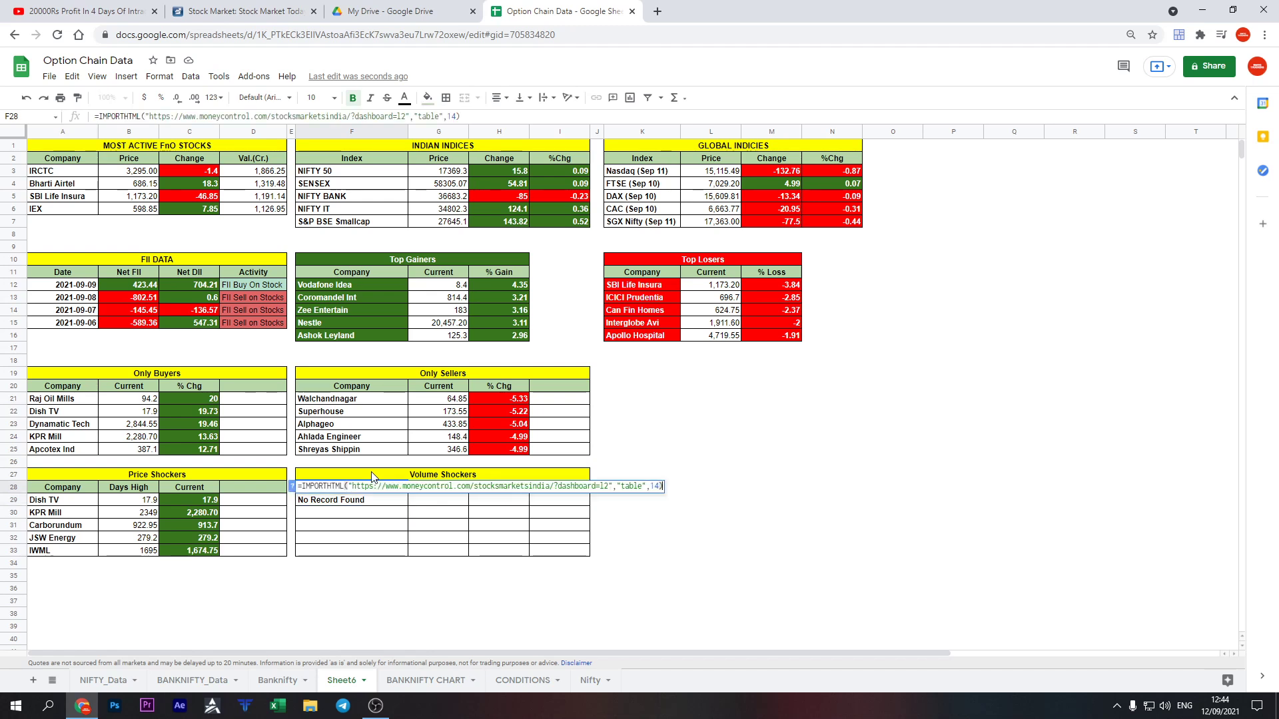
key(shift+Left)
key(Return)
key(Up)
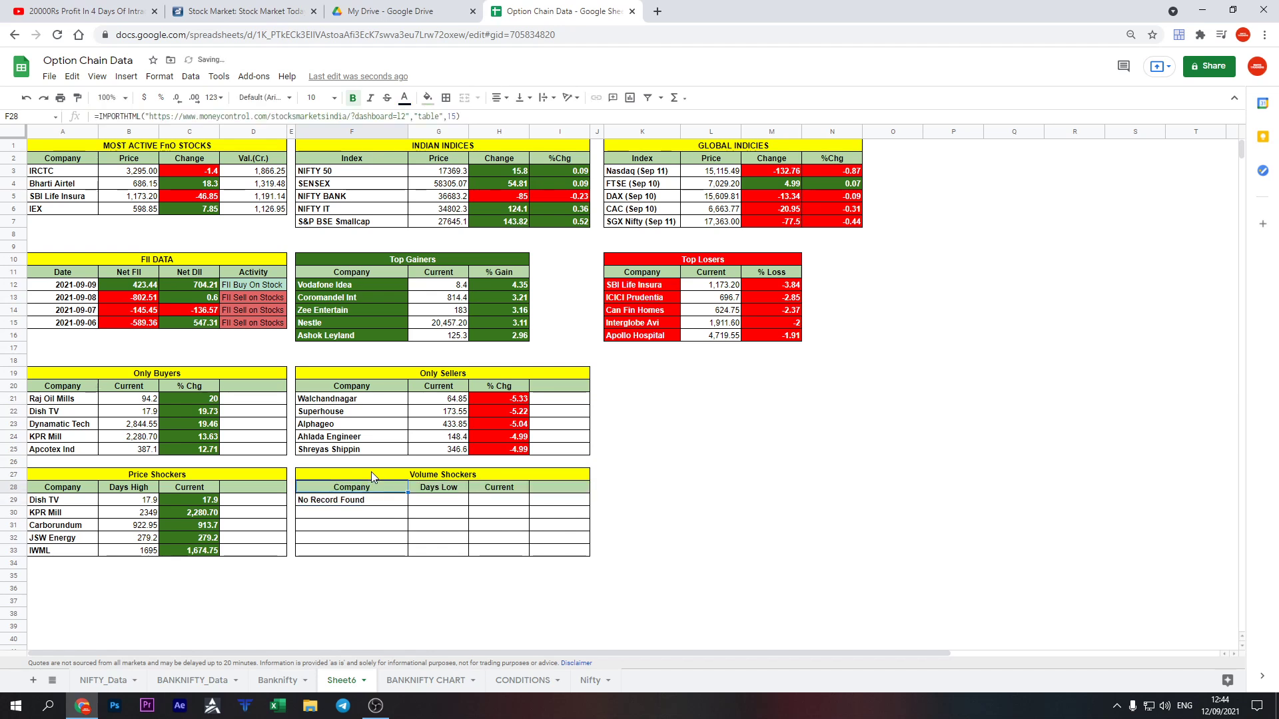
key(Return)
key(shift+Left)
key(Return)
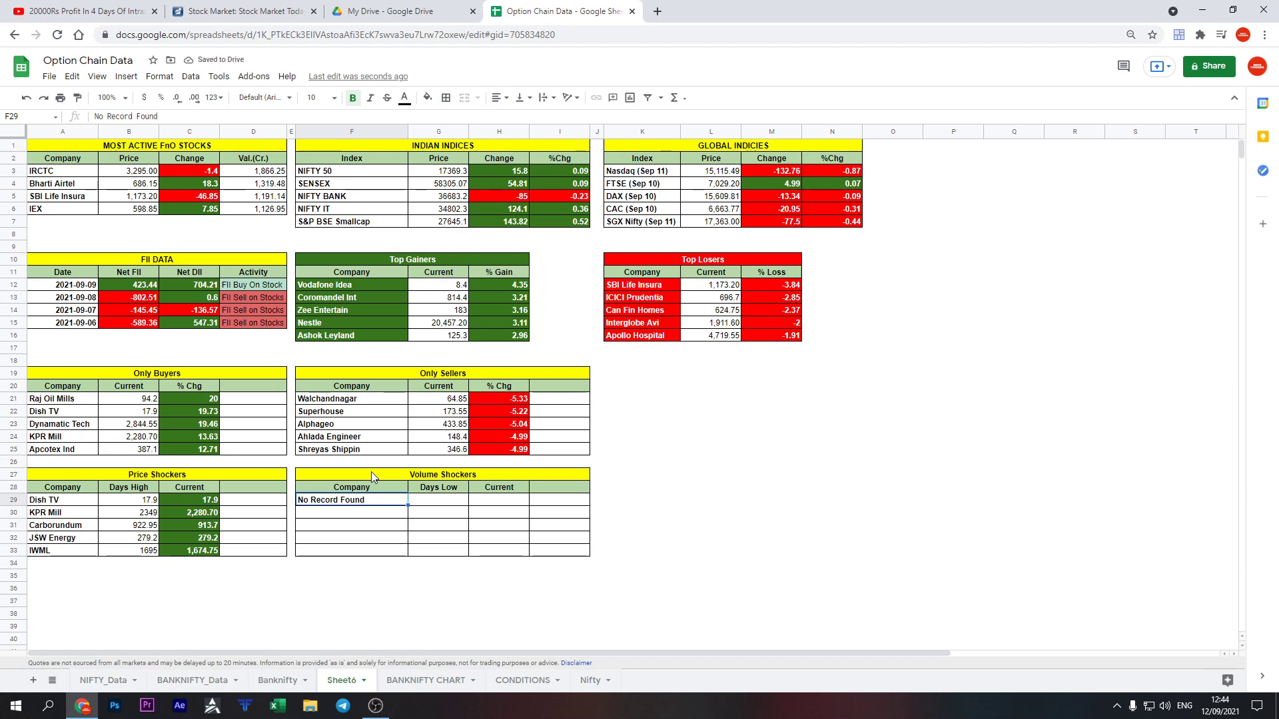
scroll(381, 480, down, 2)
scroll(384, 493, up, 1)
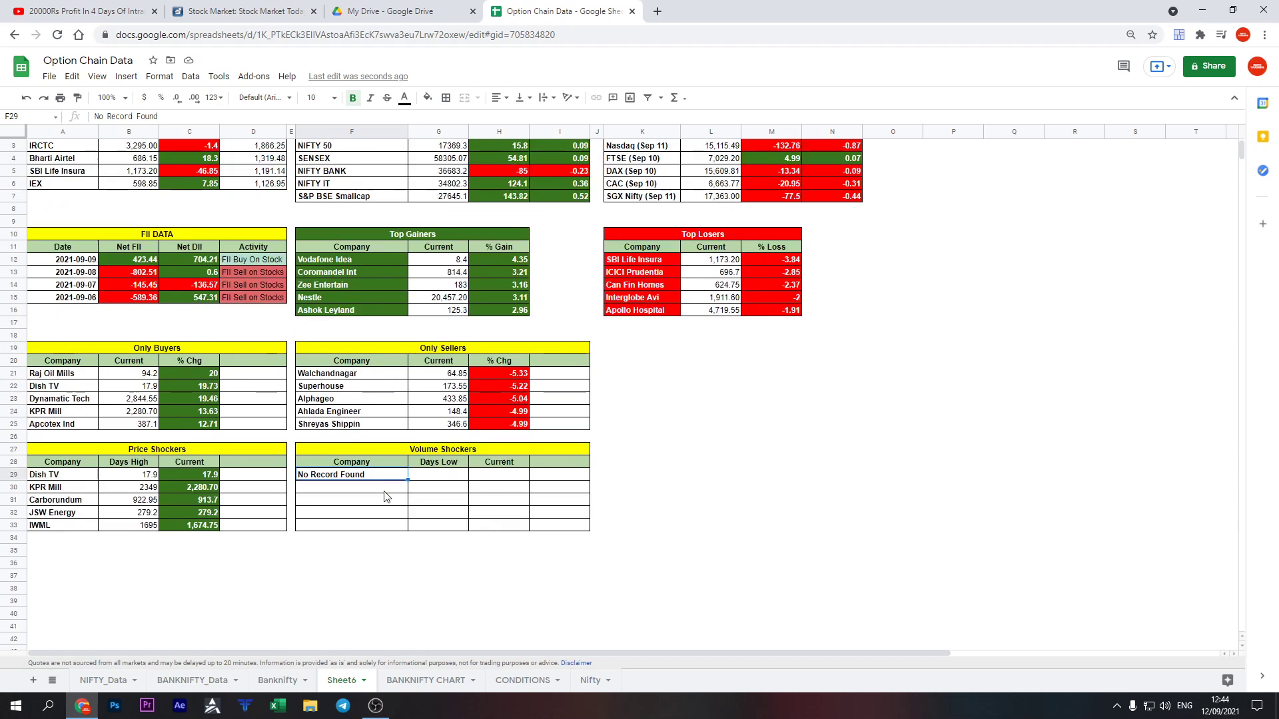
scroll(384, 496, up, 1)
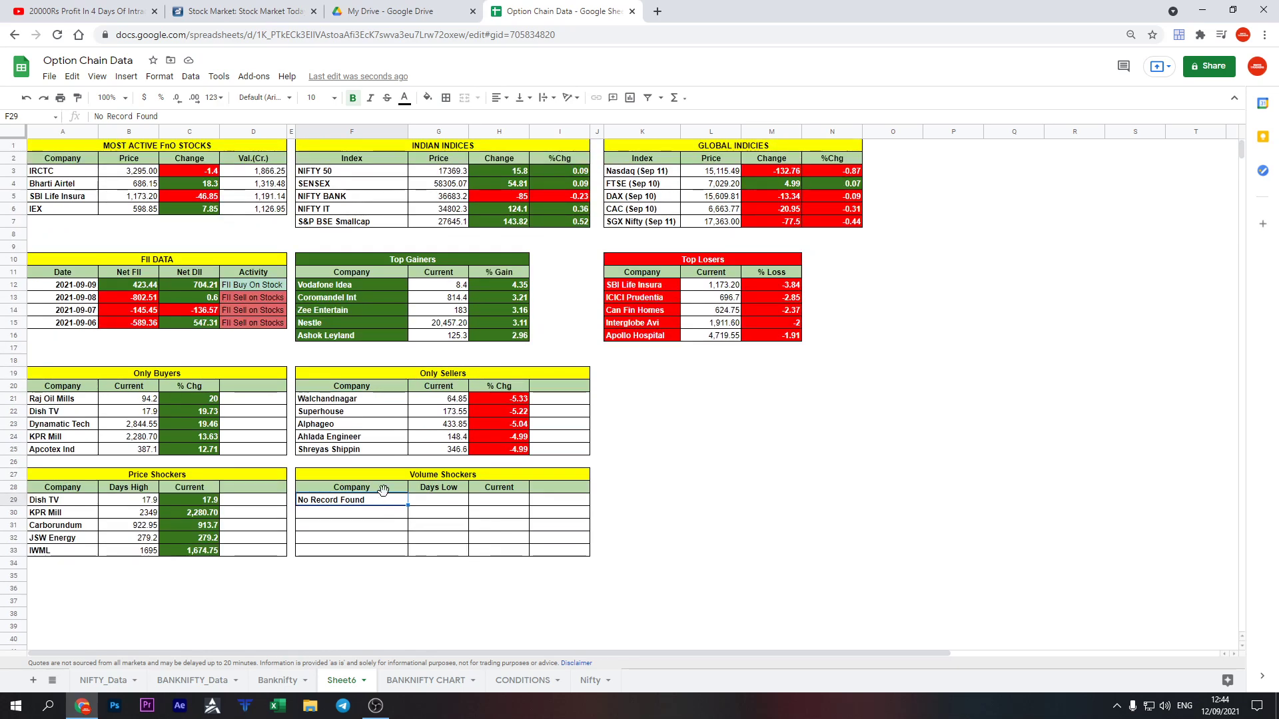
key(ctrl+2)
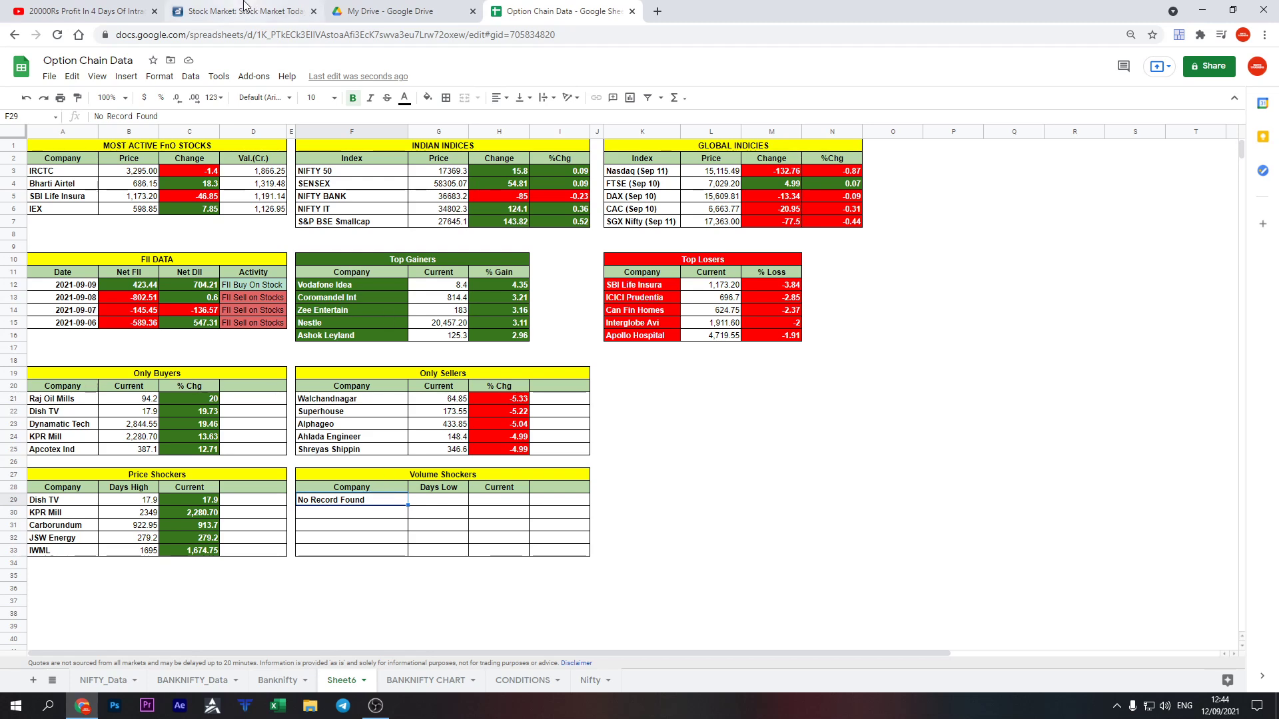
key(ctrl+4)
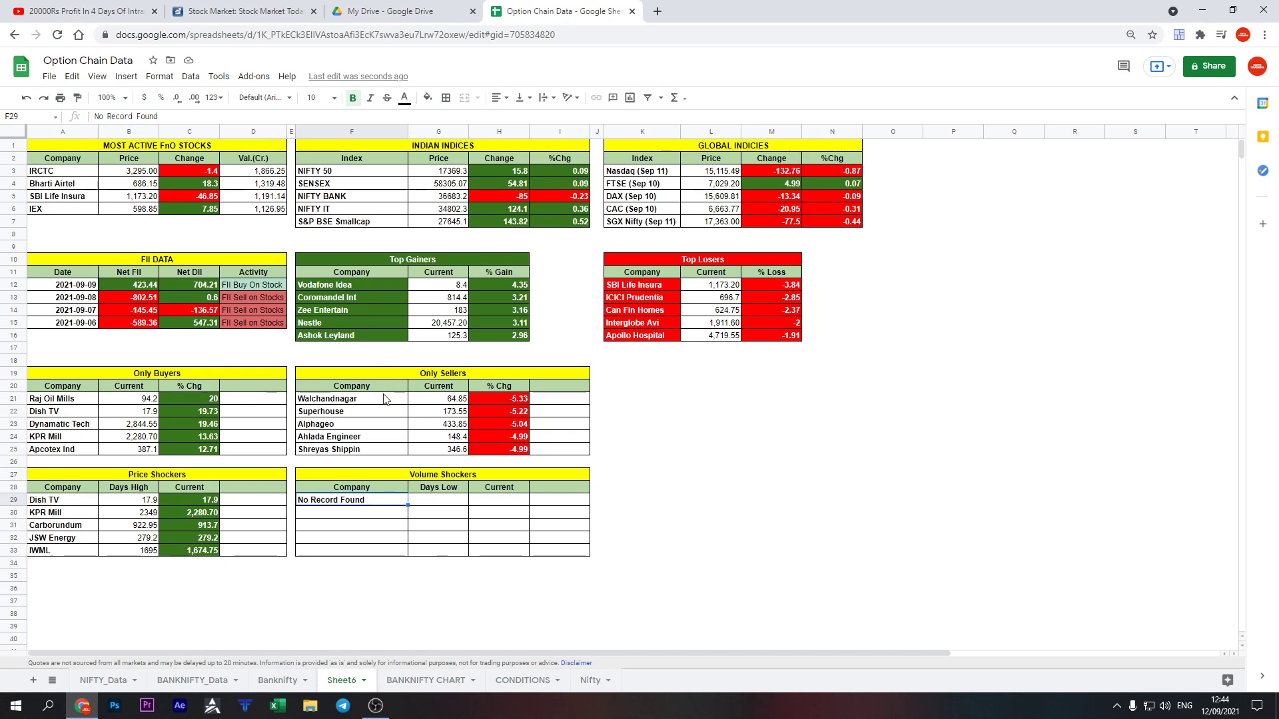
click(380, 298)
click(644, 285)
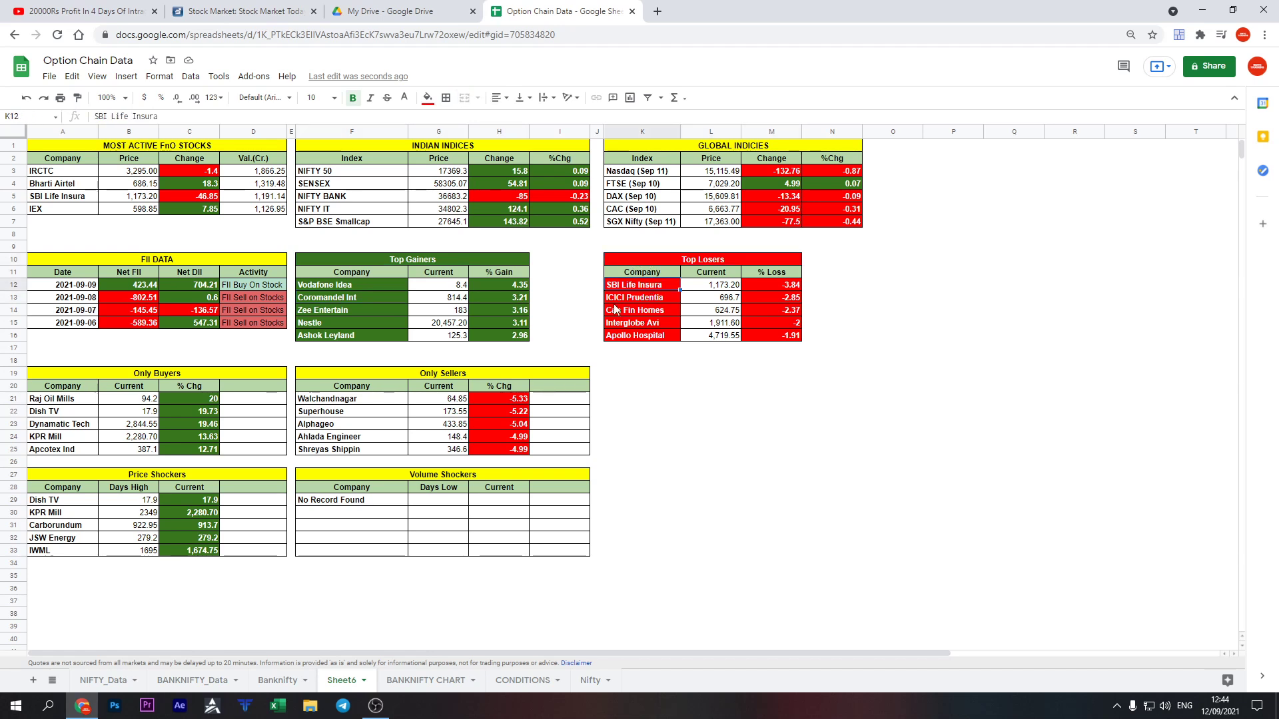
click(341, 416)
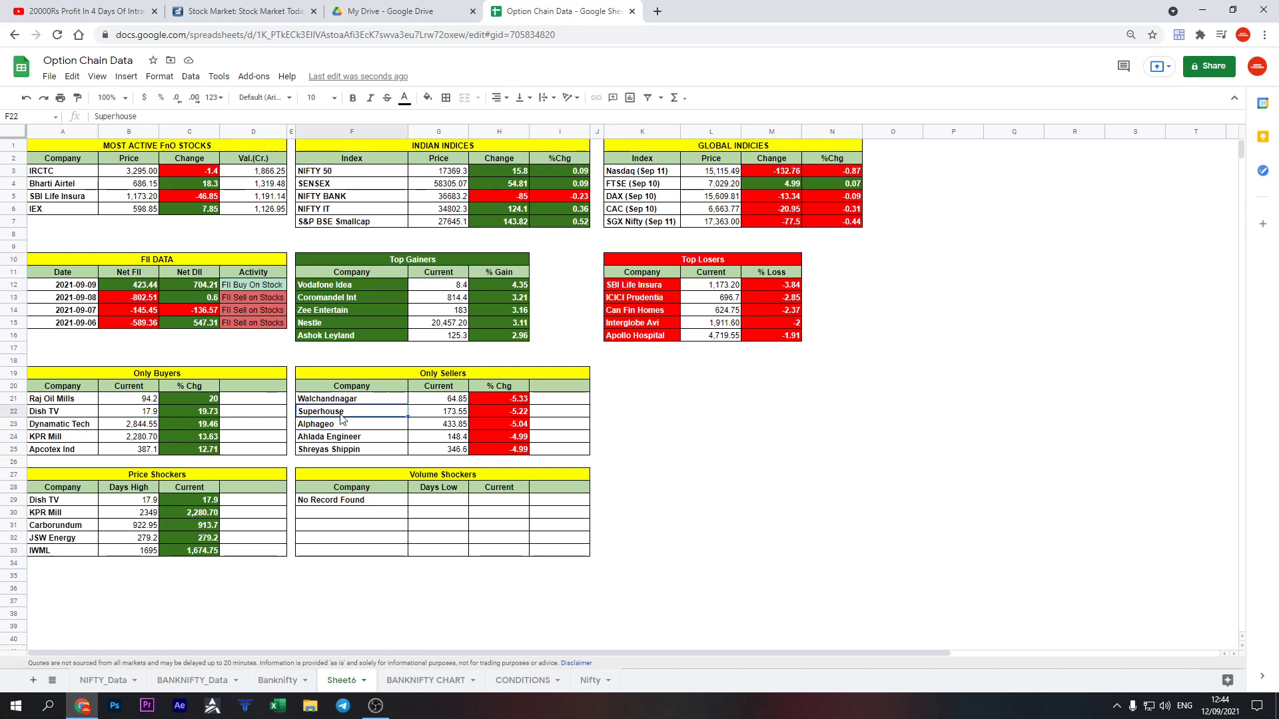
click(105, 519)
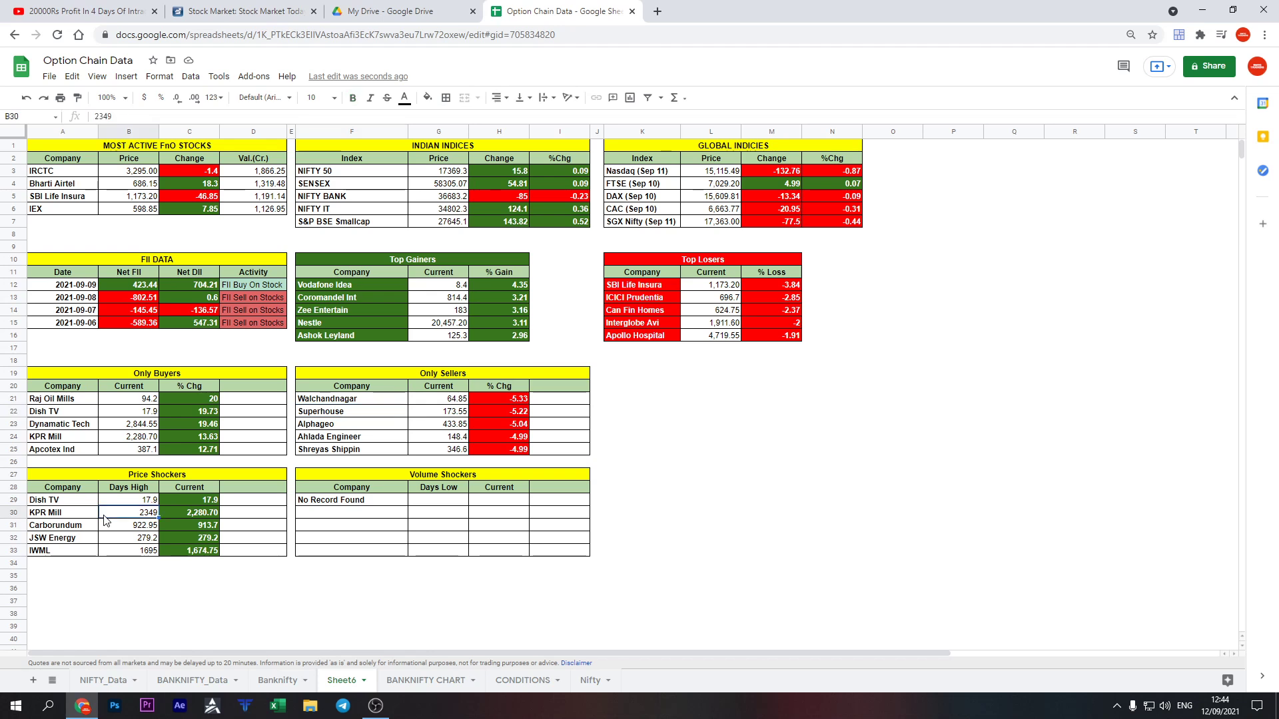
click(414, 506)
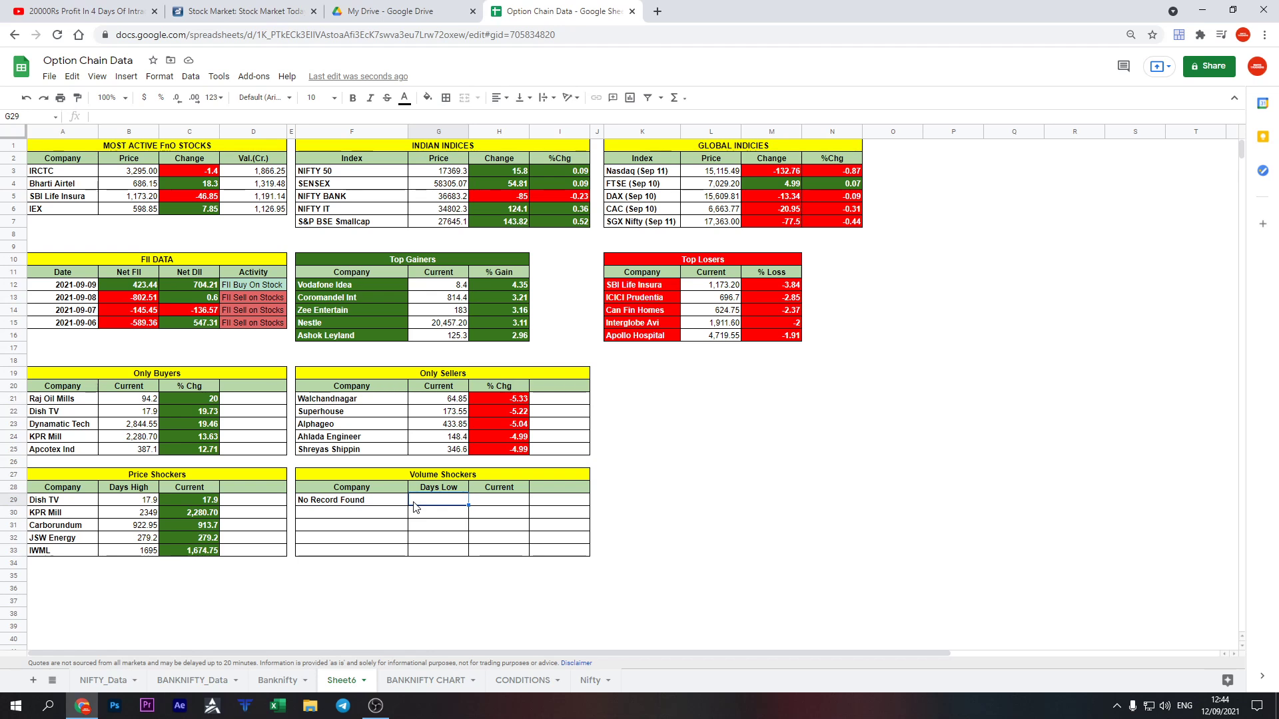
Paint B32's plain formatting onto the Price Shockers Current values C29:C33
click(128, 537)
click(77, 97)
drag(203, 501, 205, 558)
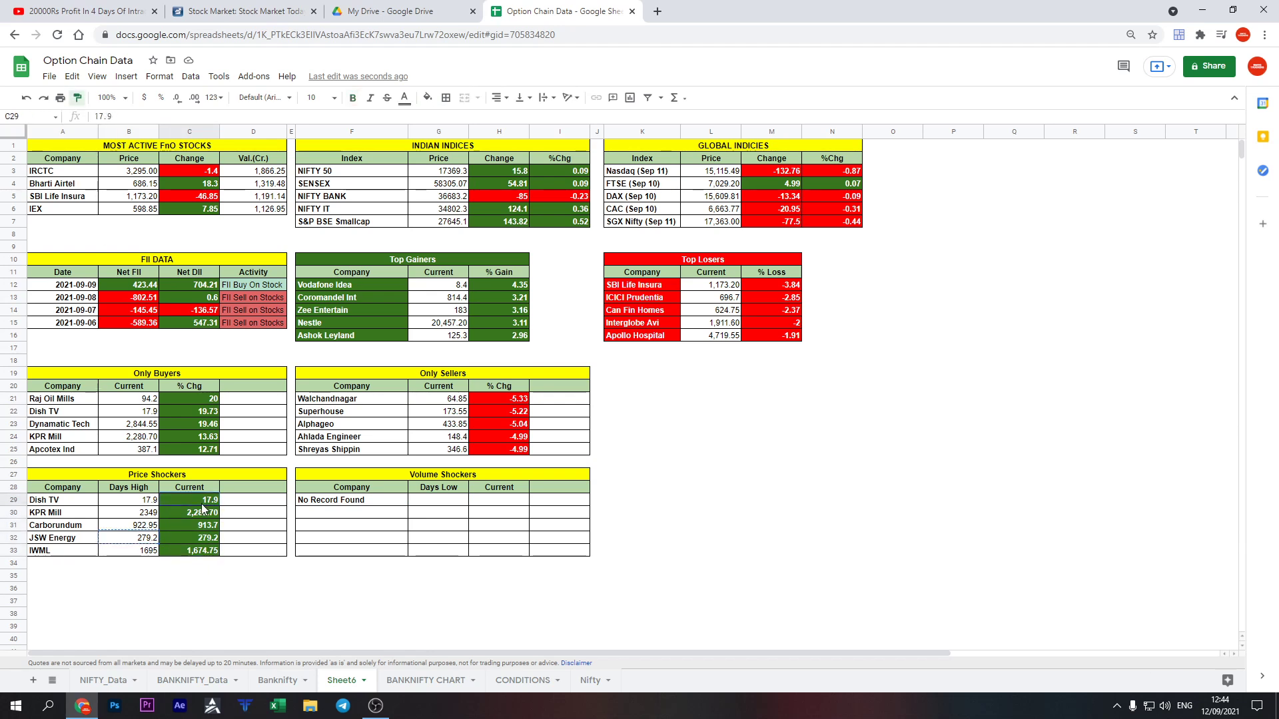
click(254, 525)
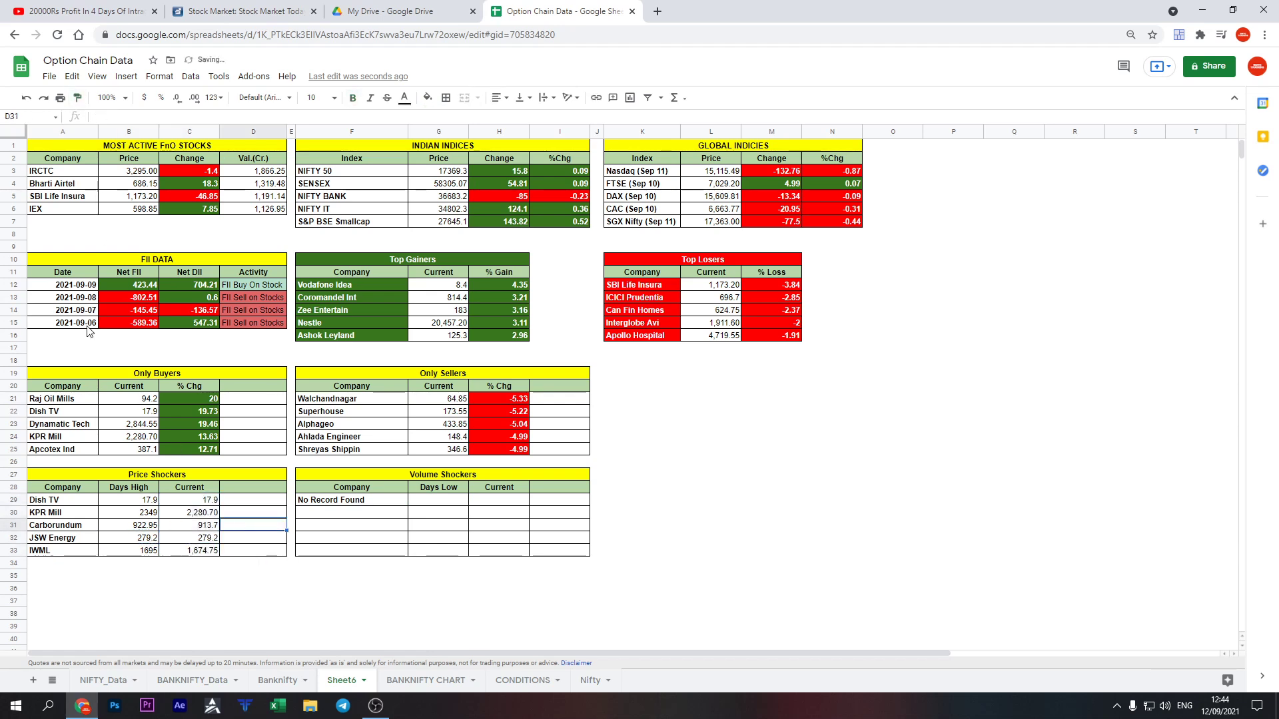
click(130, 442)
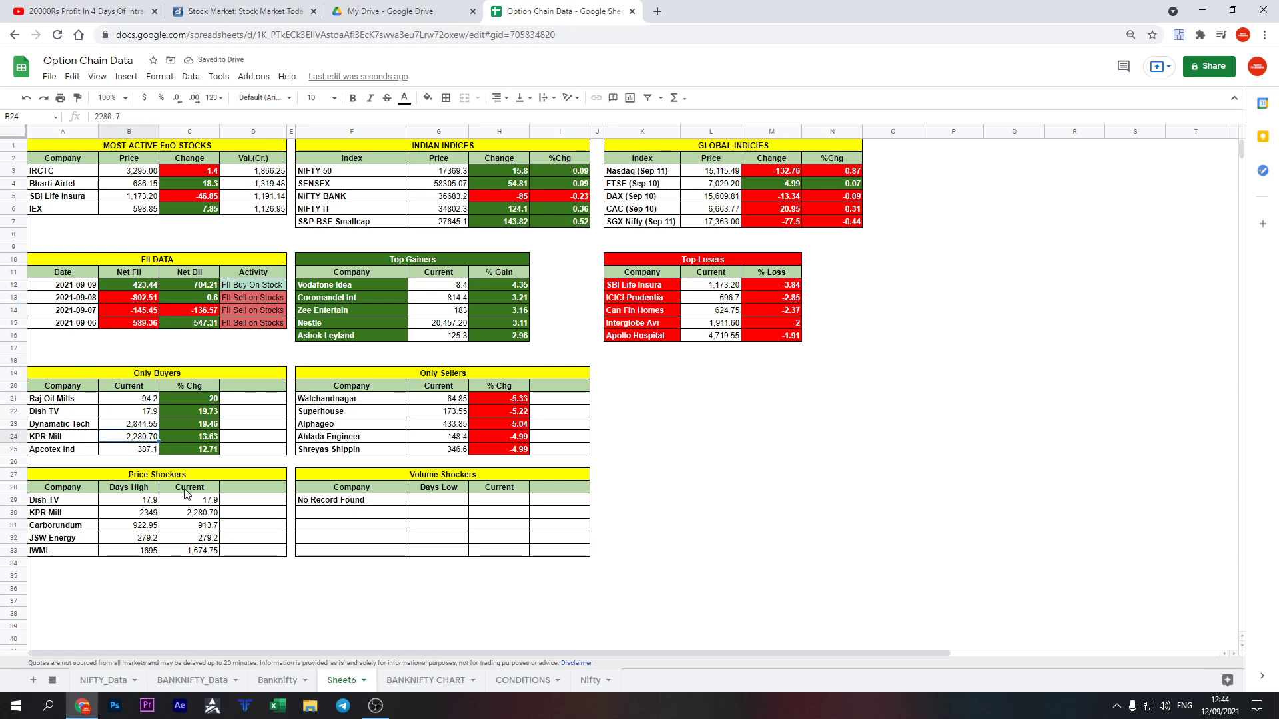
click(205, 504)
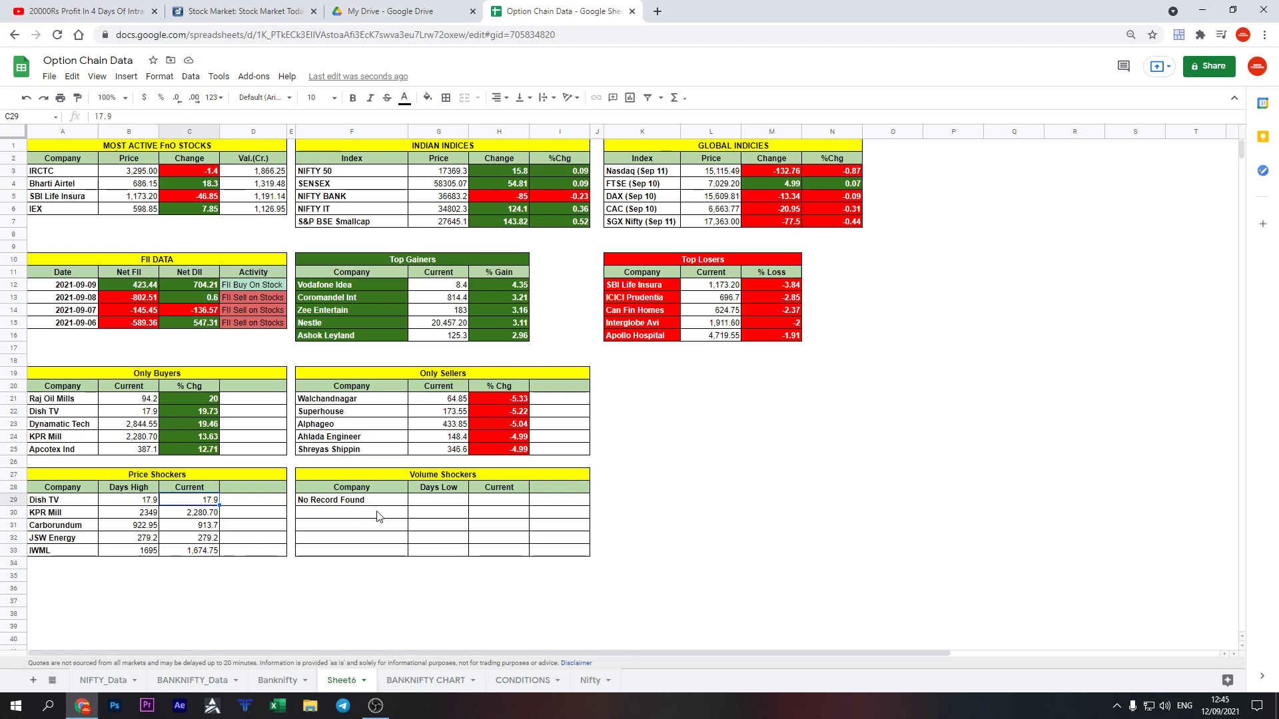
click(303, 475)
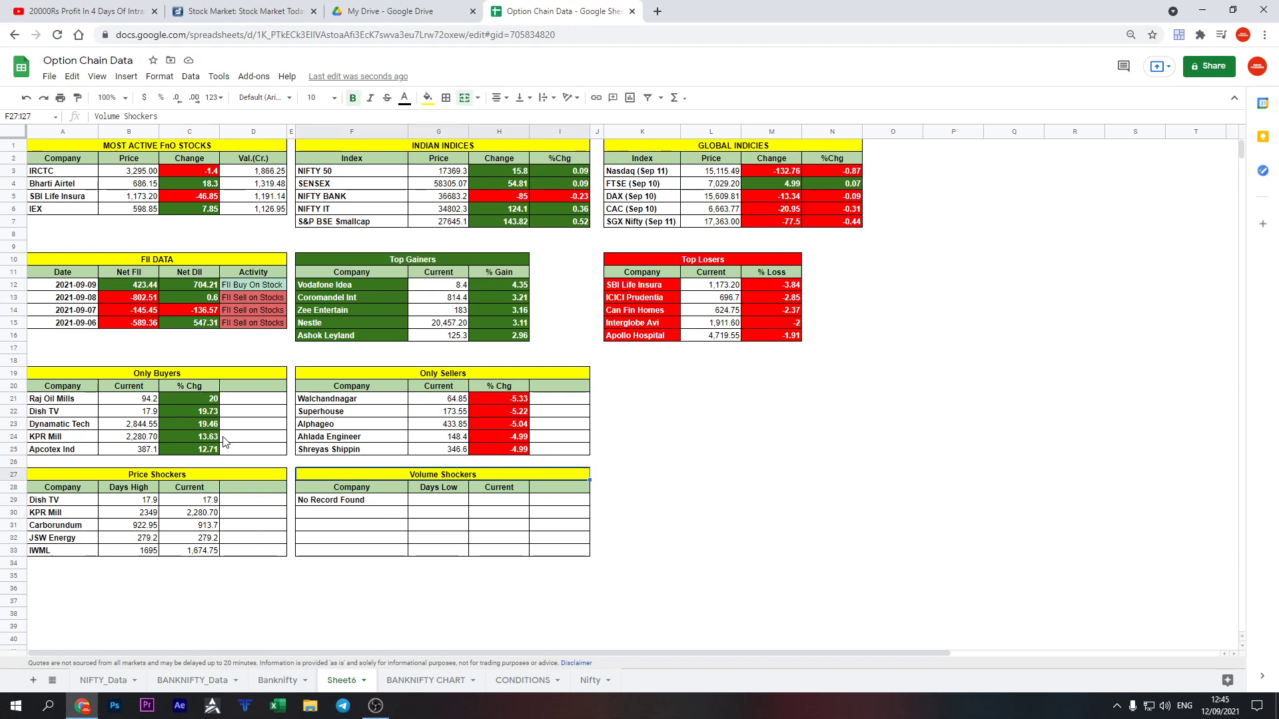